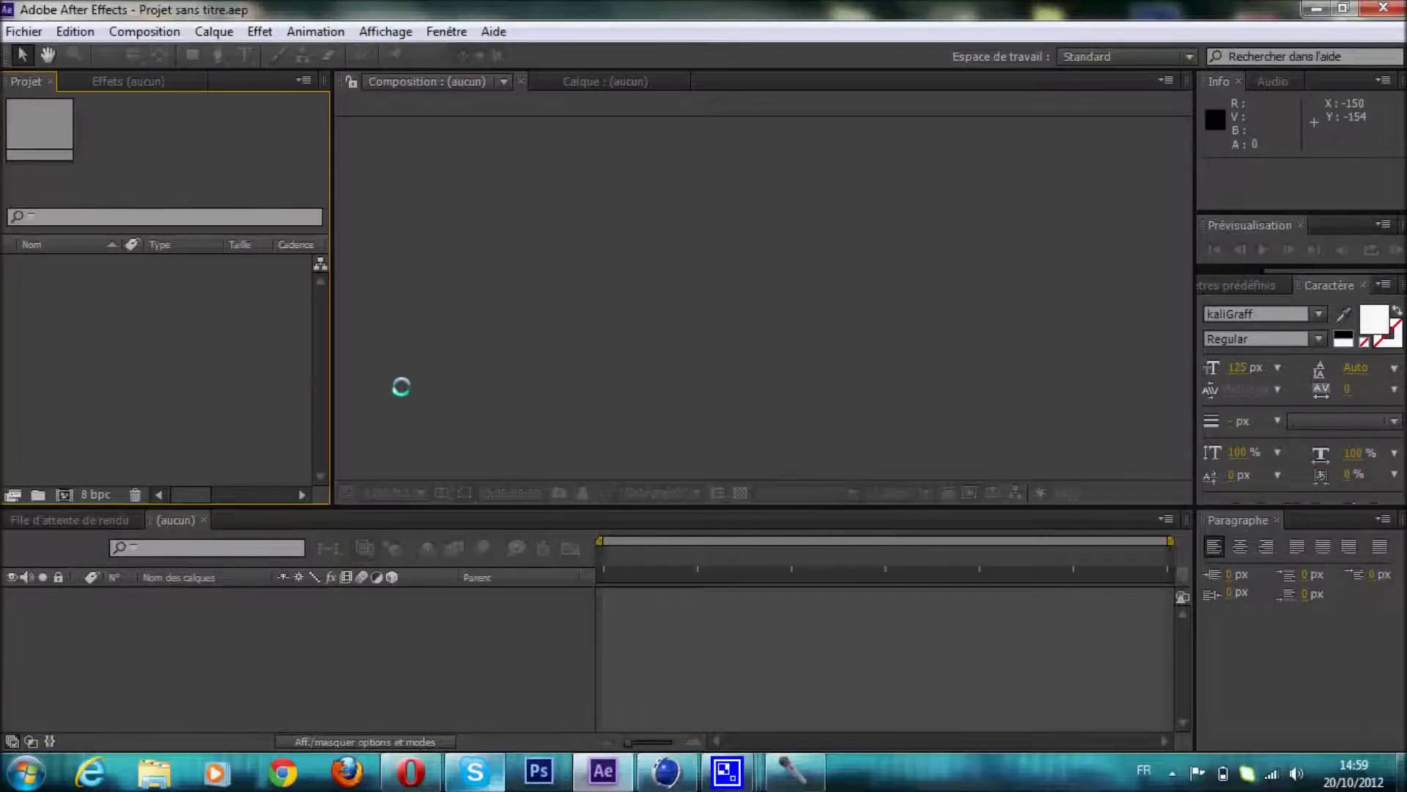
# Switch to CINEMA 4D and add a MoText object that reads "goldy"
pyautogui.click(258, 29)
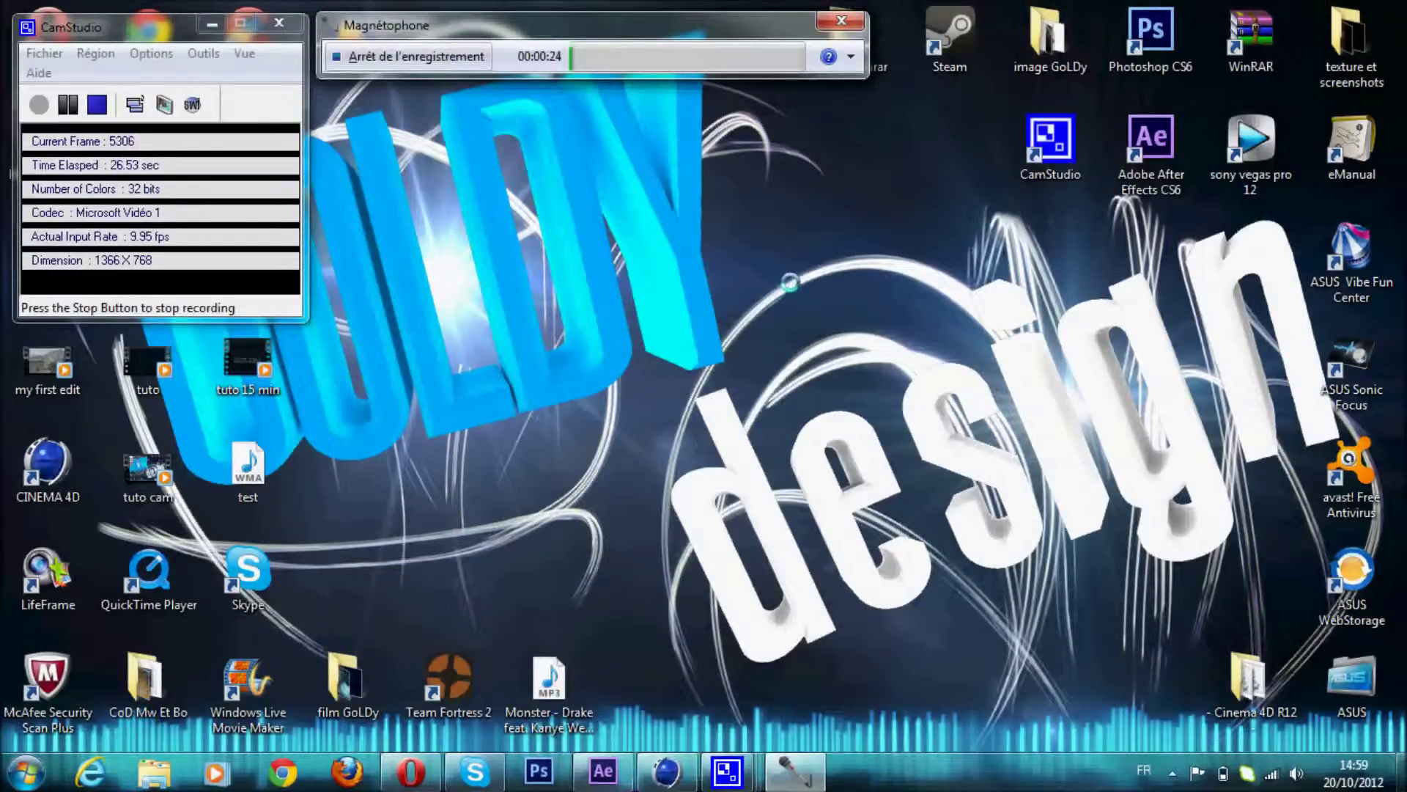
pyautogui.moveTo(664, 773)
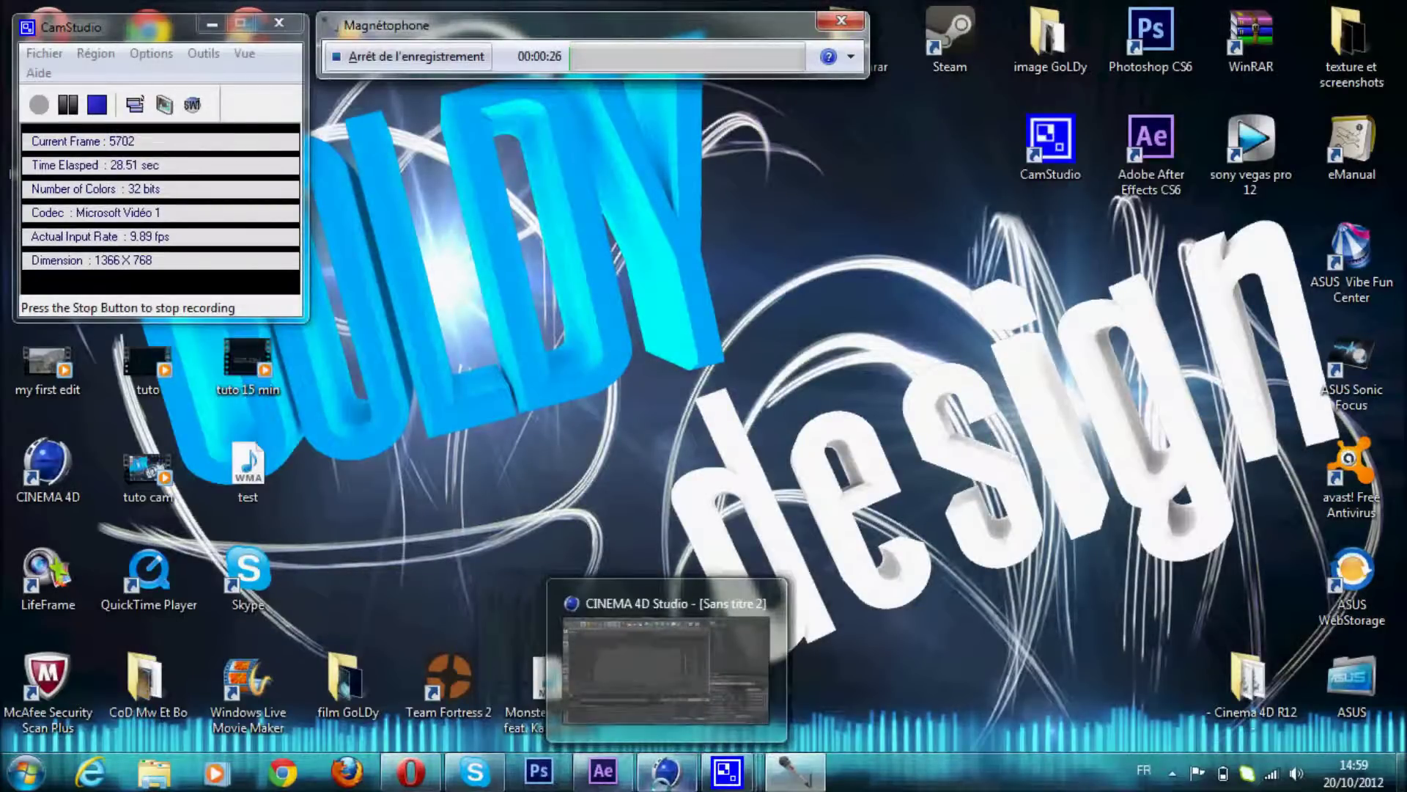
pyautogui.click(664, 771)
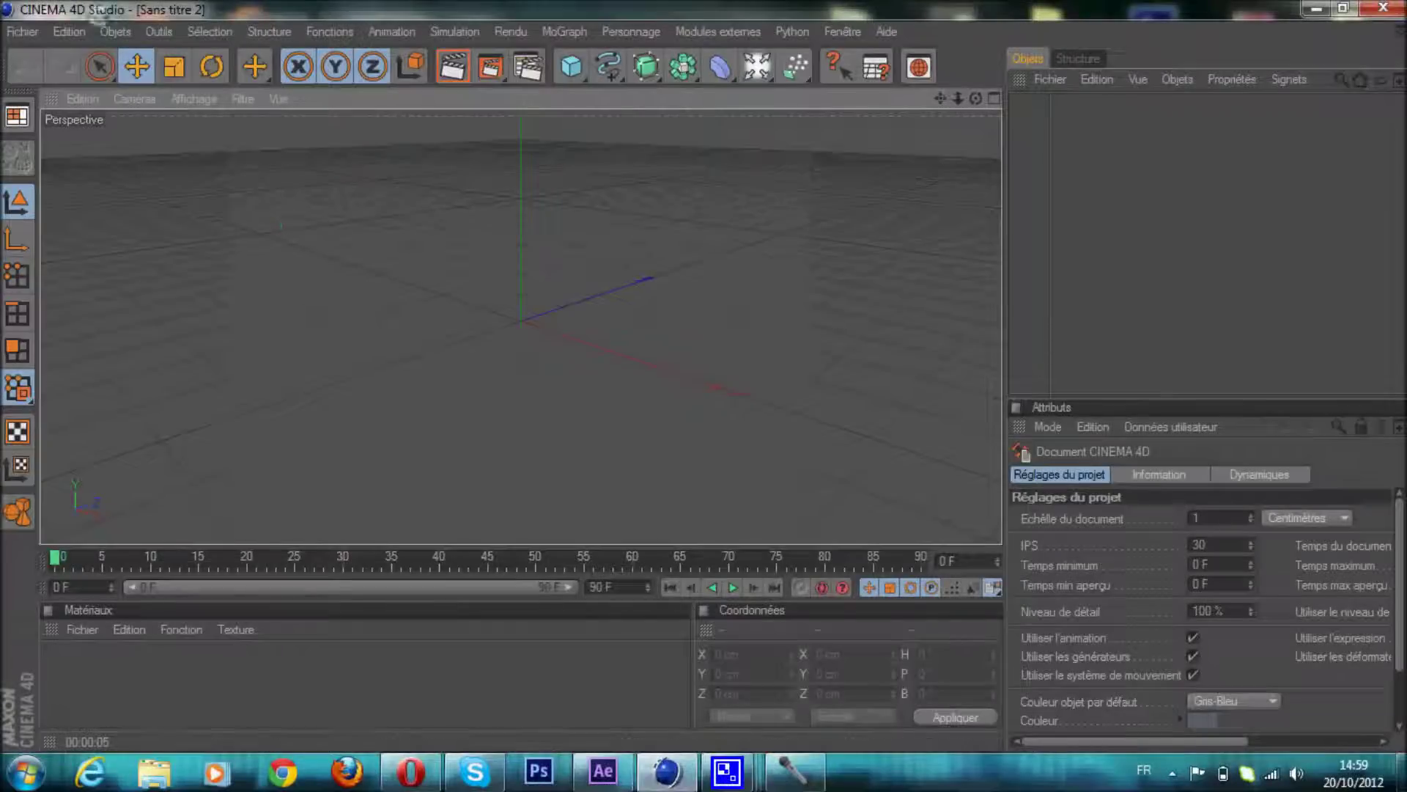
pyautogui.click(562, 32)
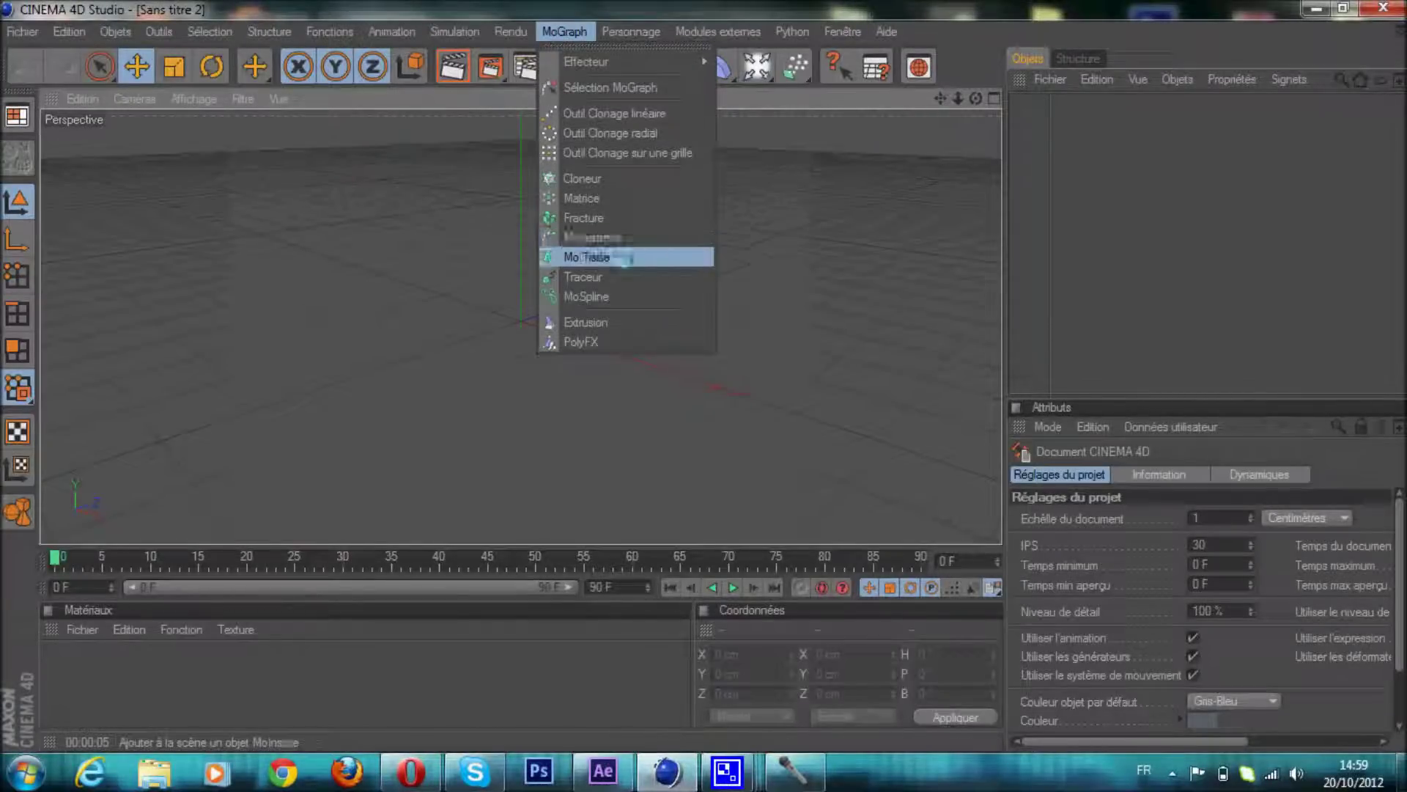
pyautogui.click(624, 257)
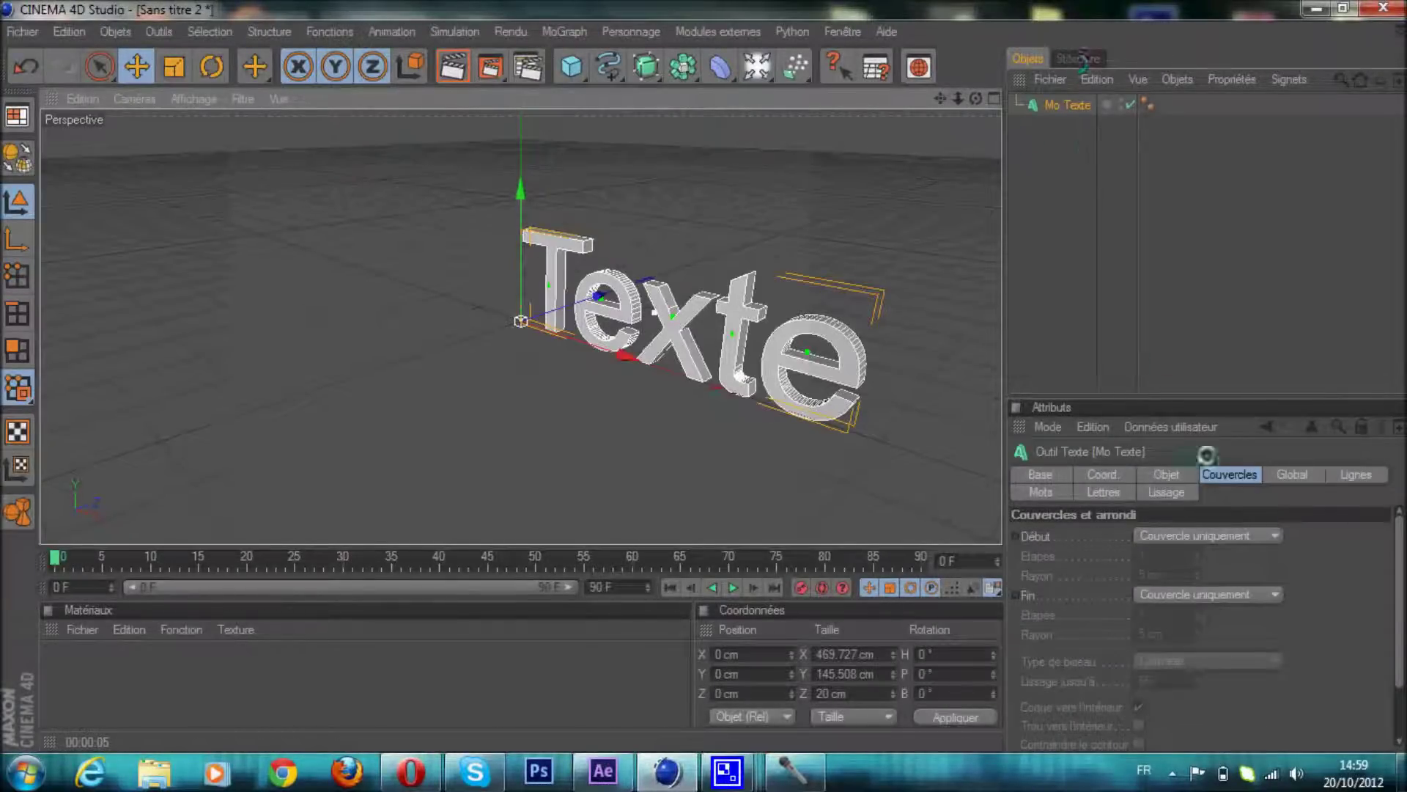
pyautogui.click(1167, 474)
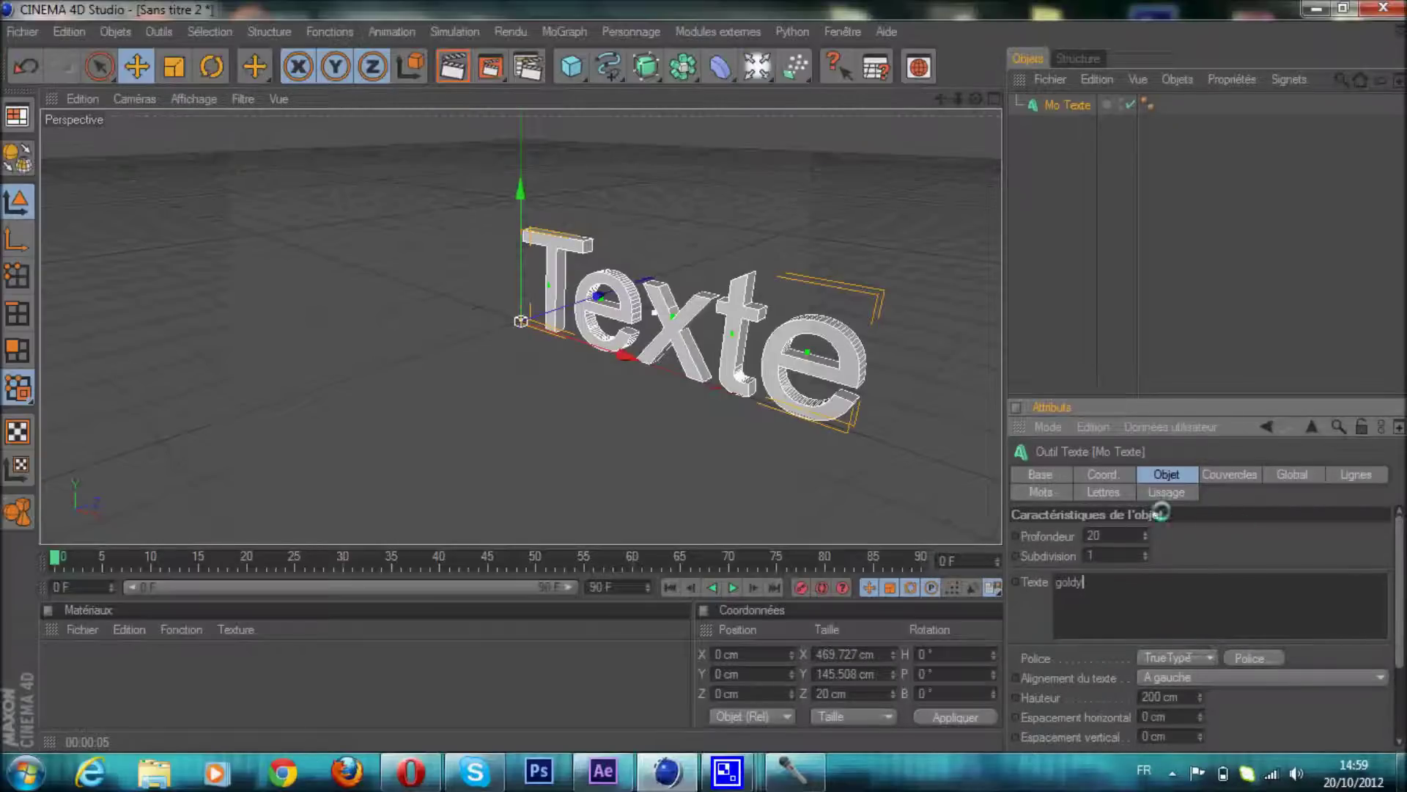
# Set the text's depth to 49 and change its font to Xirod
pyautogui.moveTo(1142, 533); pyautogui.dragTo(1144, 537)
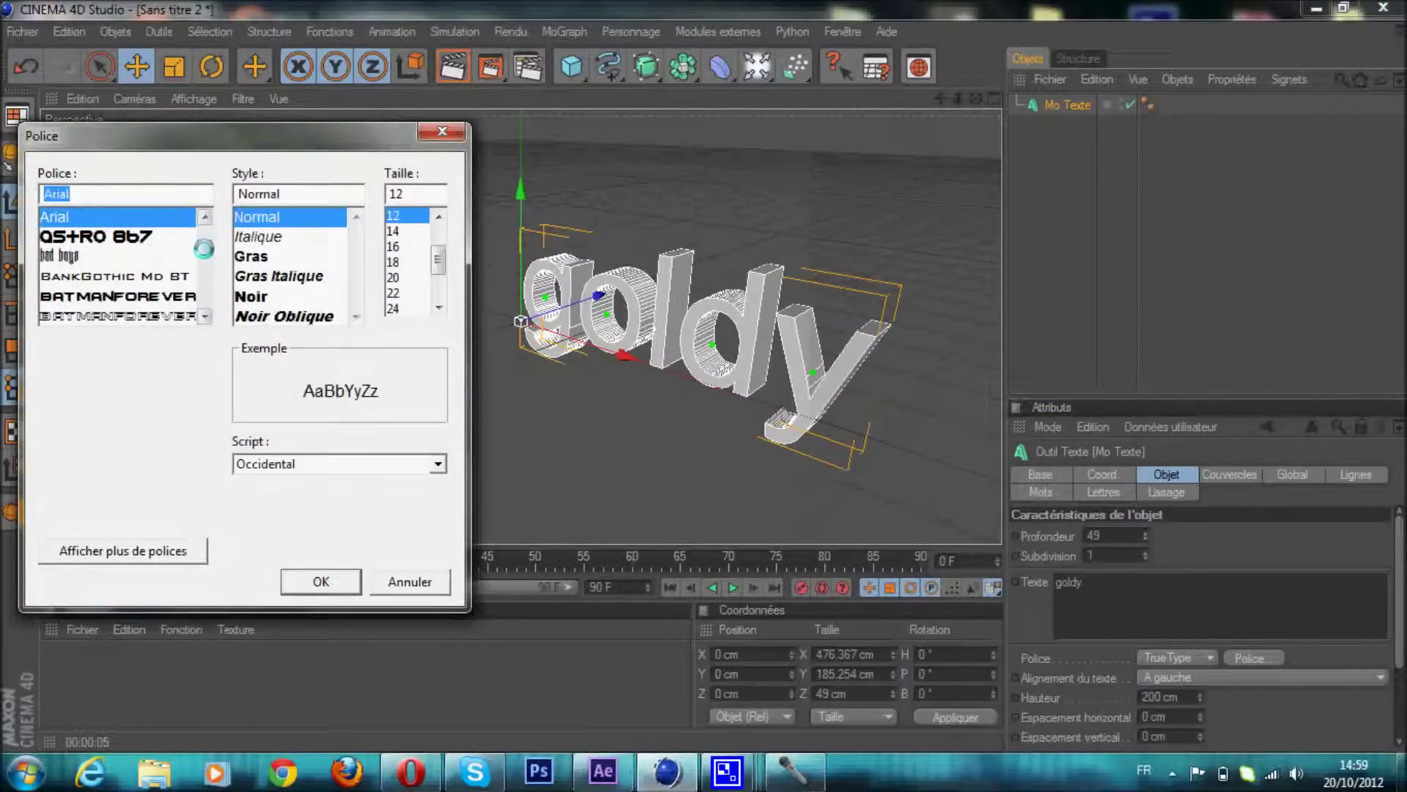
pyautogui.moveTo(205, 250); pyautogui.dragTo(205, 312)
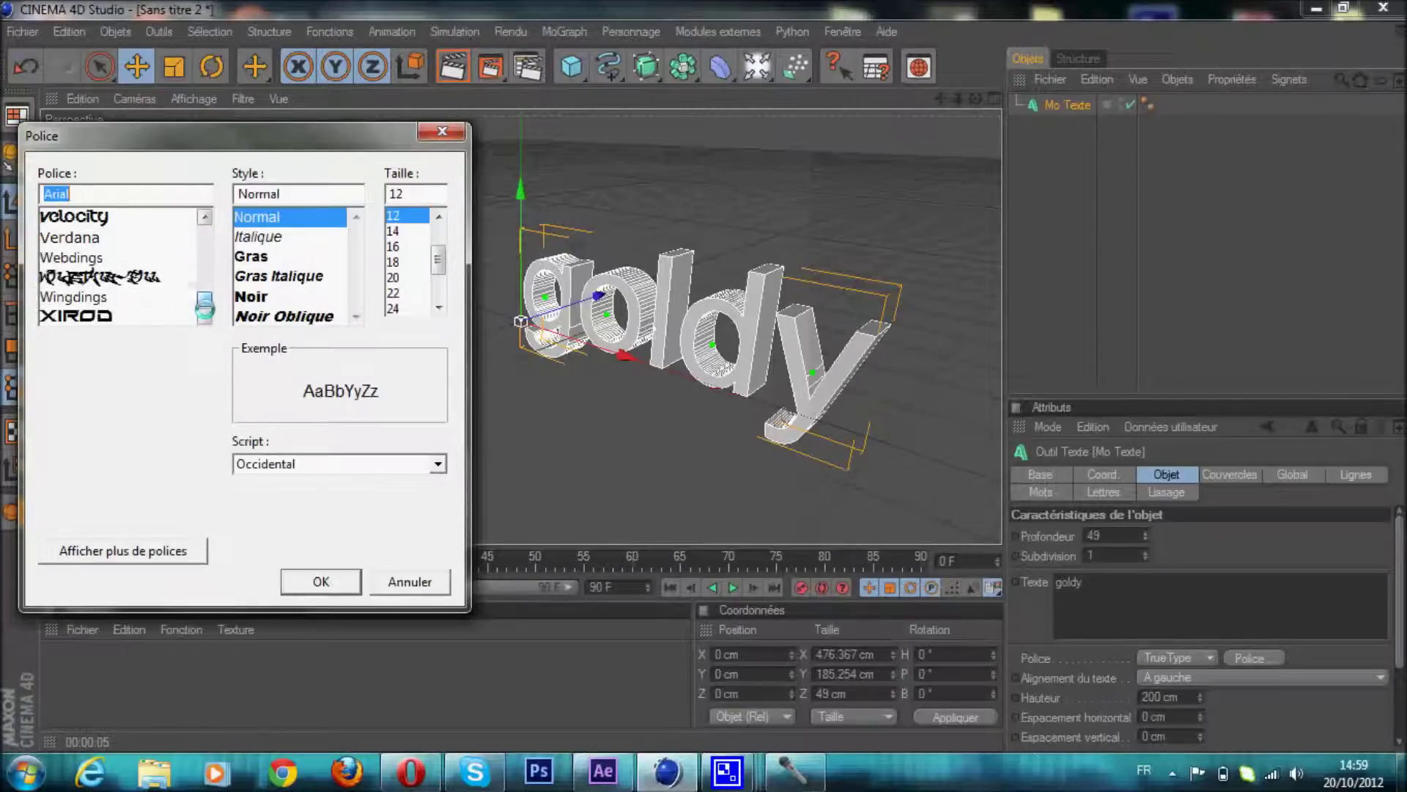
pyautogui.click(116, 315)
pyautogui.click(326, 581)
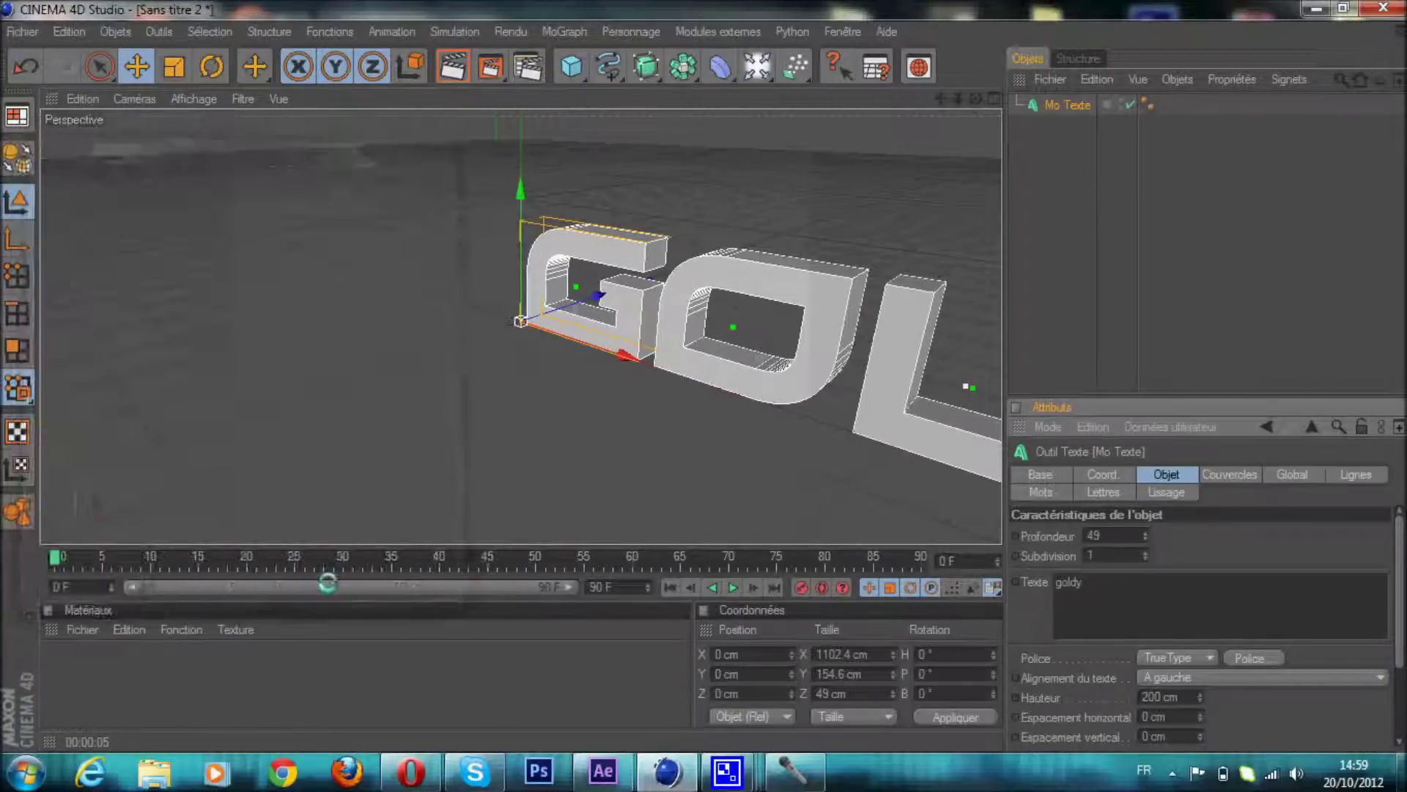
# Move the text along X to about -779 cm and set its depth to 50
pyautogui.moveTo(612, 311); pyautogui.dragTo(399, 235)
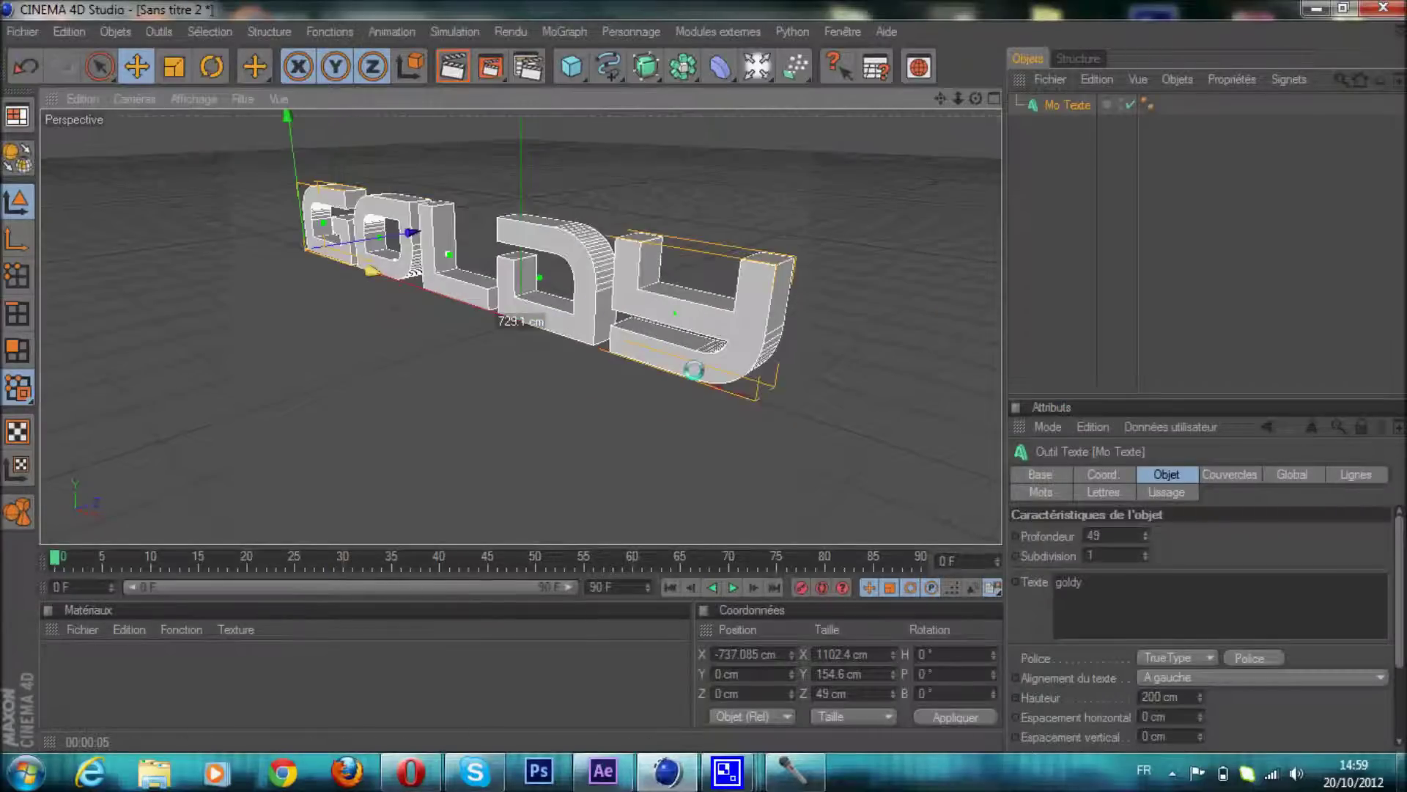
pyautogui.moveTo(976, 98); pyautogui.dragTo(703, 376)
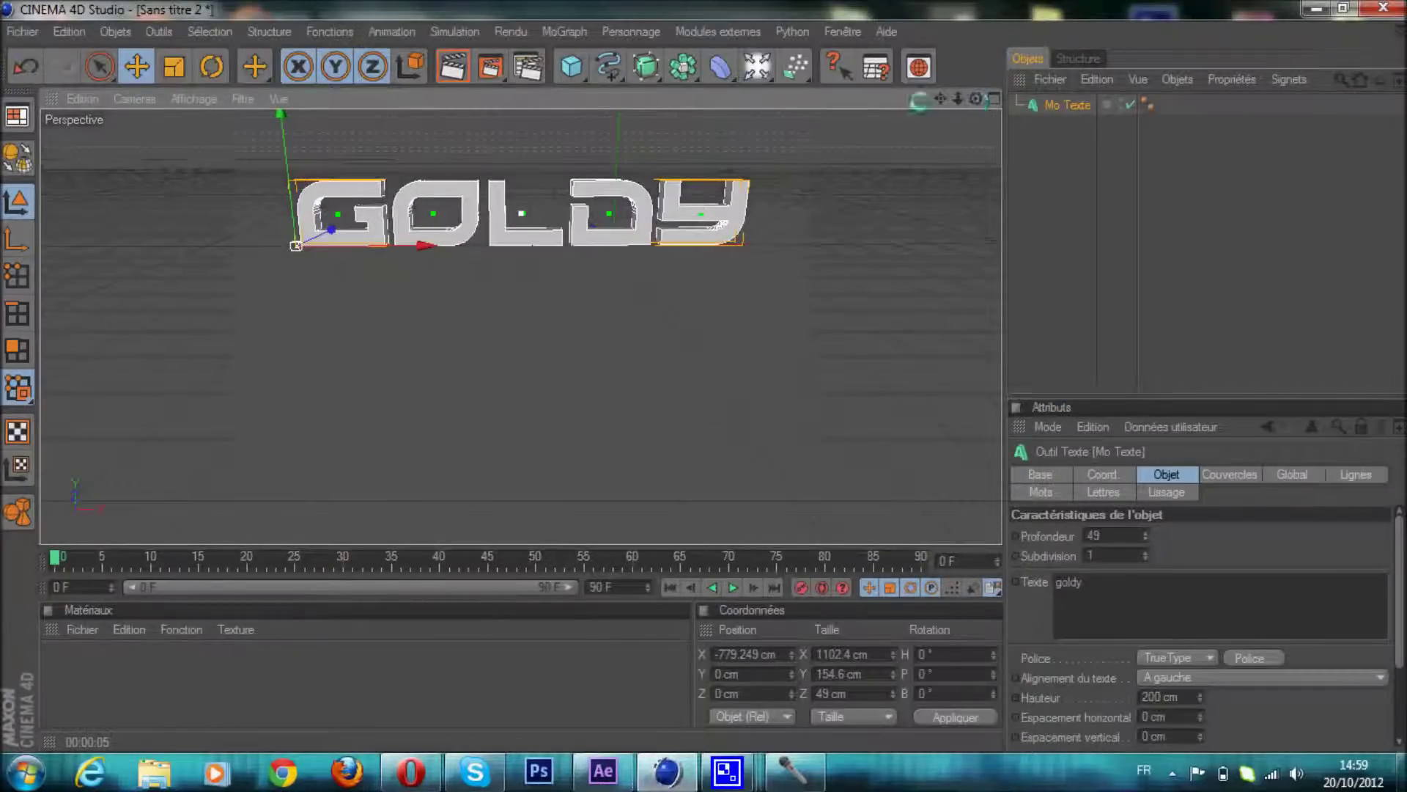
pyautogui.moveTo(974, 98)
pyautogui.mouseDown()
pyautogui.moveTo(704, 377)
pyautogui.moveTo(965, 97)
pyautogui.mouseUp()
pyautogui.moveTo(703, 375); pyautogui.dragTo(704, 374)
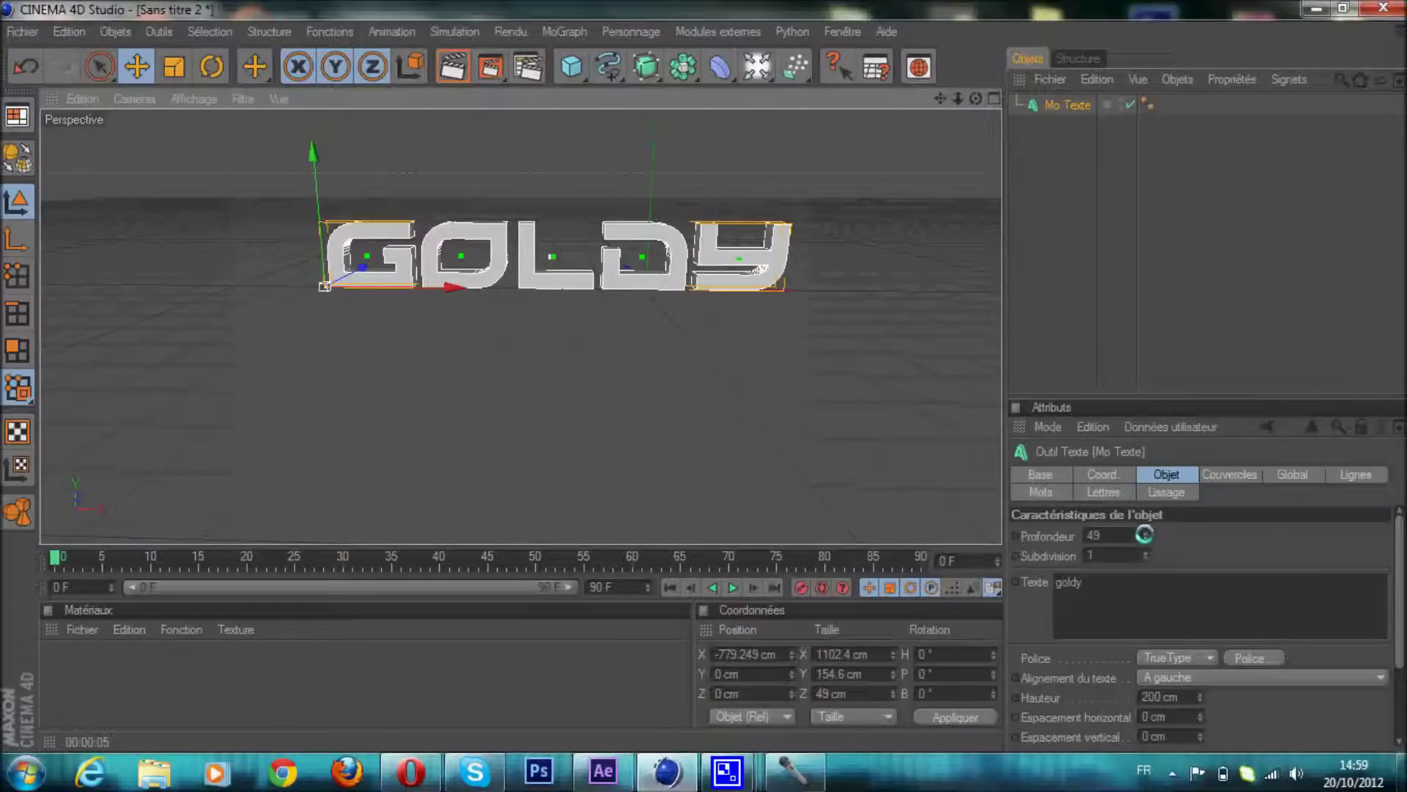
pyautogui.click(1144, 532)
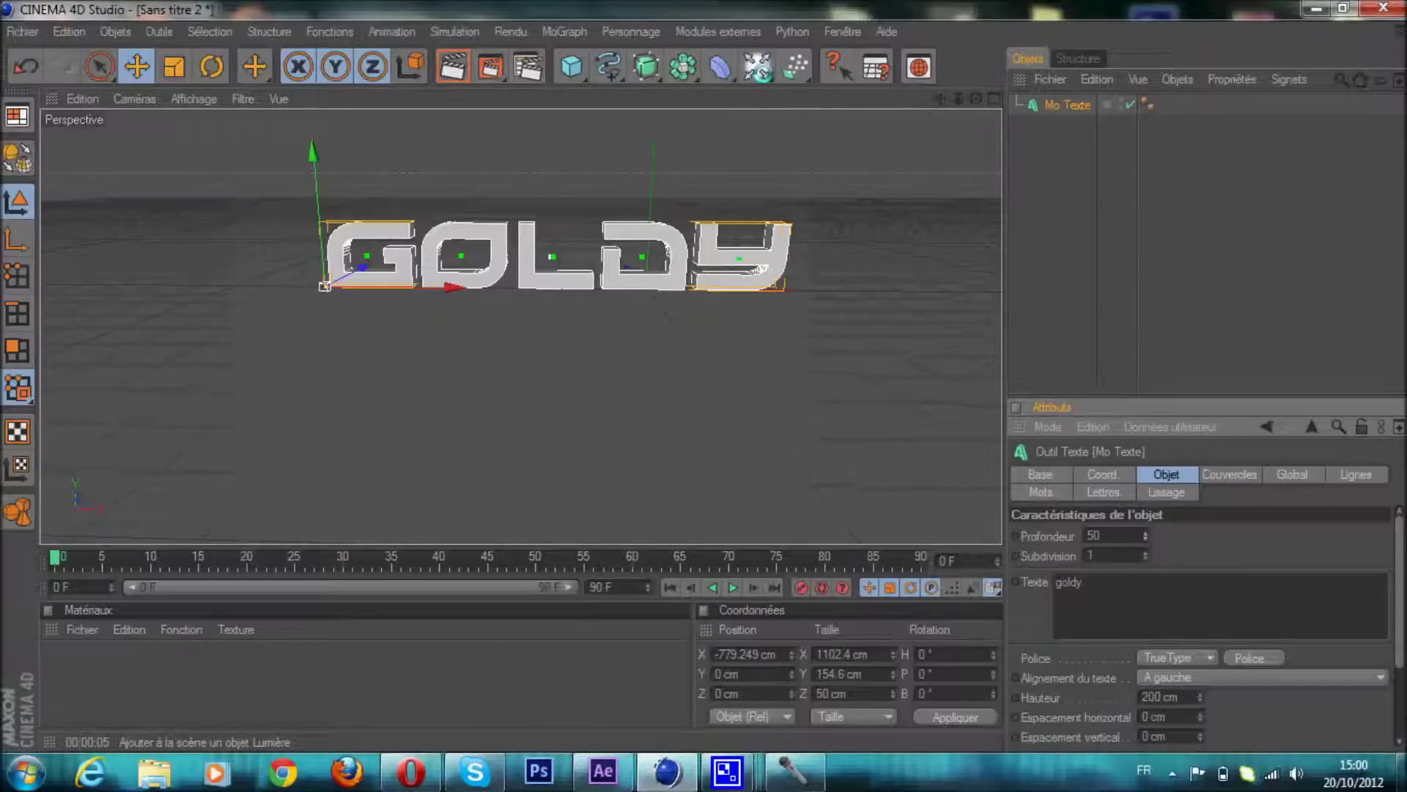
# Add a floor (Sol) object and place it below the text at about X -272 cm, Y -105 cm
pyautogui.click(757, 66)
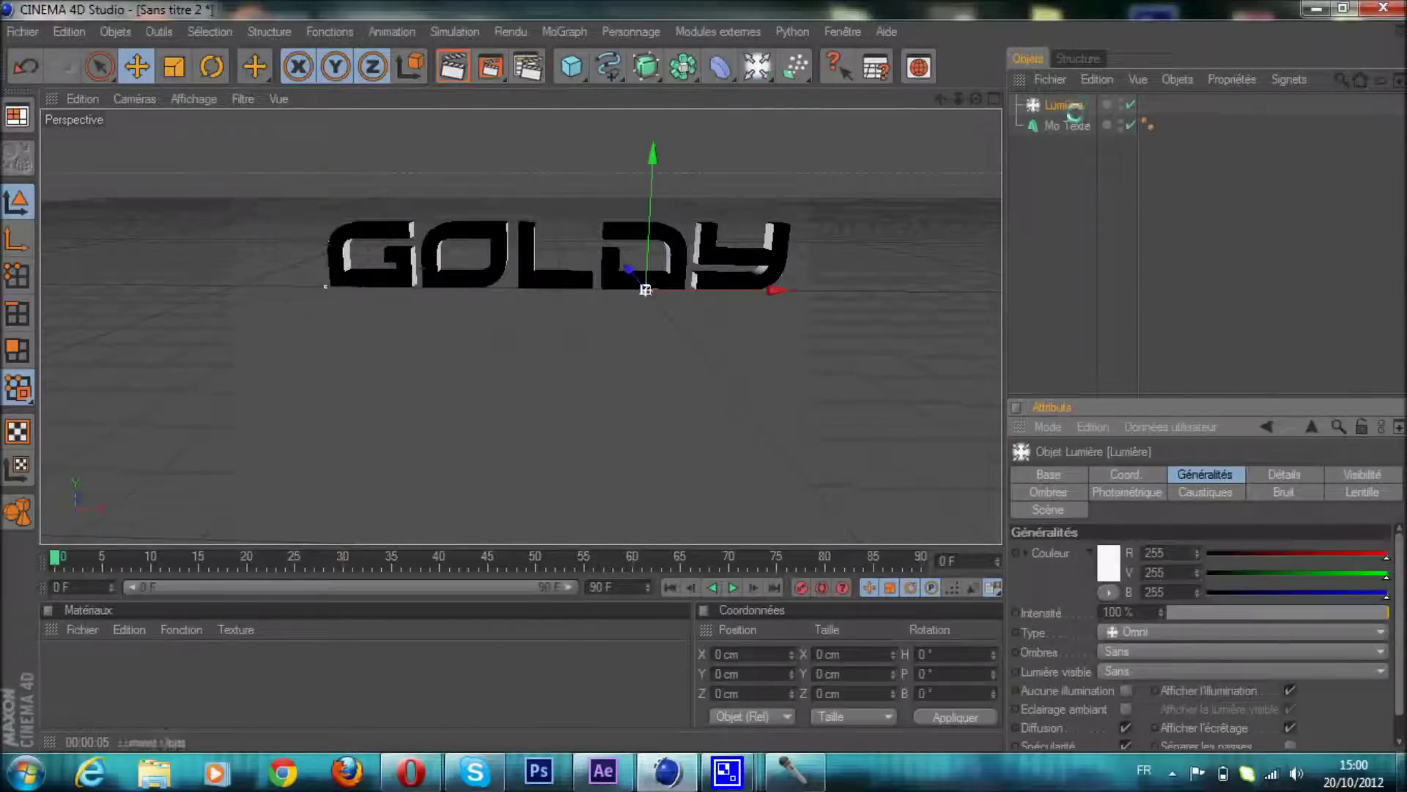
pyautogui.press('Delete')
pyautogui.click(758, 67)
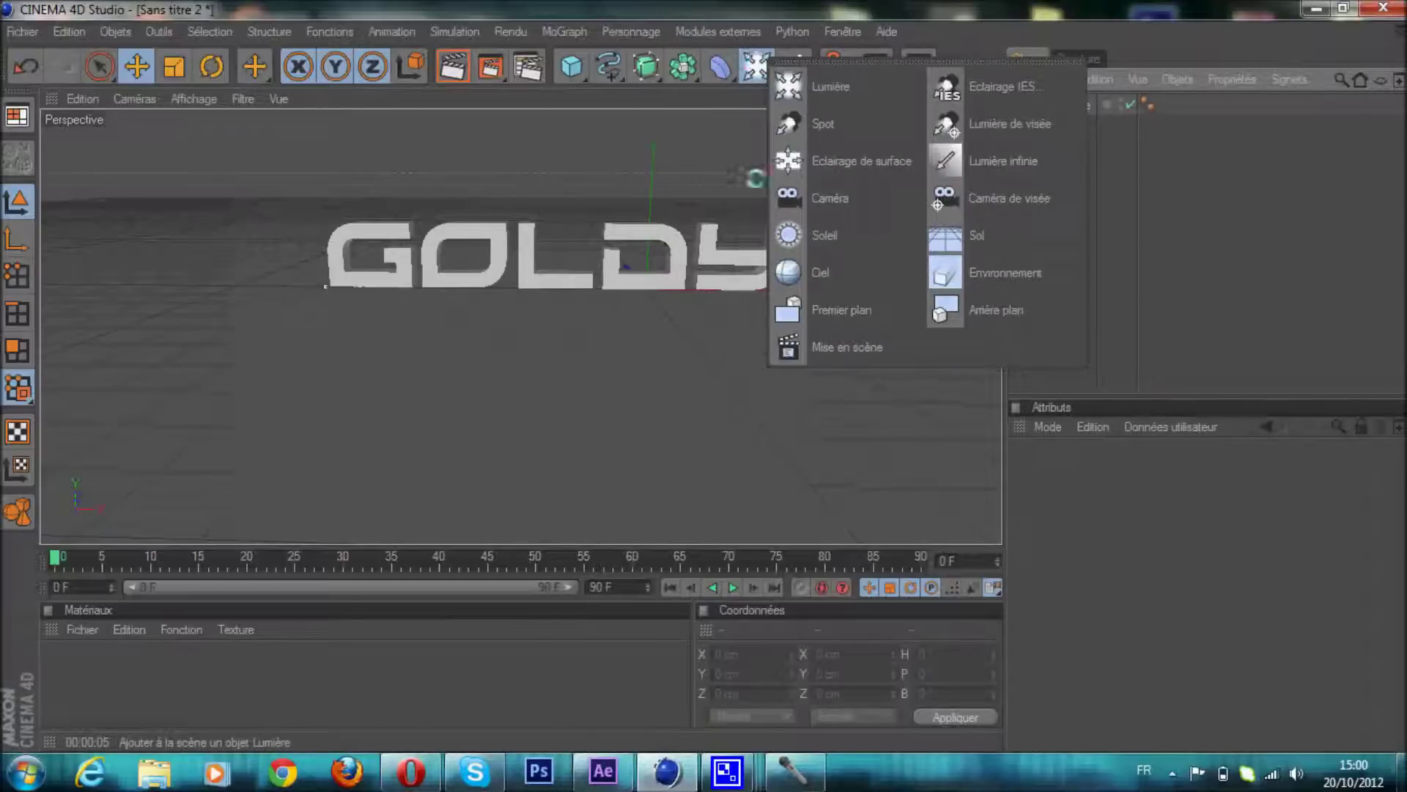
pyautogui.click(975, 235)
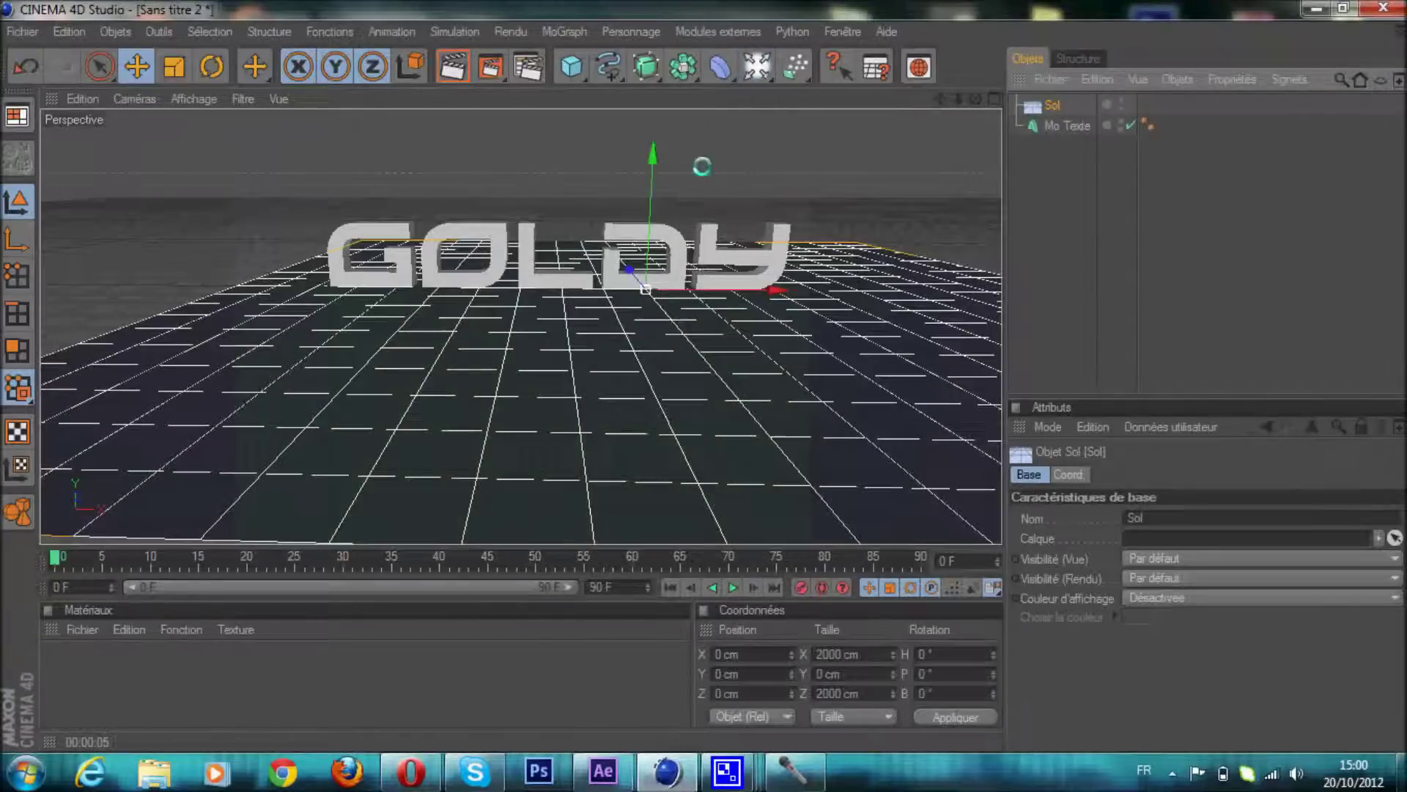
pyautogui.moveTo(653, 148); pyautogui.dragTo(675, 164)
pyautogui.moveTo(776, 320); pyautogui.dragTo(704, 366)
# Add a second floor (Sol) object, lower it to about Y -29 cm and rotate it upright to a pitch of about 91.5°
pyautogui.click(758, 67)
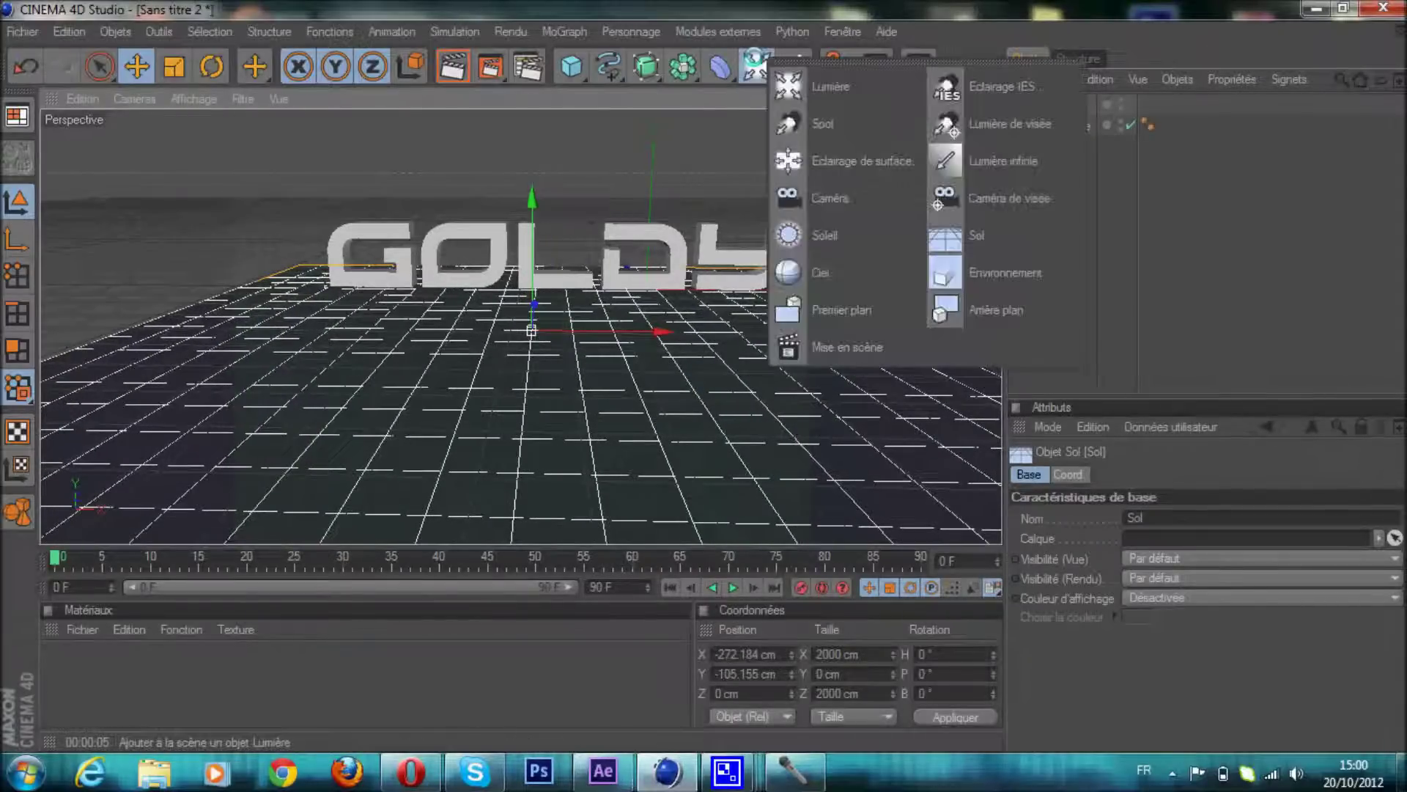
pyautogui.click(942, 236)
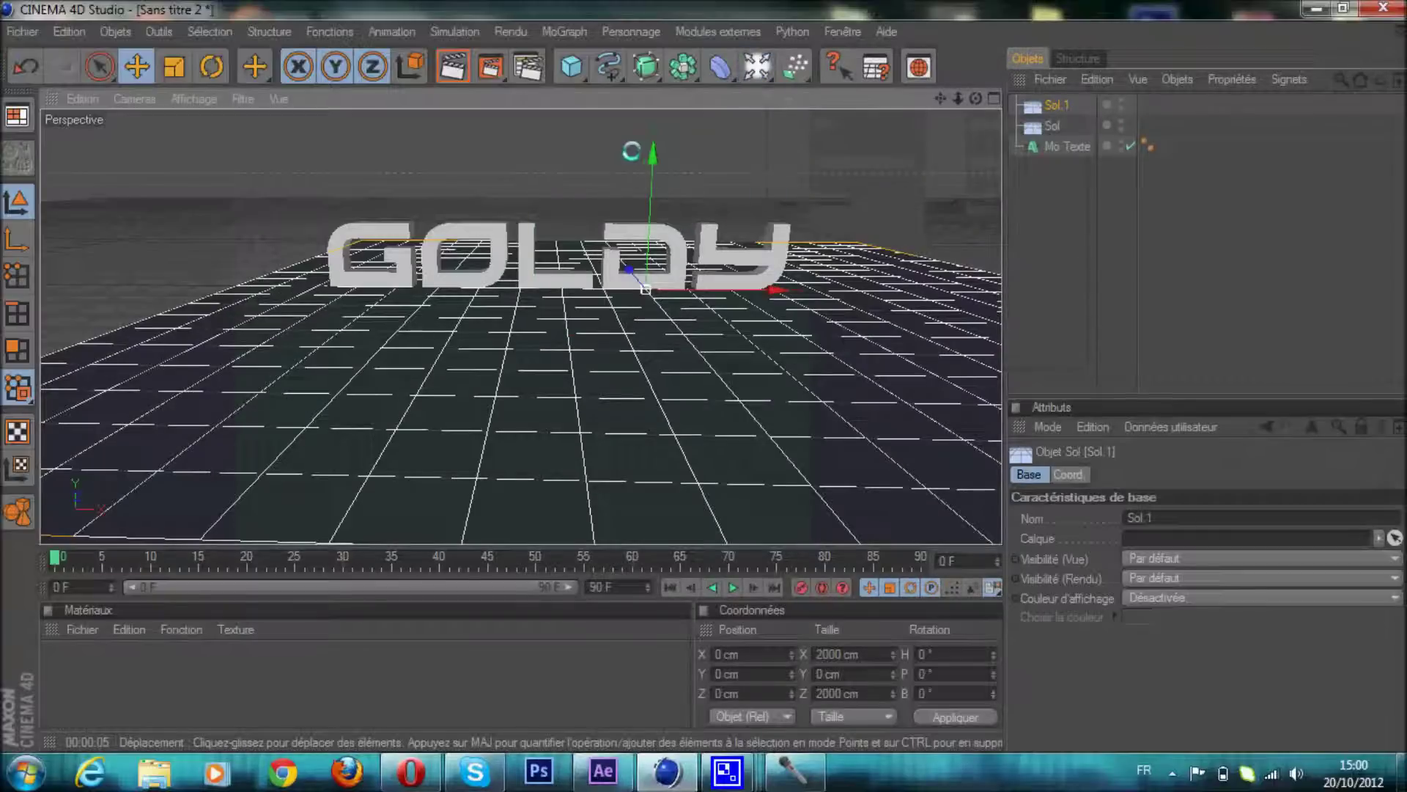
pyautogui.moveTo(652, 220); pyautogui.dragTo(652, 242)
pyautogui.click(210, 65)
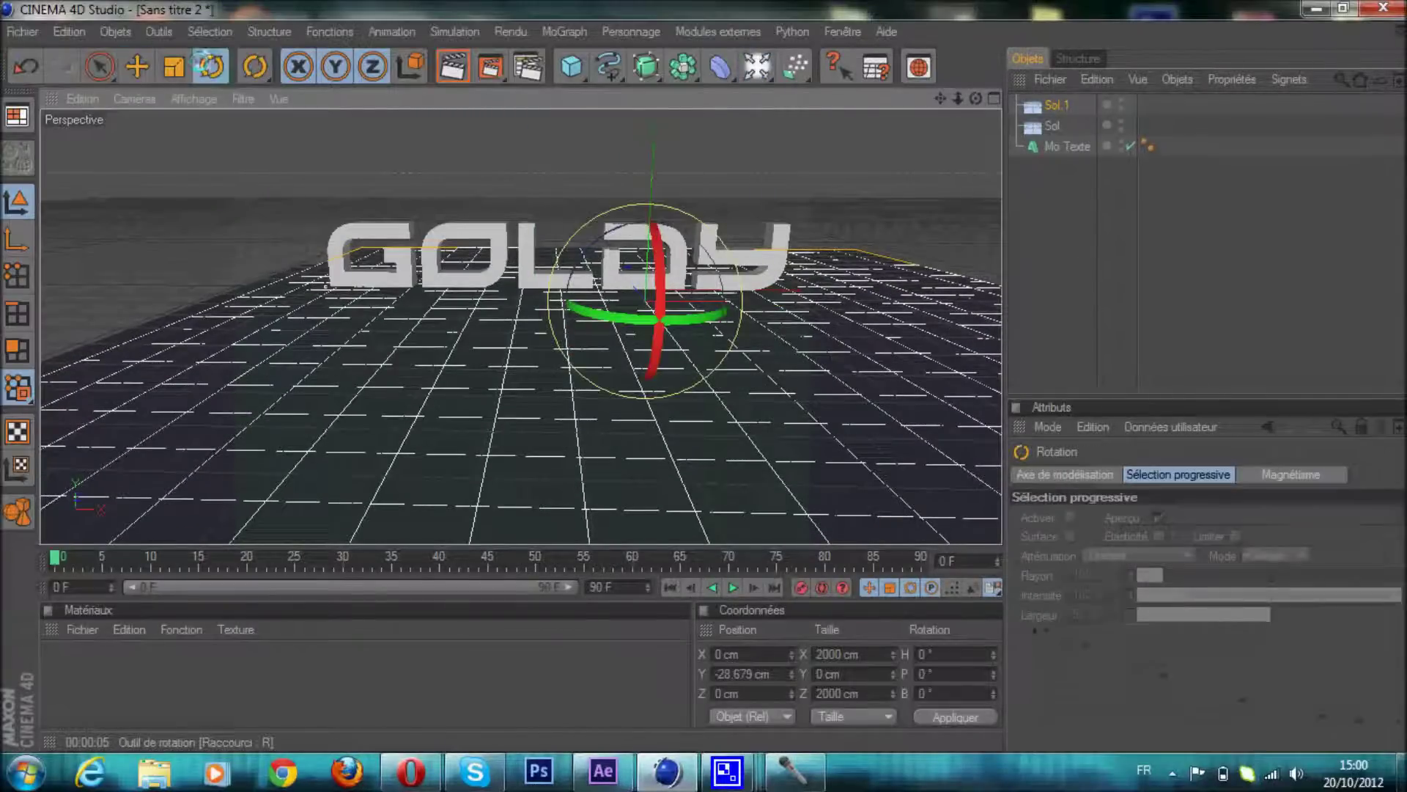
pyautogui.moveTo(649, 232); pyautogui.dragTo(658, 324)
# Move the upright floor behind the text as a wall at about X -176, Y -9, Z 764 cm, and render the view
pyautogui.moveTo(970, 96); pyautogui.dragTo(704, 374)
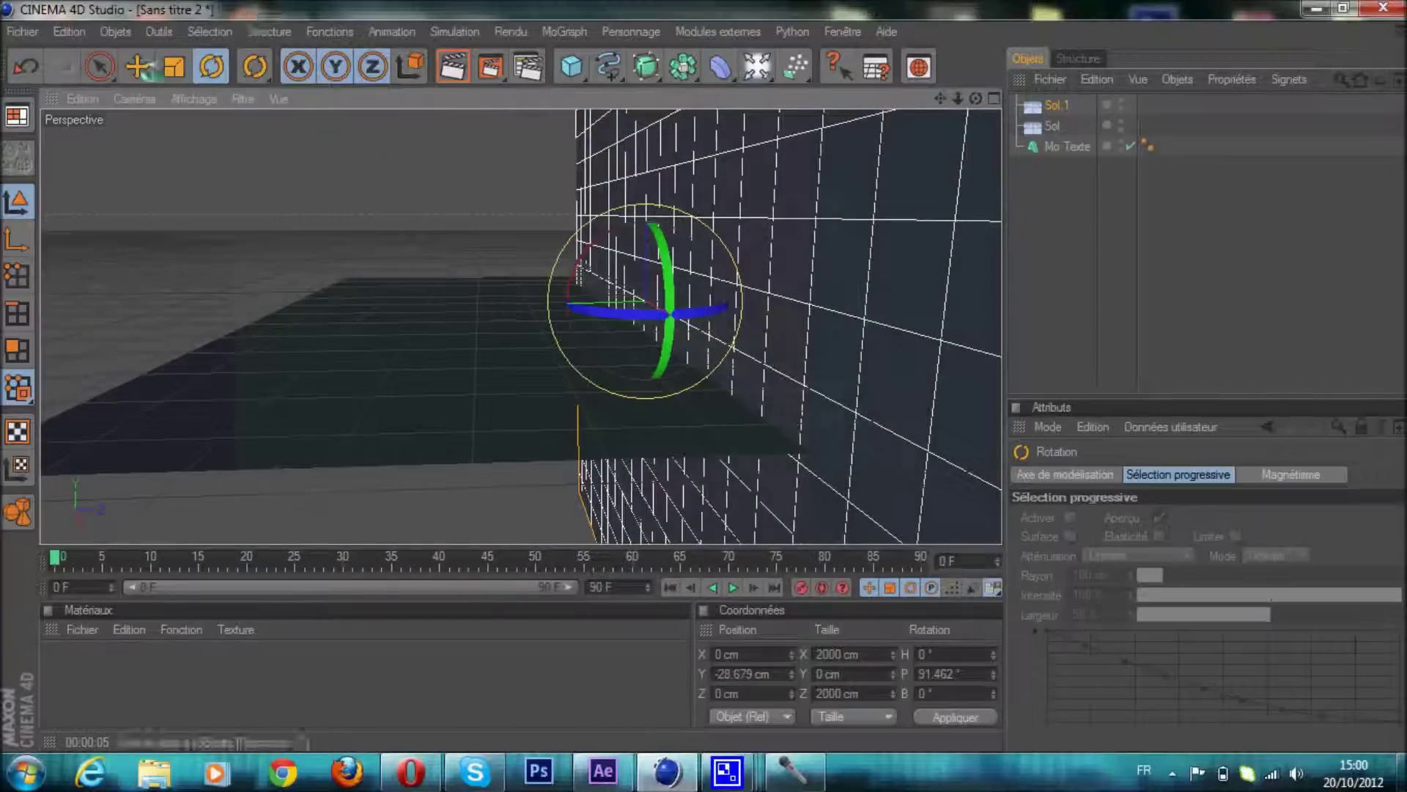
pyautogui.press('e')
pyautogui.moveTo(543, 289); pyautogui.dragTo(724, 372)
pyautogui.moveTo(976, 99); pyautogui.dragTo(704, 374)
pyautogui.moveTo(957, 101)
pyautogui.mouseDown()
pyautogui.moveTo(685, 374)
pyautogui.moveTo(723, 374)
pyautogui.moveTo(703, 374)
pyautogui.moveTo(974, 100)
pyautogui.moveTo(704, 380)
pyautogui.moveTo(950, 94)
pyautogui.mouseUp()
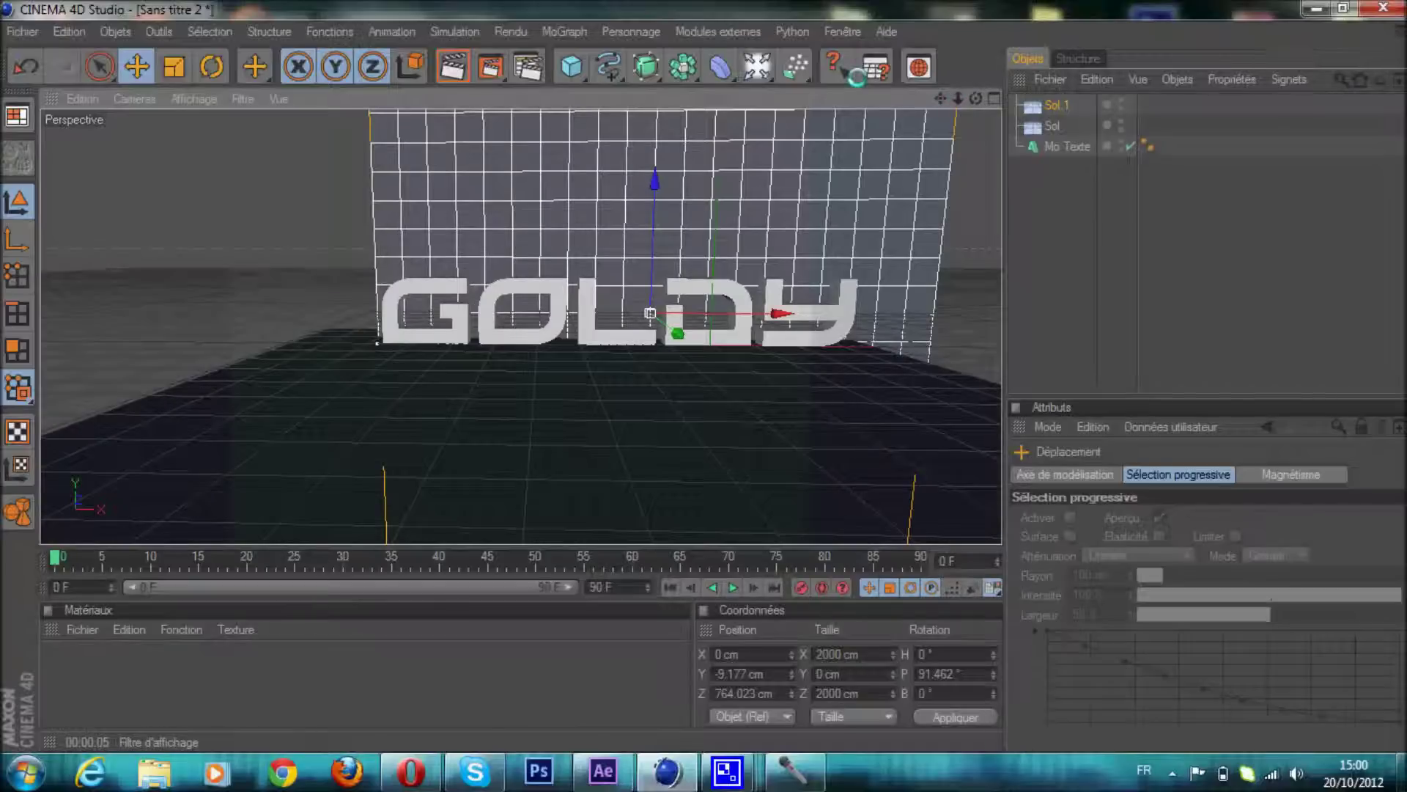
pyautogui.moveTo(715, 313); pyautogui.dragTo(704, 374)
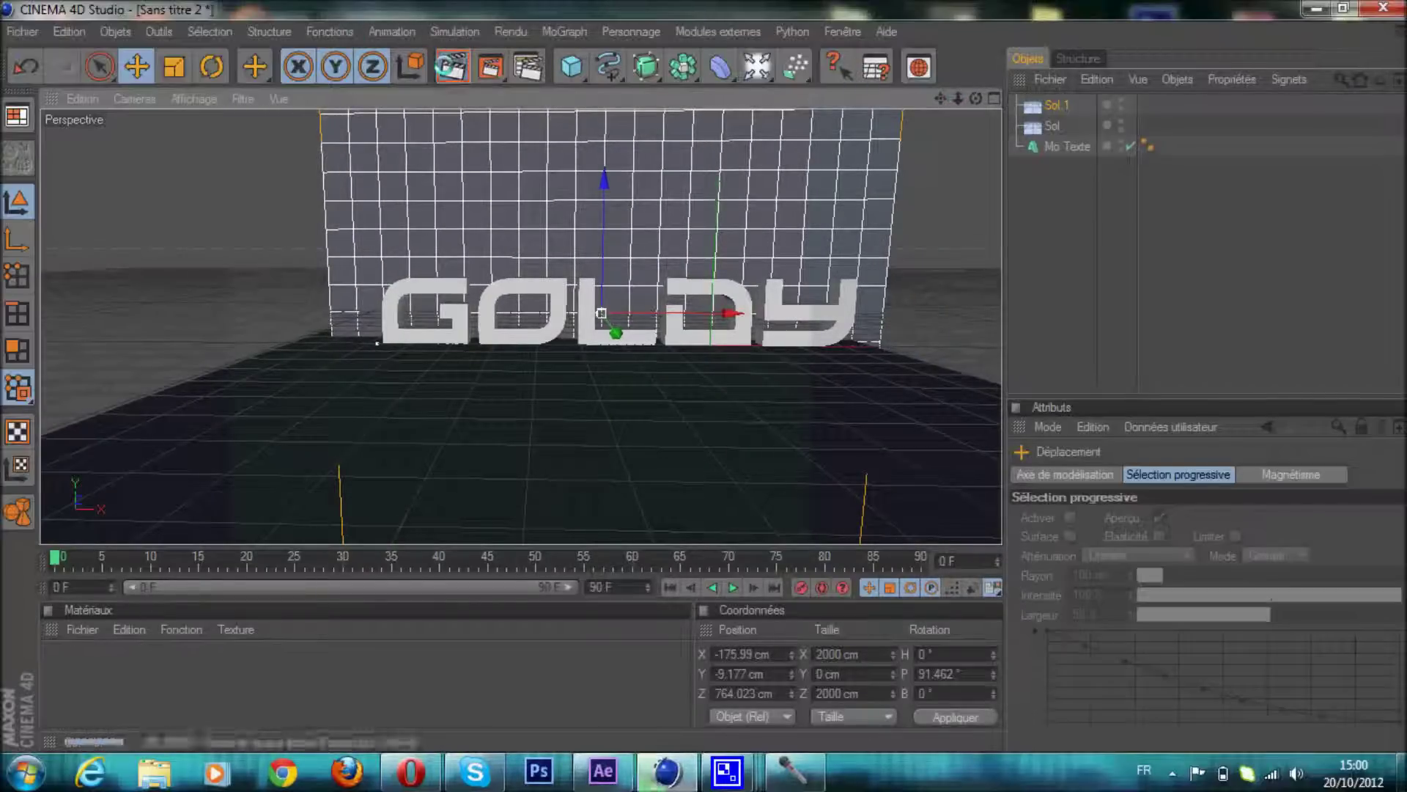
pyautogui.click(450, 67)
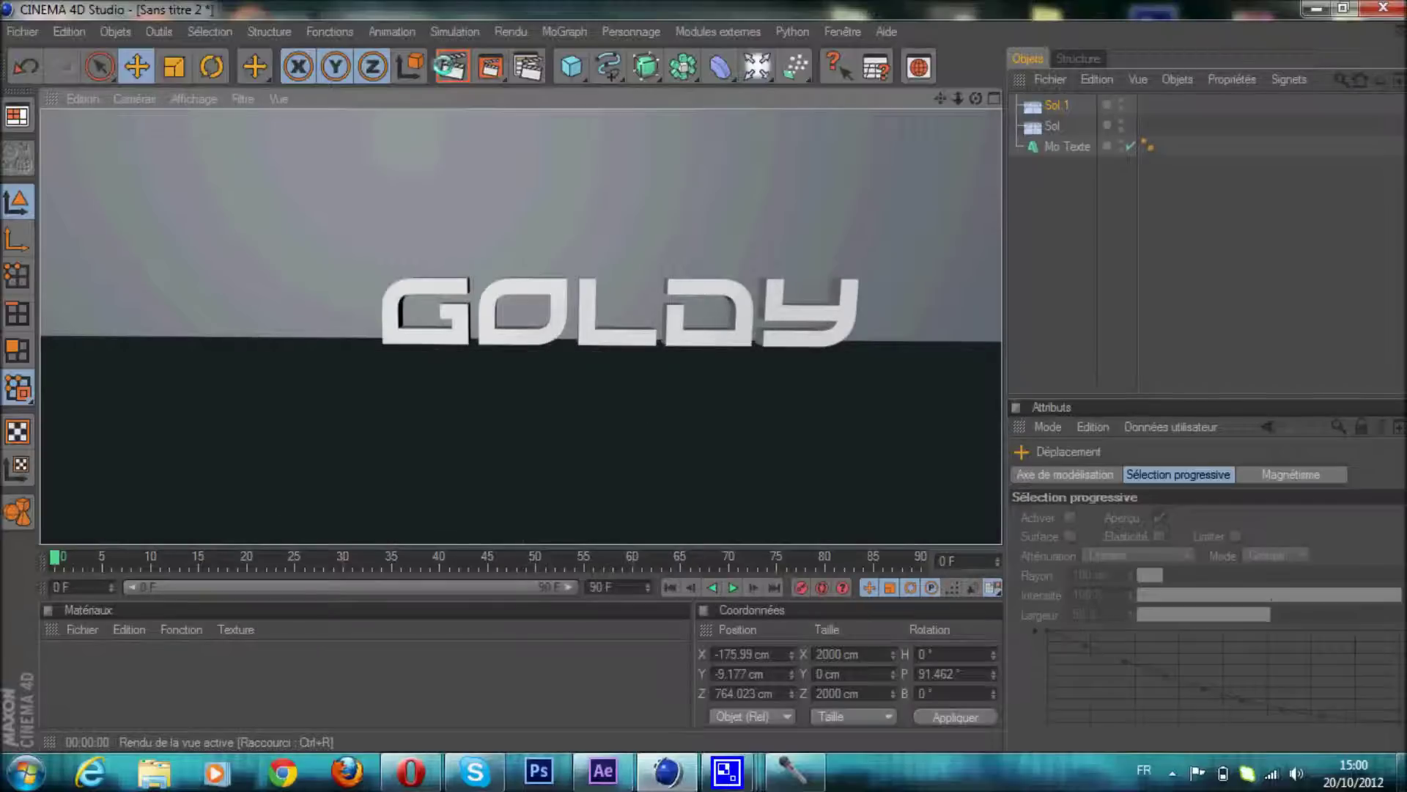
# Add an Explosion FX deformer as a child of Mo Texte and place it beside the letter G at about X -317 cm
pyautogui.click(721, 67)
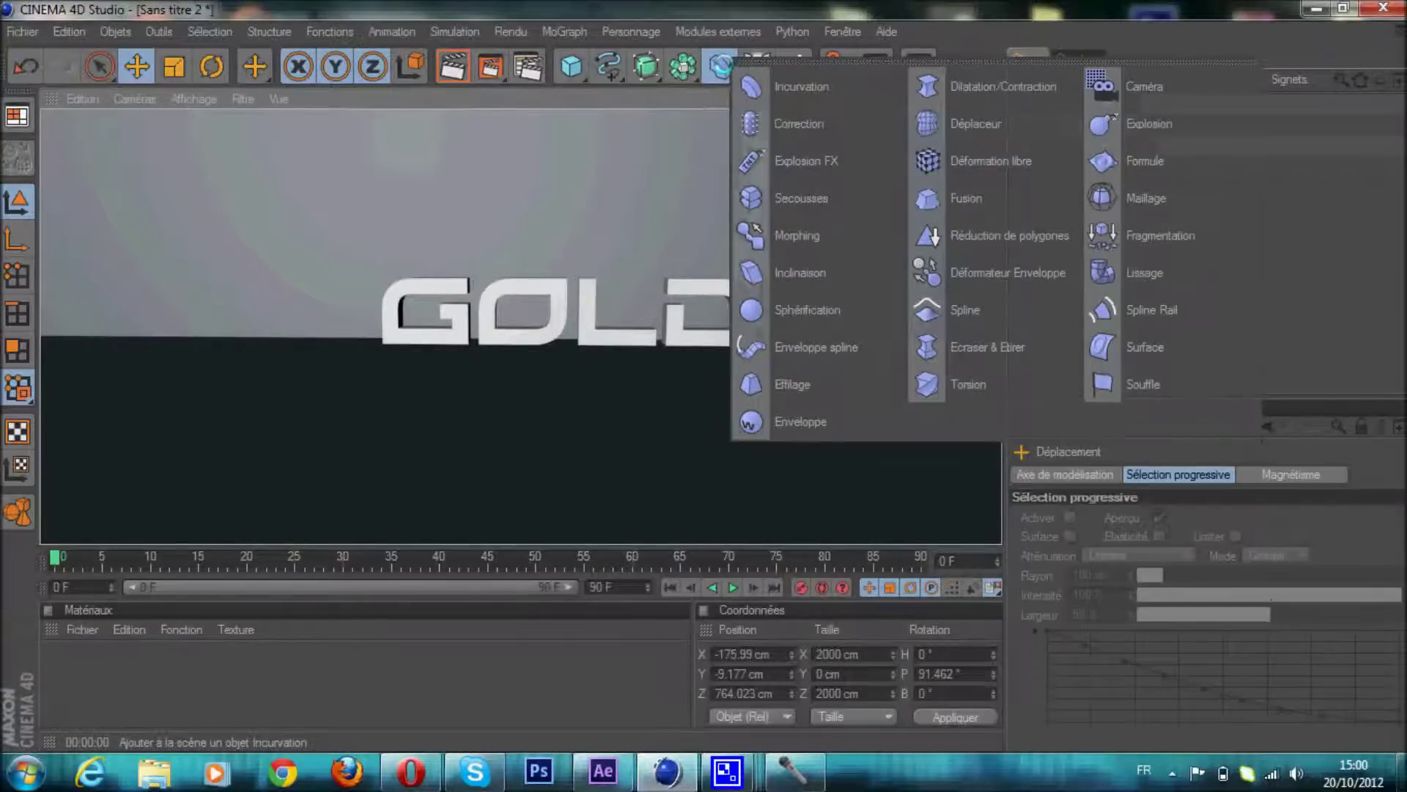
pyautogui.click(810, 162)
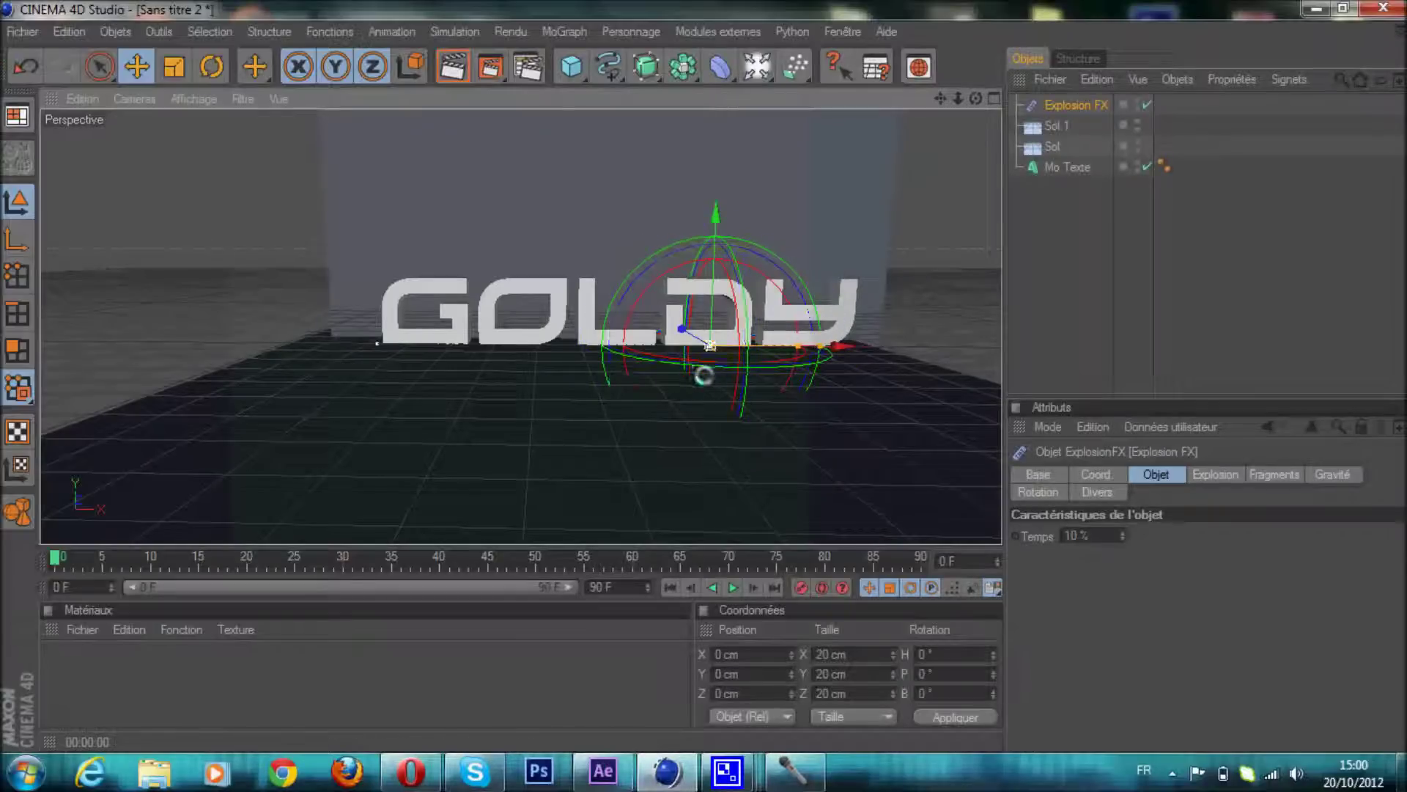
pyautogui.moveTo(710, 344); pyautogui.dragTo(202, 341)
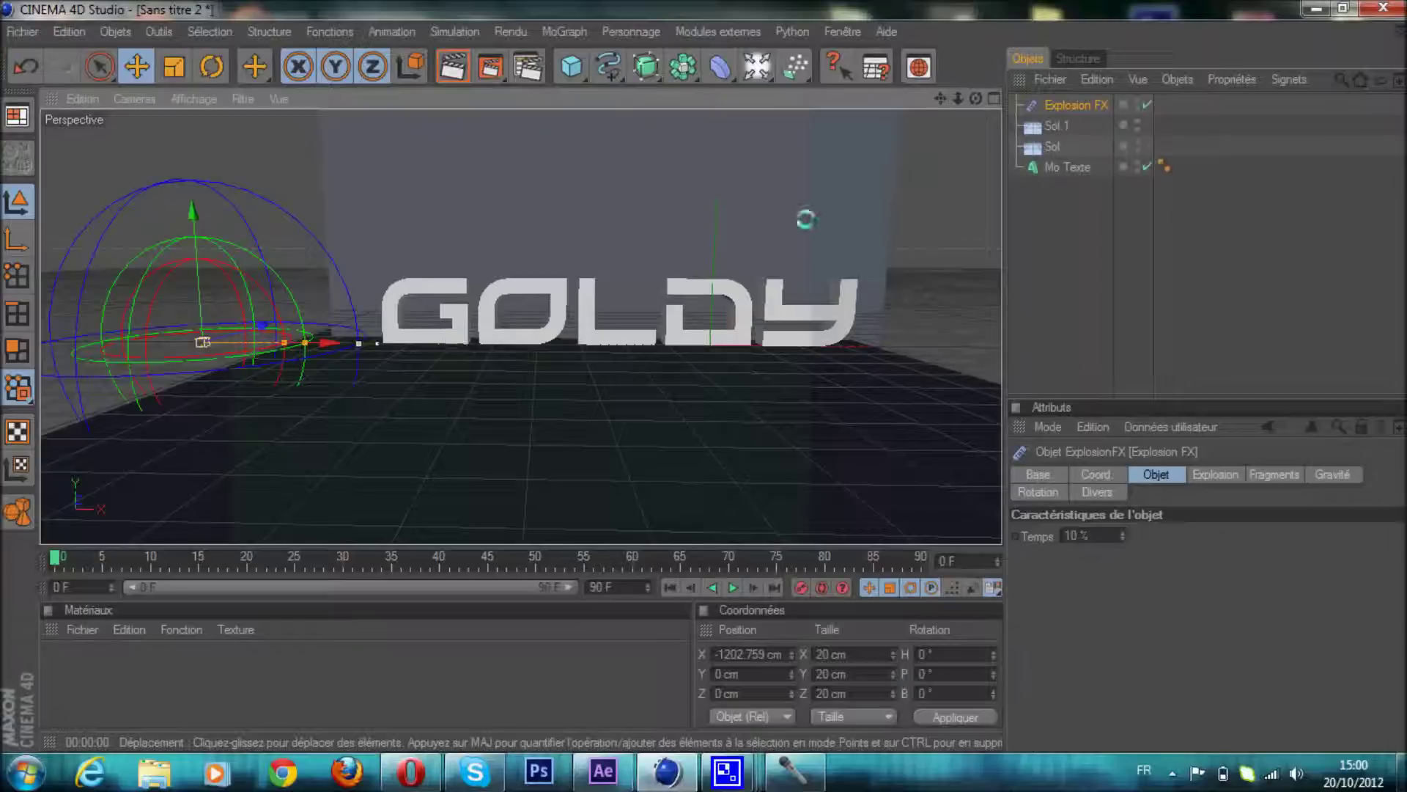
pyautogui.moveTo(1076, 105); pyautogui.dragTo(1056, 166)
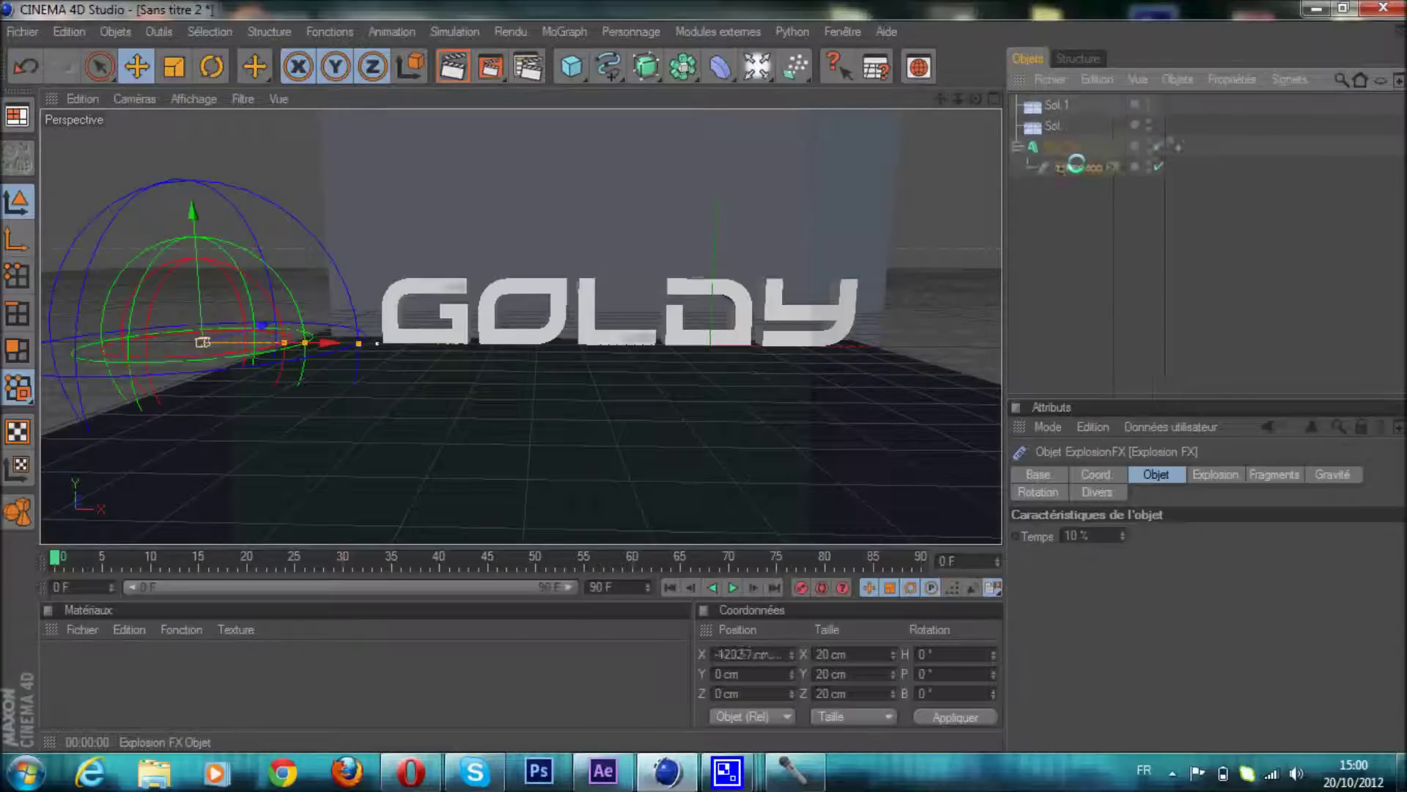
pyautogui.moveTo(706, 375); pyautogui.dragTo(703, 375)
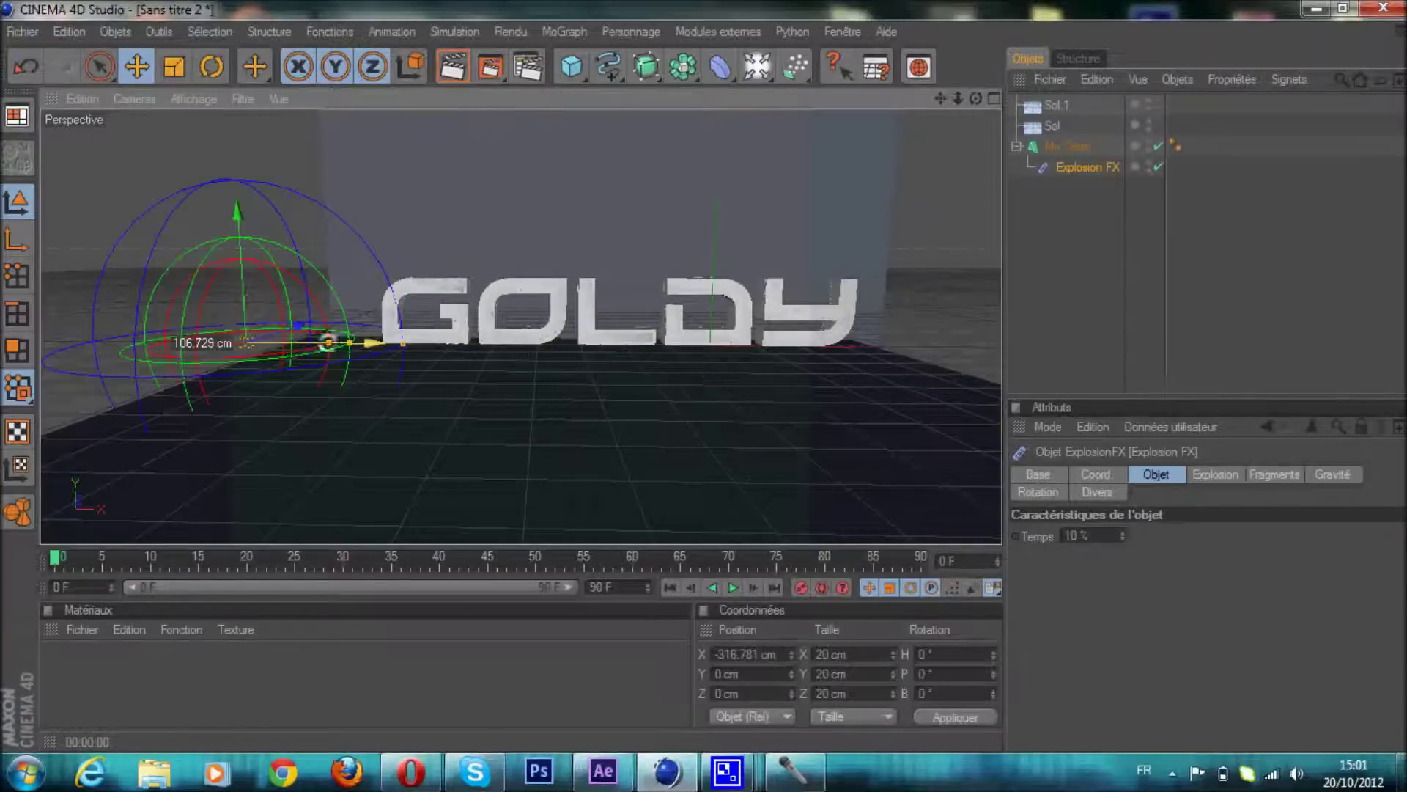
pyautogui.moveTo(941, 98); pyautogui.dragTo(946, 102)
pyautogui.moveTo(704, 376); pyautogui.dragTo(688, 375)
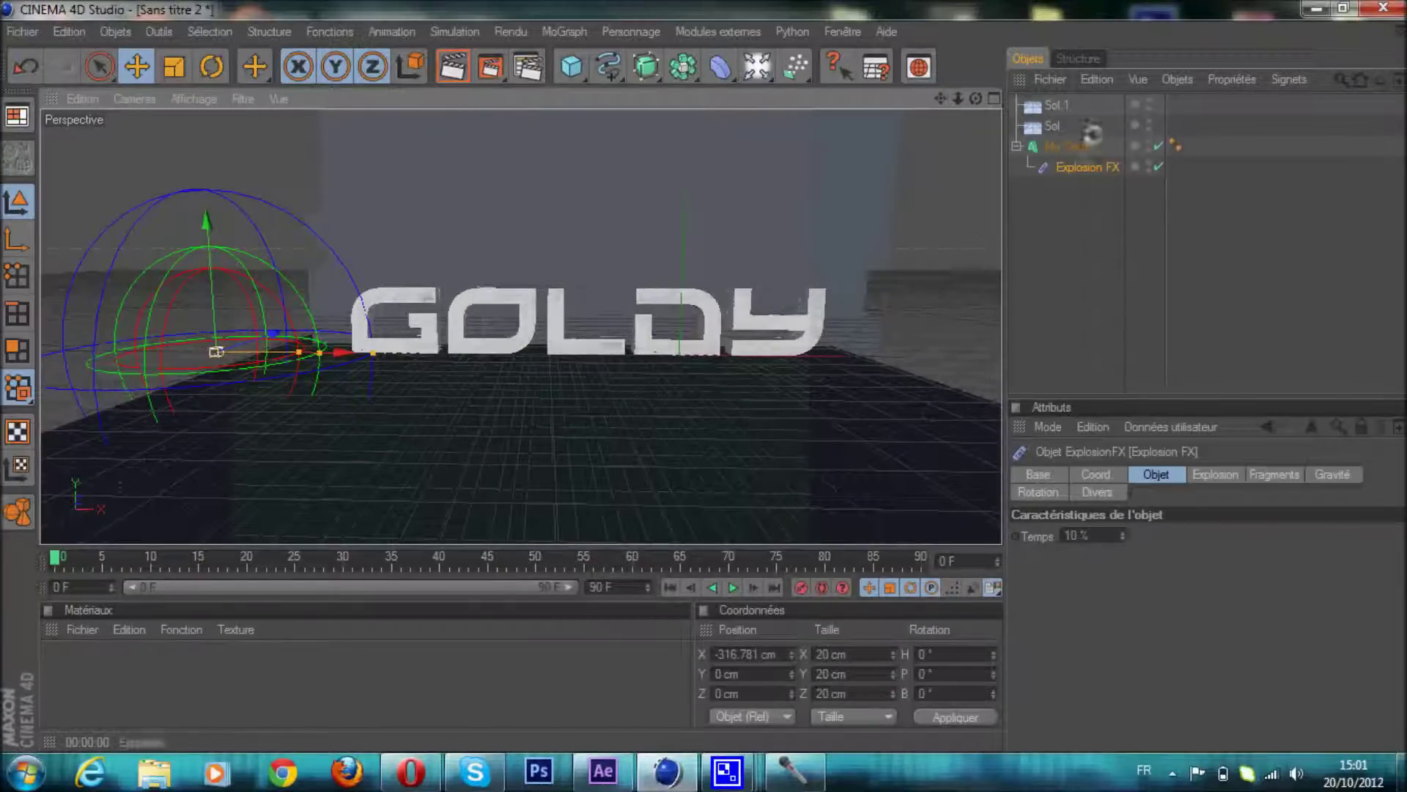
# Duplicate Mo Texte together with its Explosion FX and set the copy's depth to 44
pyautogui.click(1066, 146)
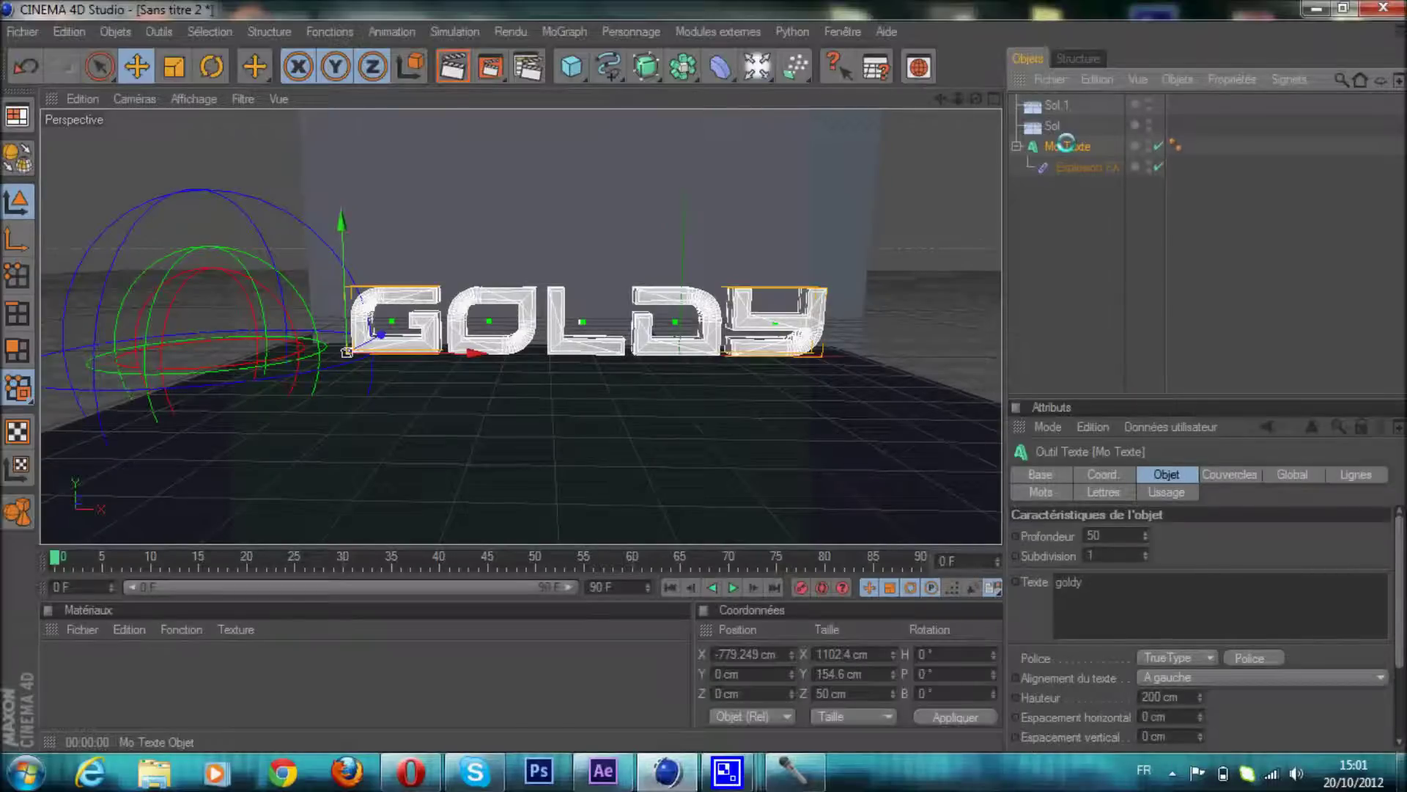
pyautogui.hotkey('ctrl', 'v')
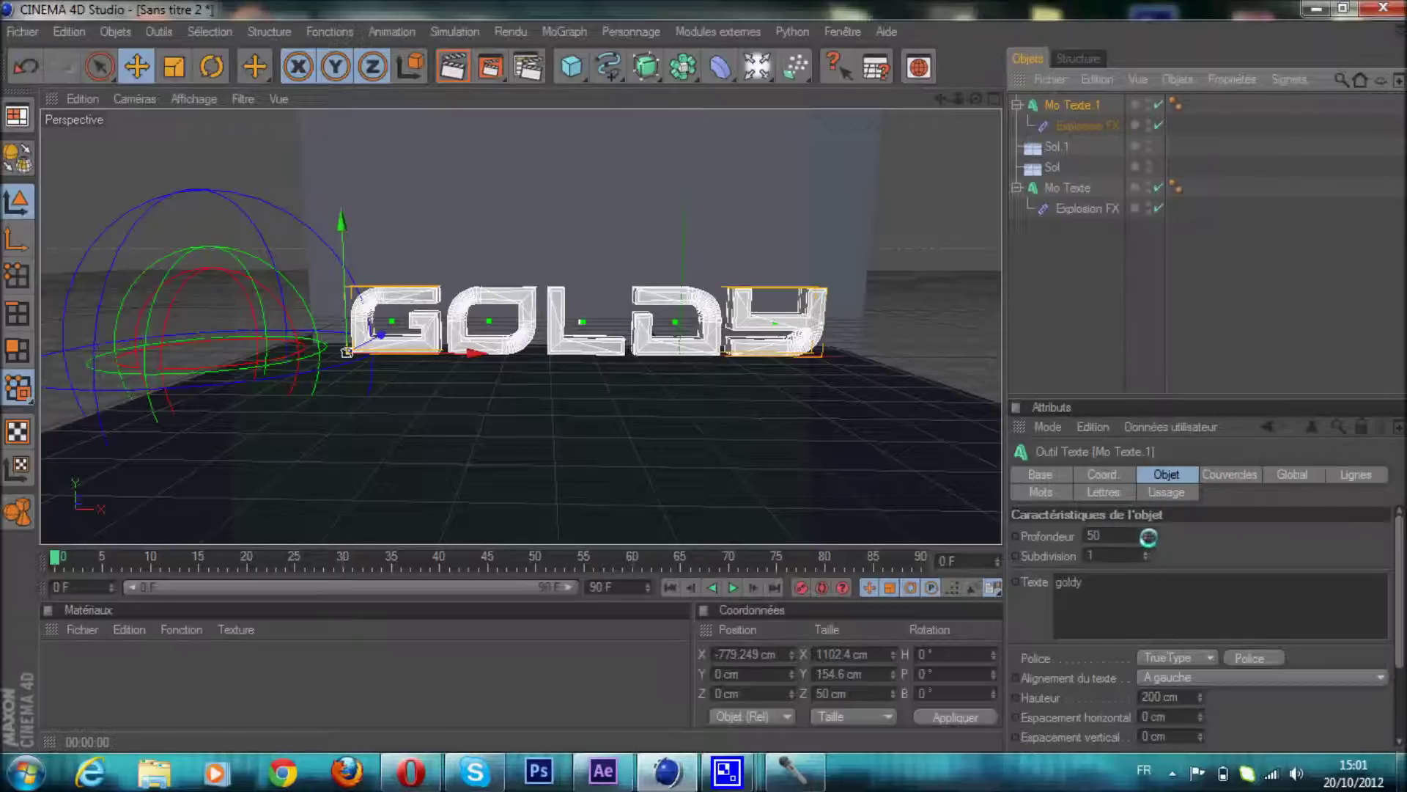
pyautogui.moveTo(1143, 538); pyautogui.dragTo(1144, 539)
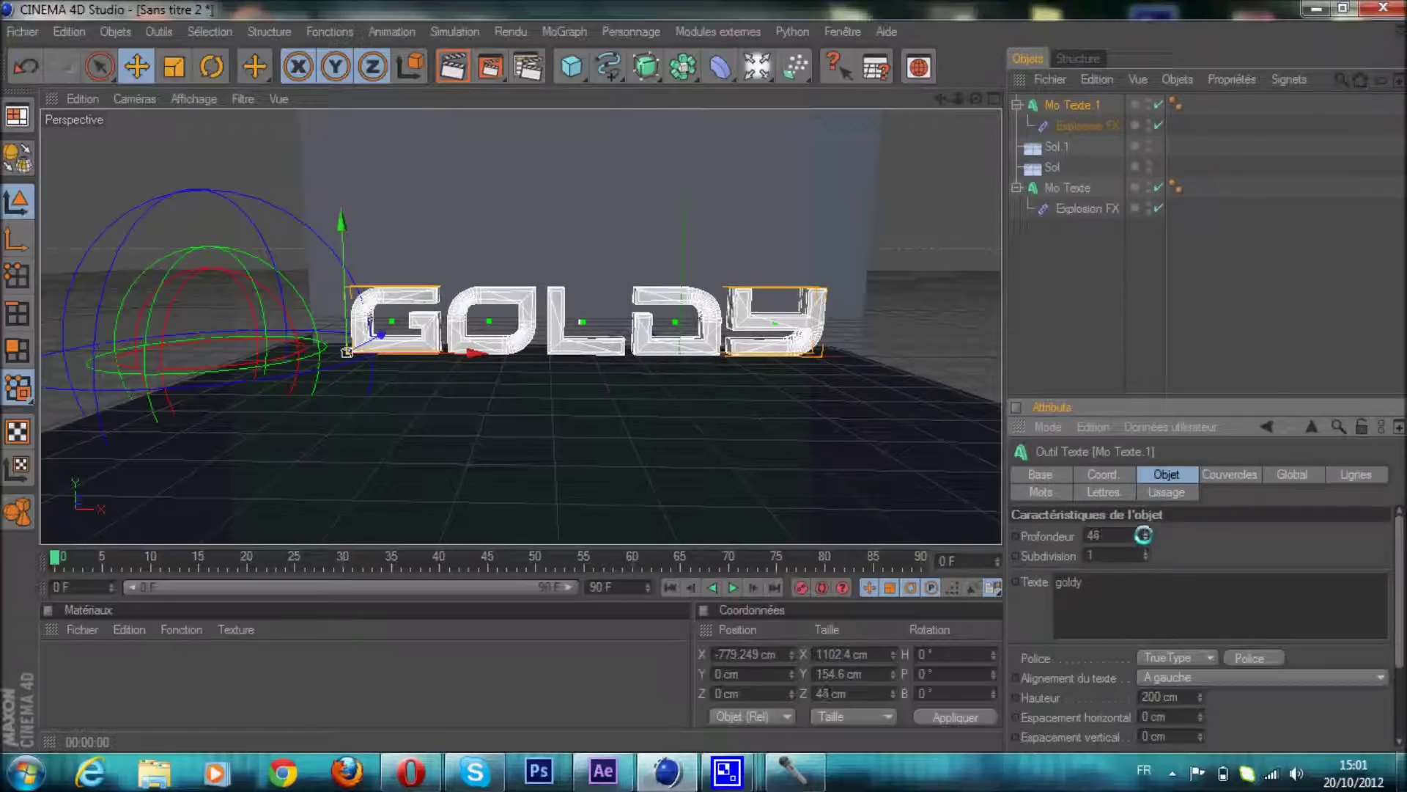
# Set both the start and end caps of the copied text to Couvercle et biseau
pyautogui.click(1216, 475)
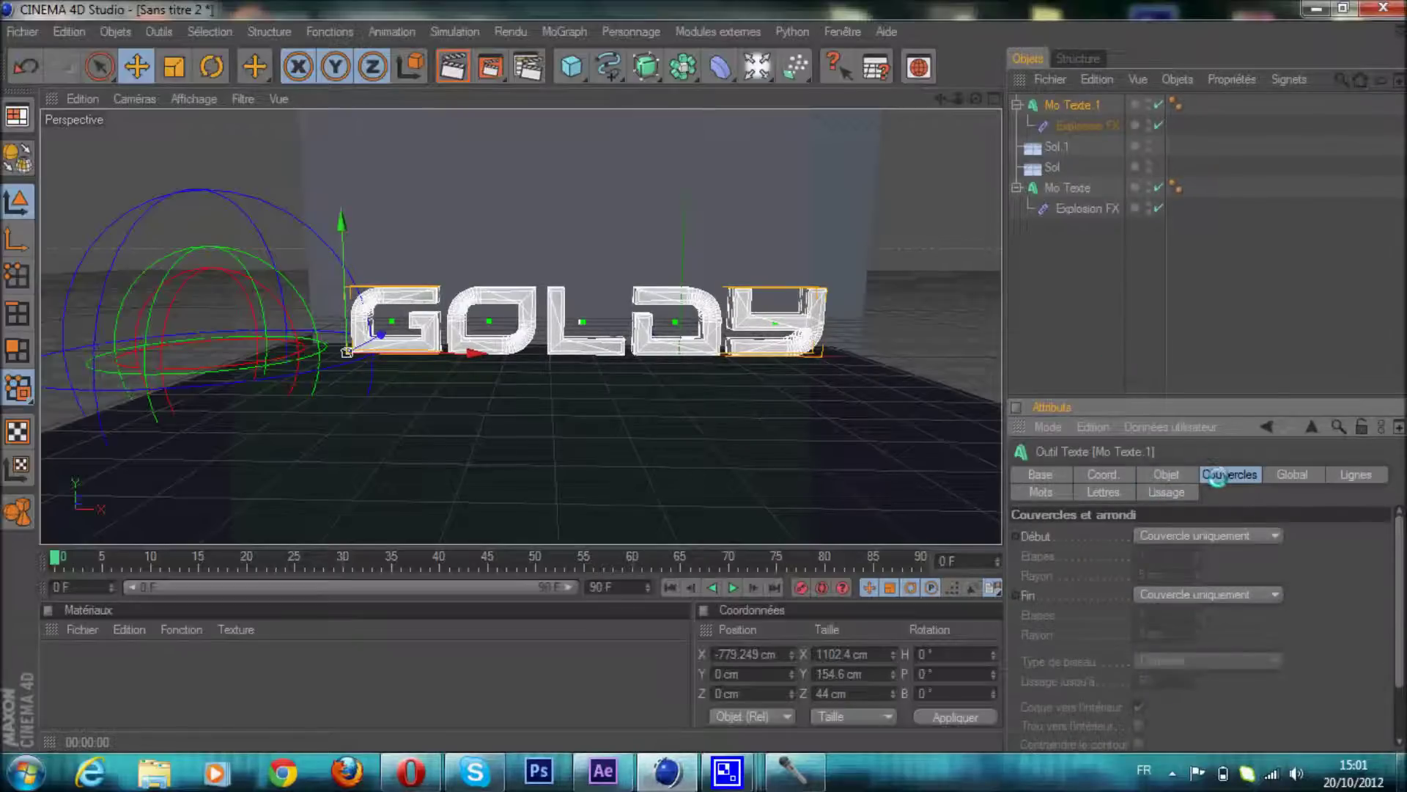
pyautogui.click(1216, 541)
pyautogui.click(1221, 612)
pyautogui.click(1219, 595)
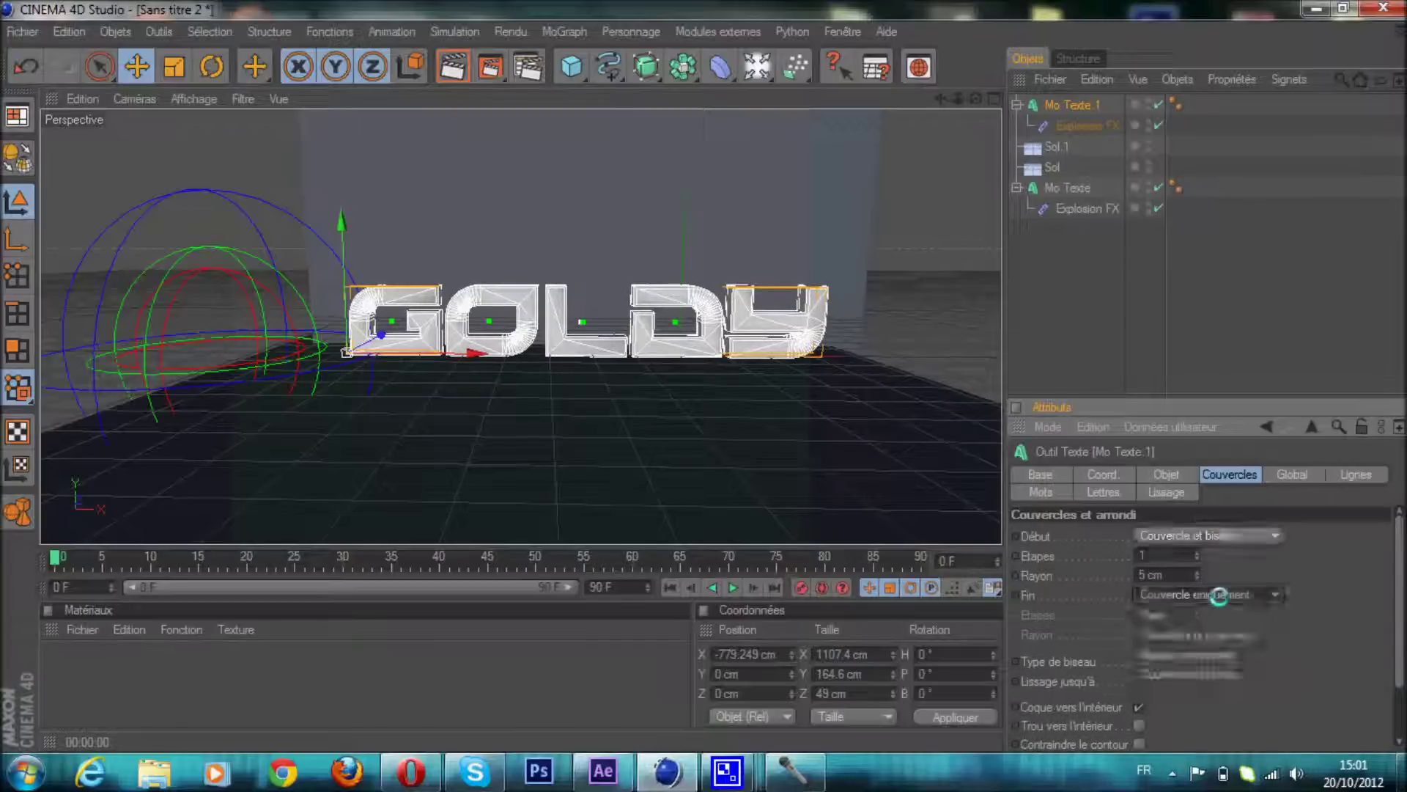
pyautogui.click(1229, 668)
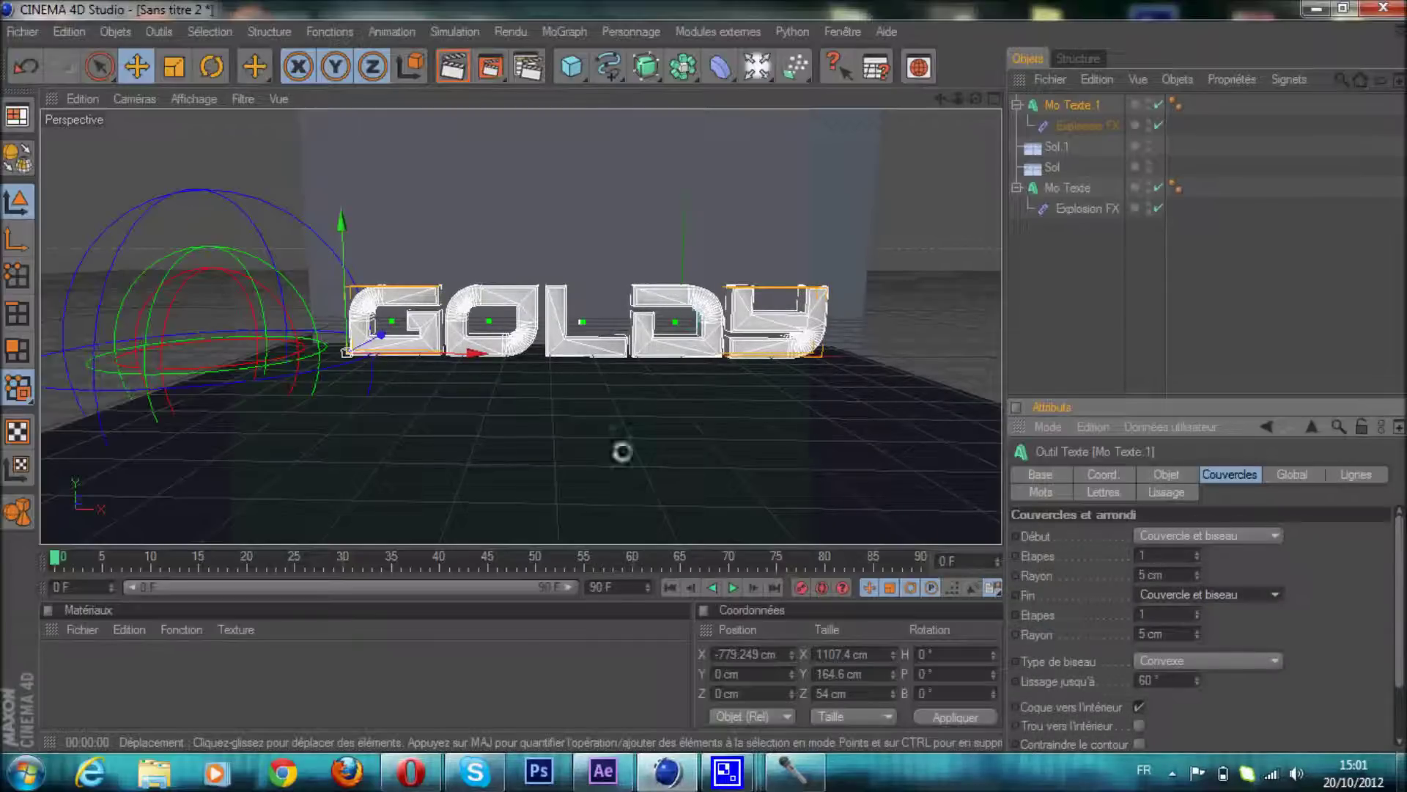
# Create two new materials and set the colour of the one named Mat to pure red (255, 0, 0)
pyautogui.doubleClick(426, 679)
pyautogui.doubleClick(155, 673)
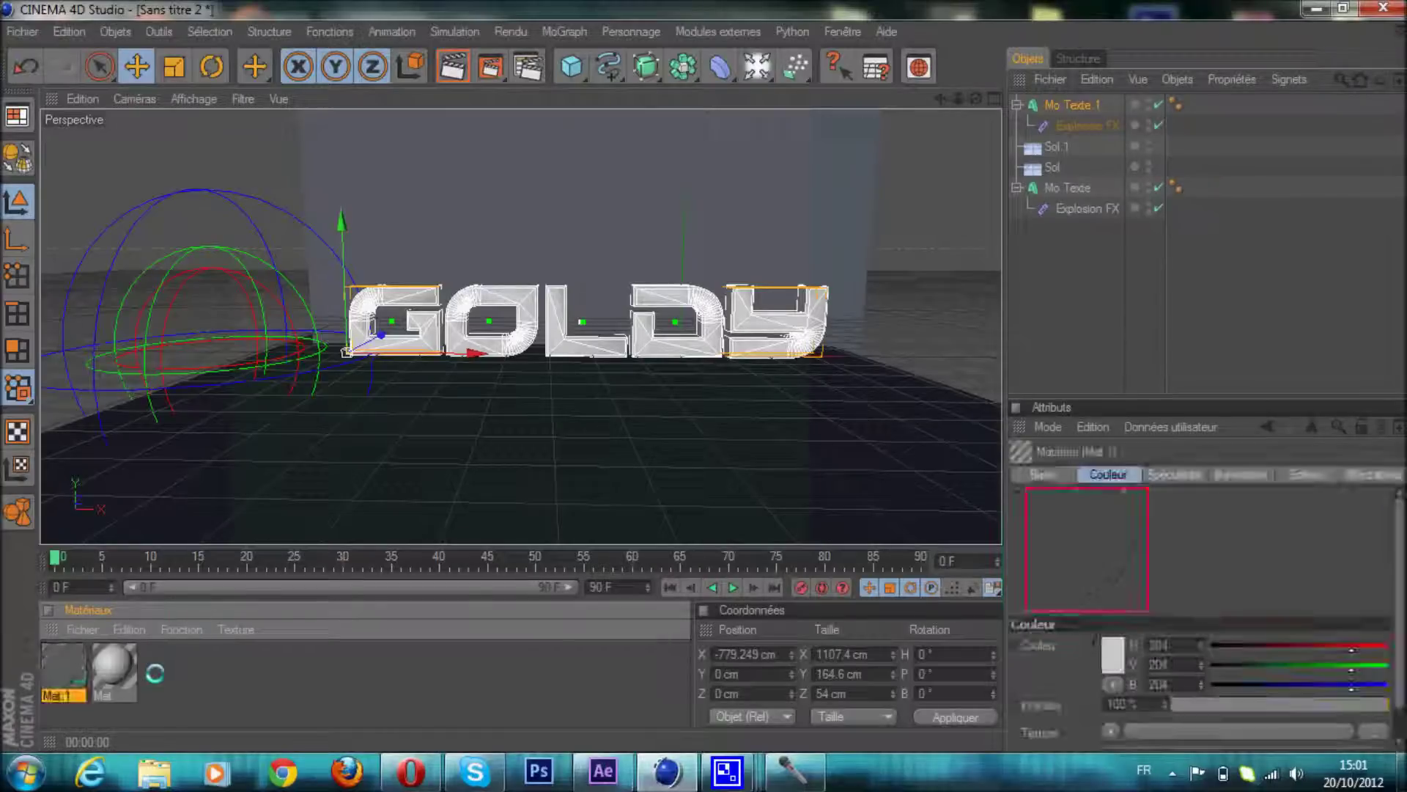
pyautogui.doubleClick(114, 671)
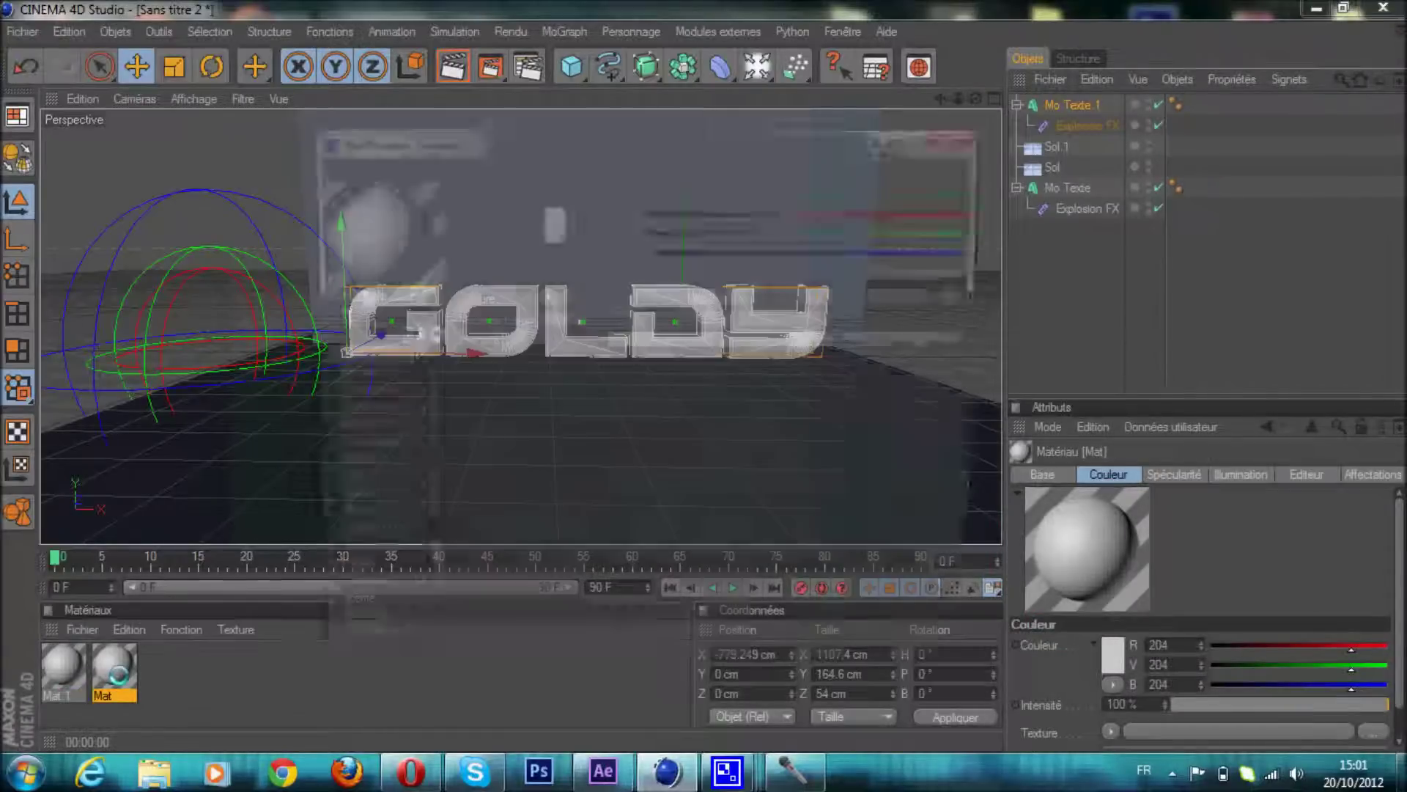
pyautogui.click(546, 233)
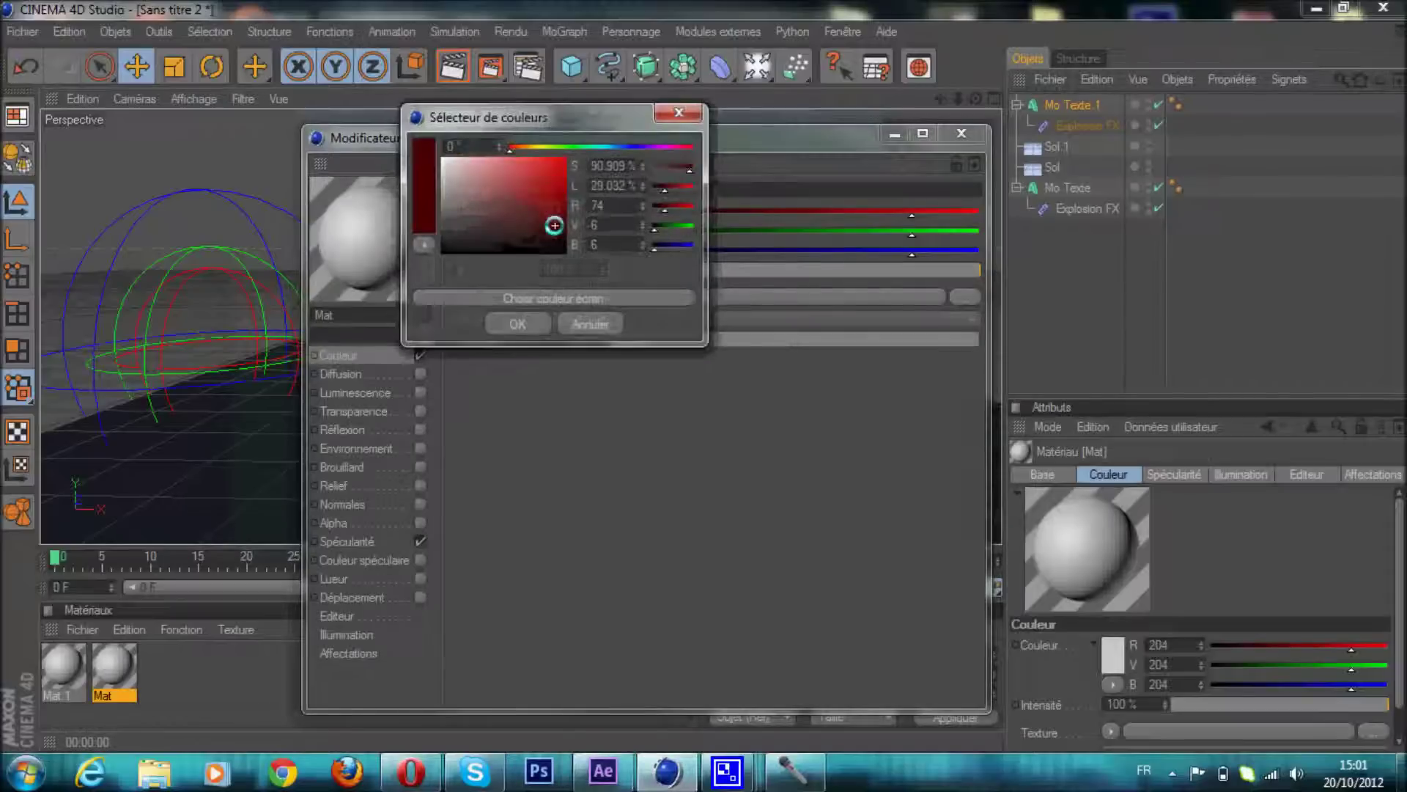
pyautogui.click(542, 325)
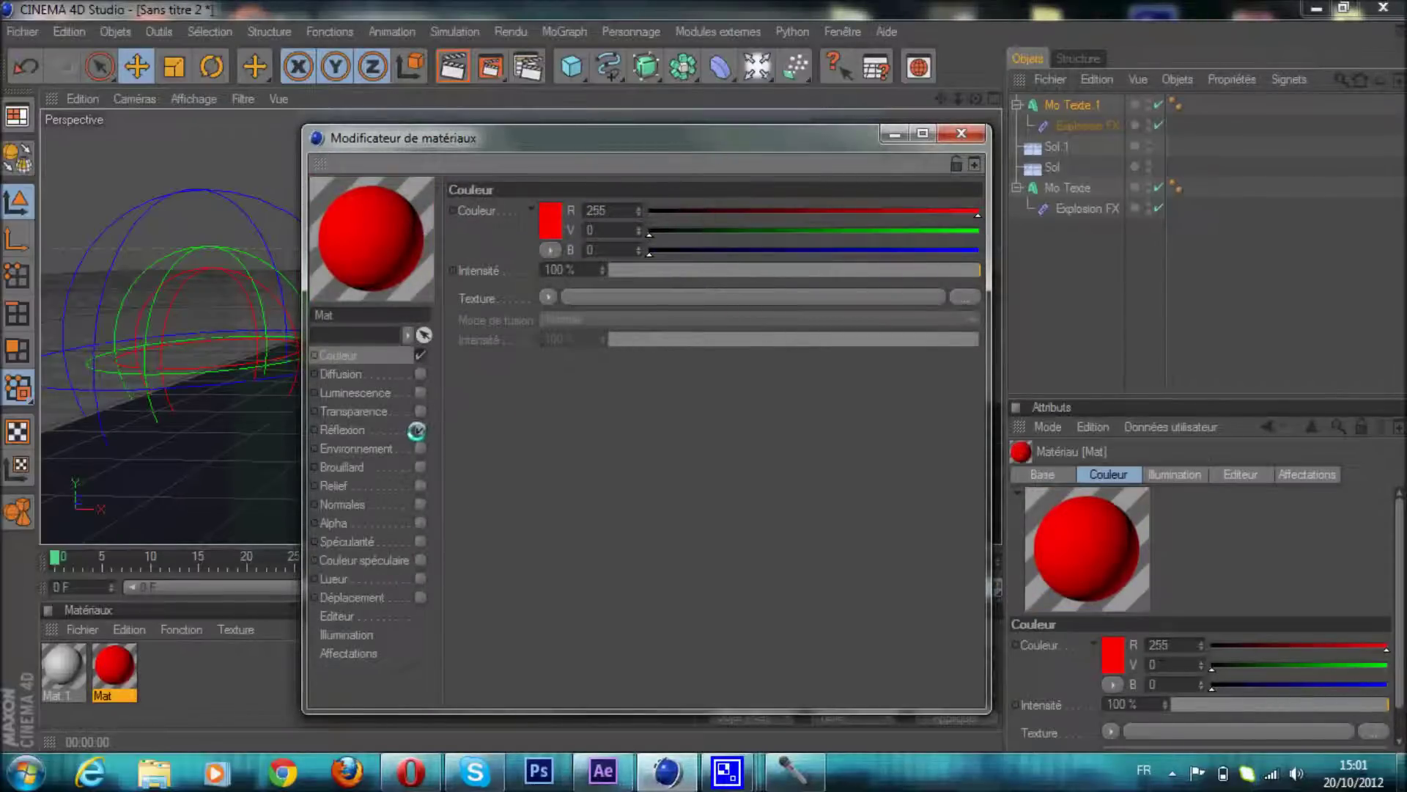
# Enable reflection on the red material with a Fresnel texture, set both reflection intensities to 50 %, and put the material editor away
pyautogui.click(420, 430)
pyautogui.click(561, 317)
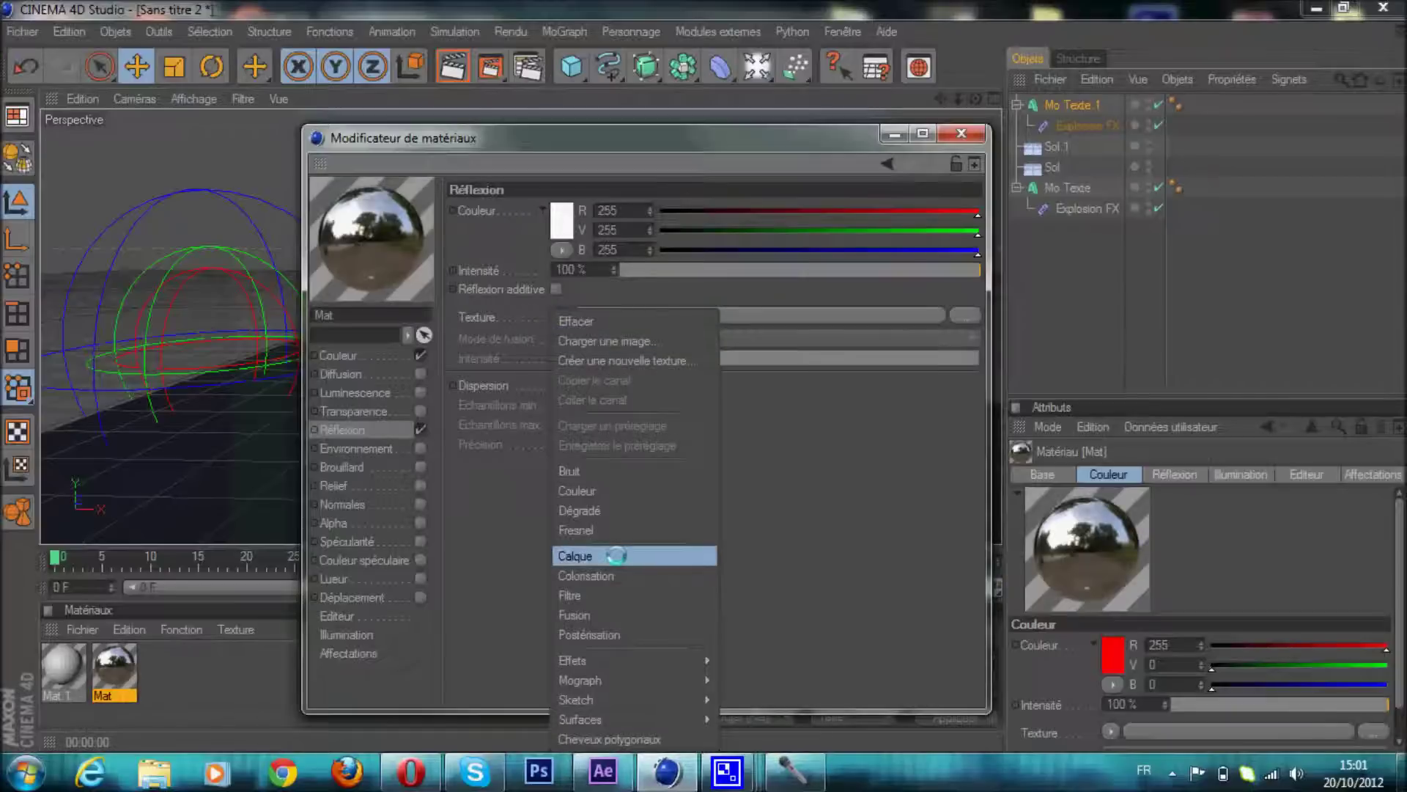
pyautogui.click(610, 526)
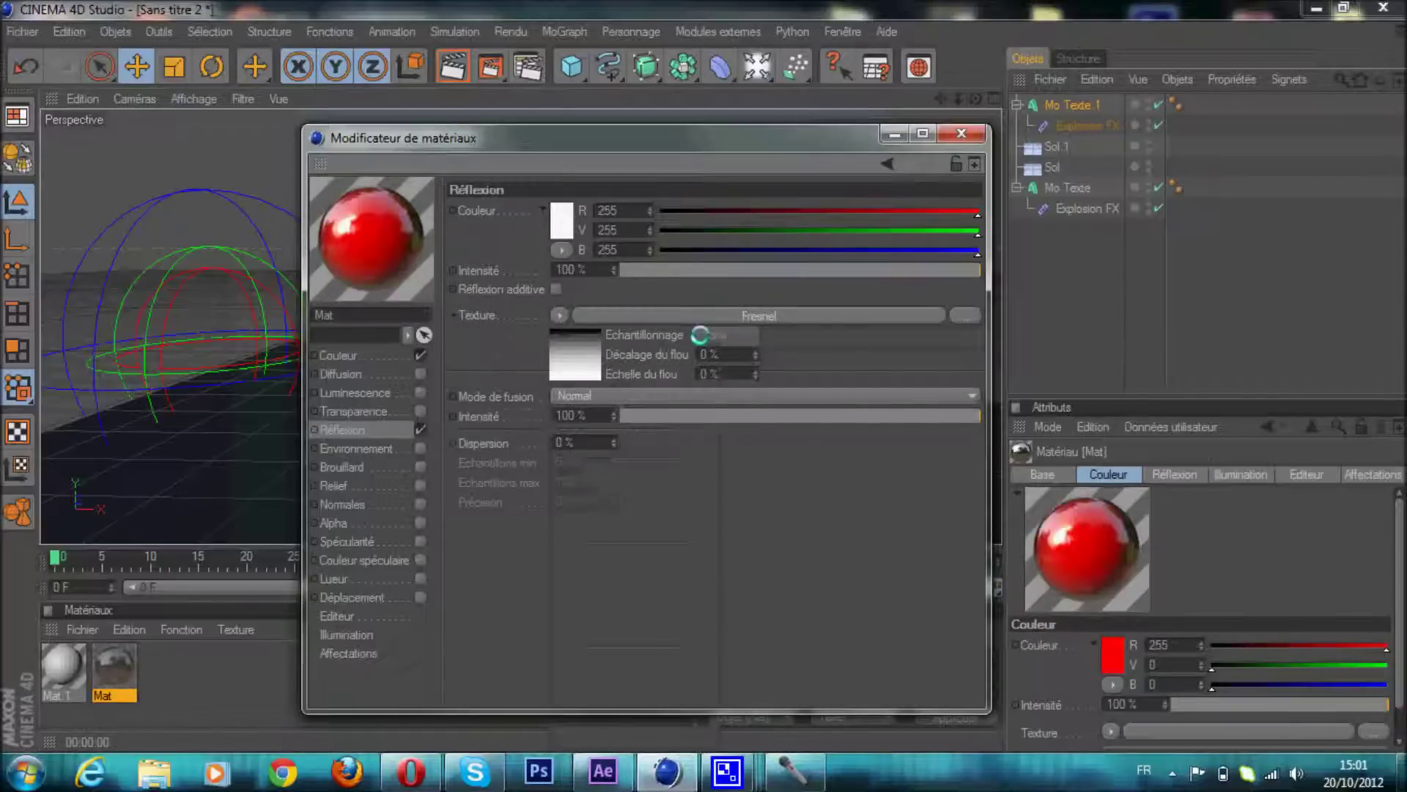
pyautogui.click(800, 416)
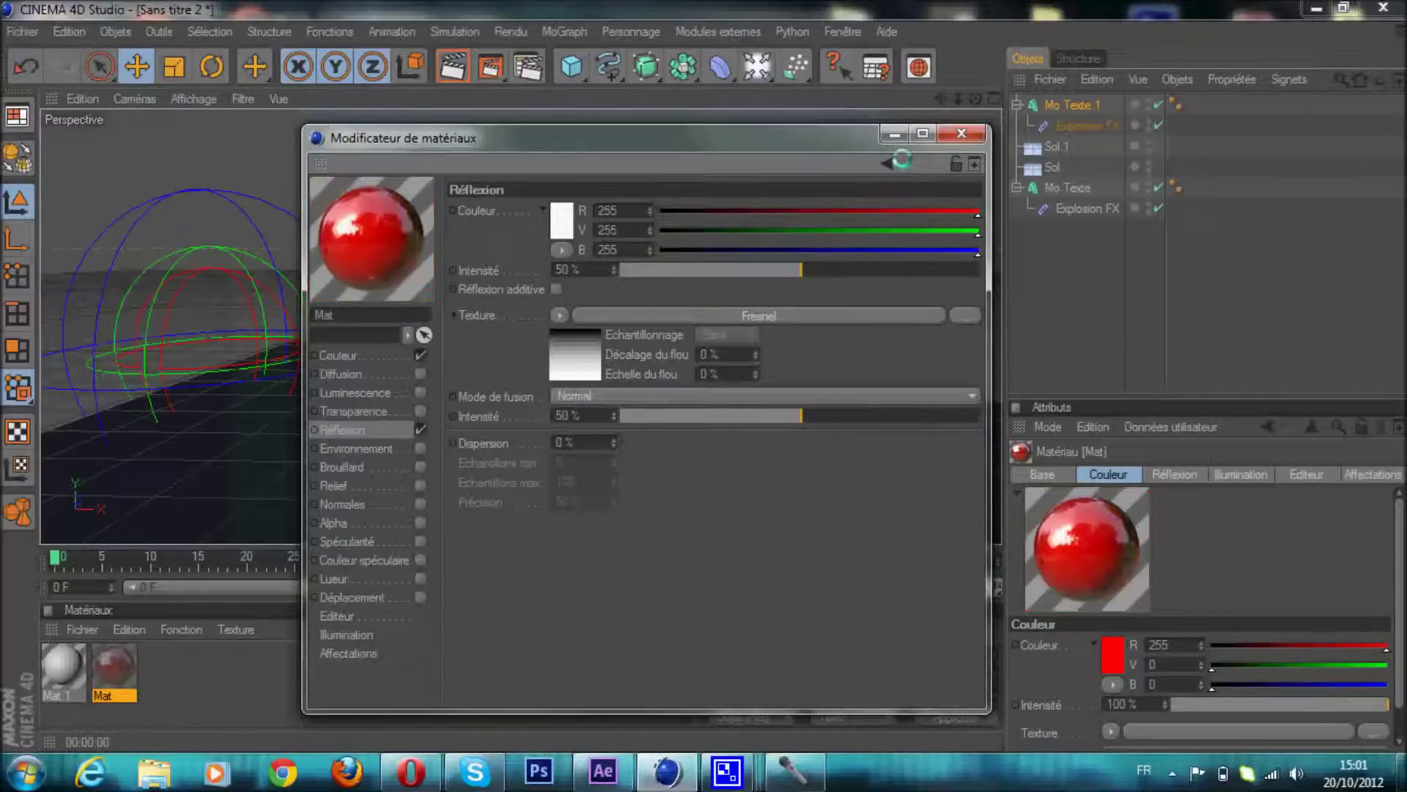
pyautogui.click(894, 134)
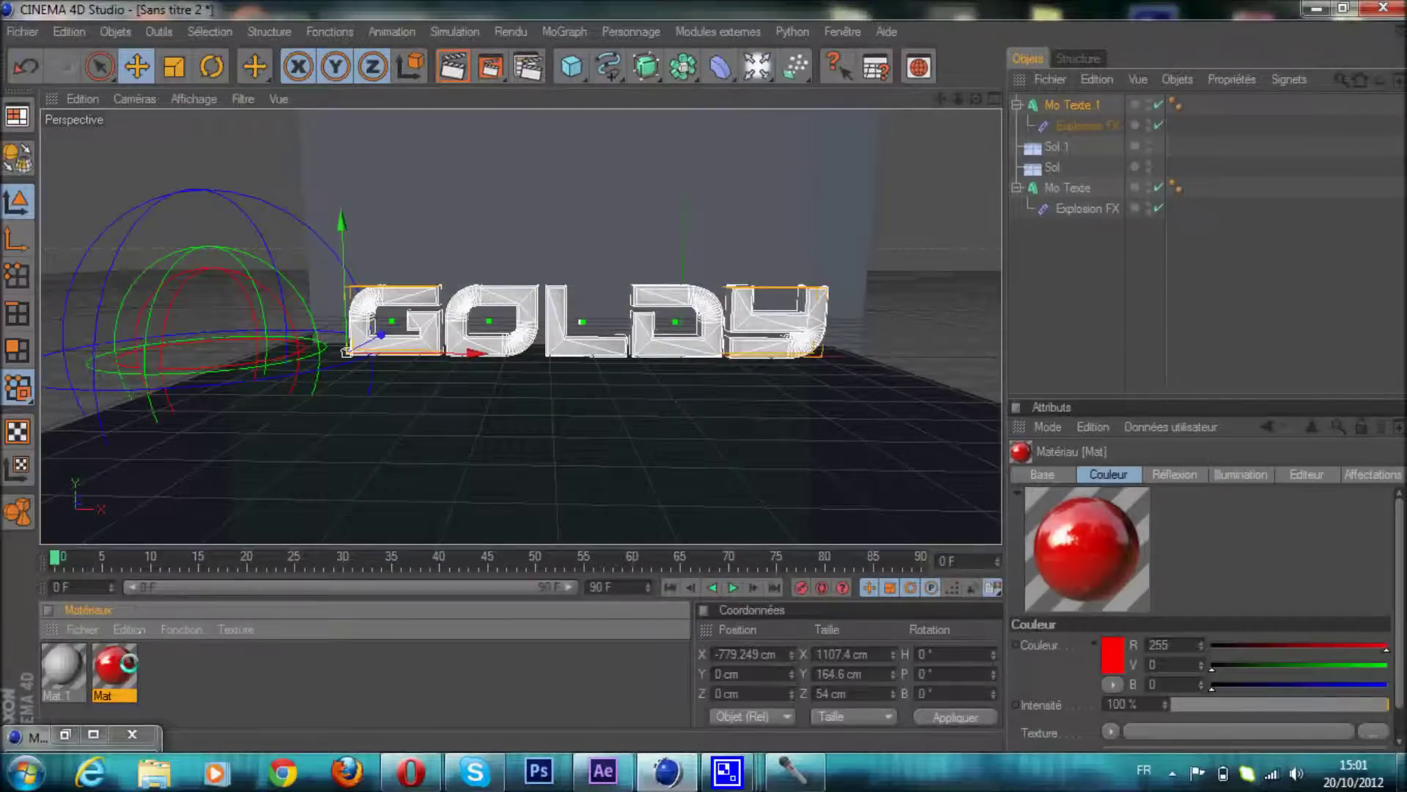
# Apply the red material to Mo Texte and move that text slightly forward to about Z -11 cm
pyautogui.moveTo(428, 328); pyautogui.dragTo(1074, 188)
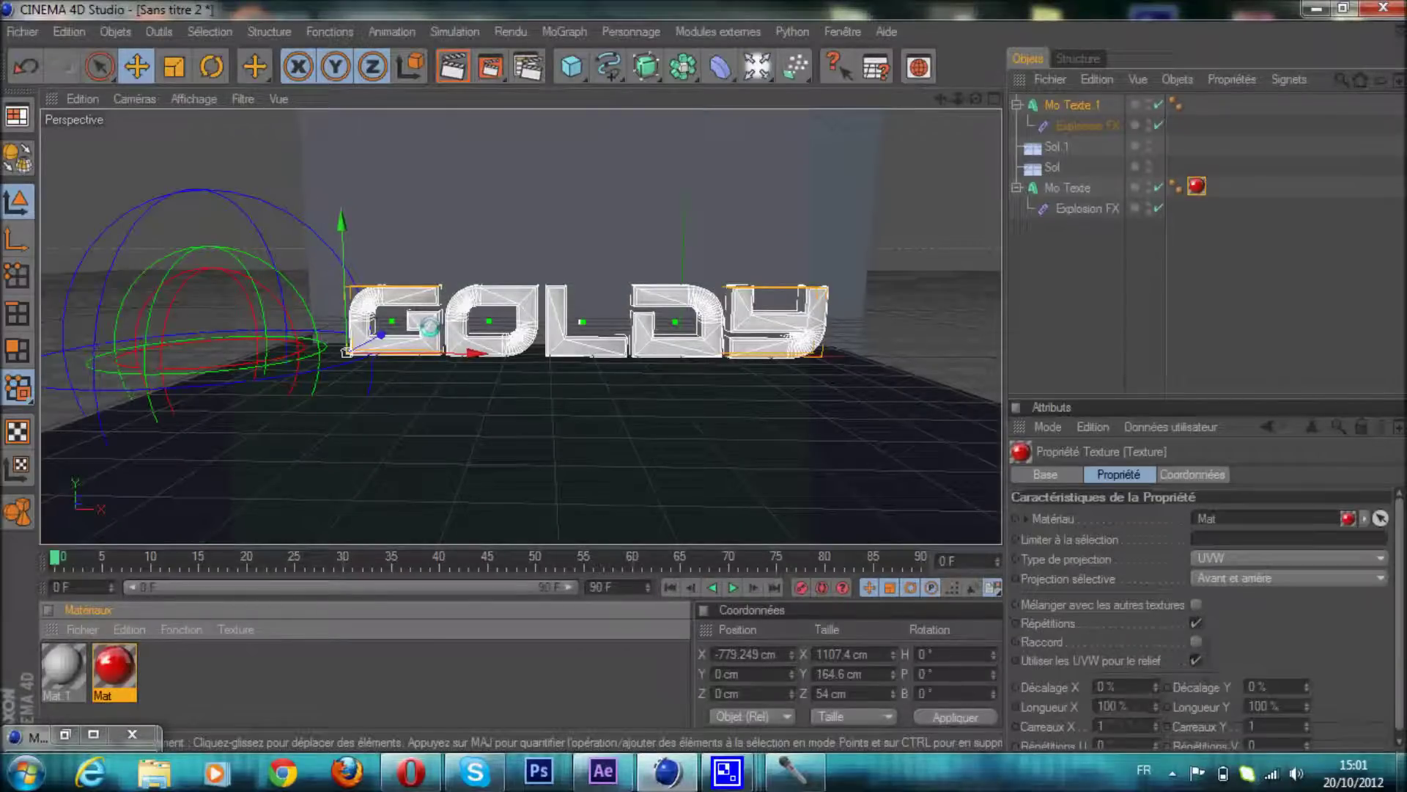
pyautogui.click(1081, 189)
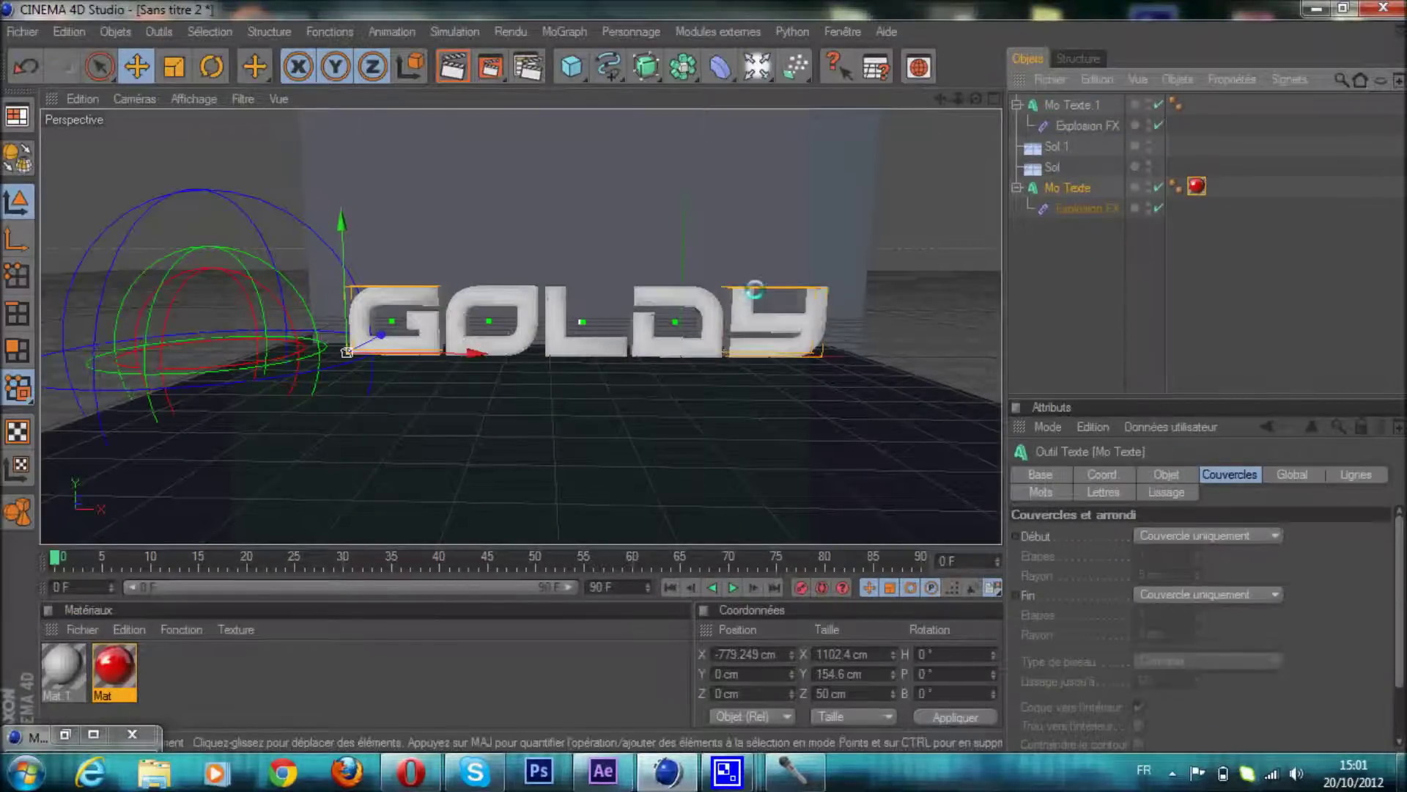
pyautogui.moveTo(382, 334); pyautogui.dragTo(347, 353)
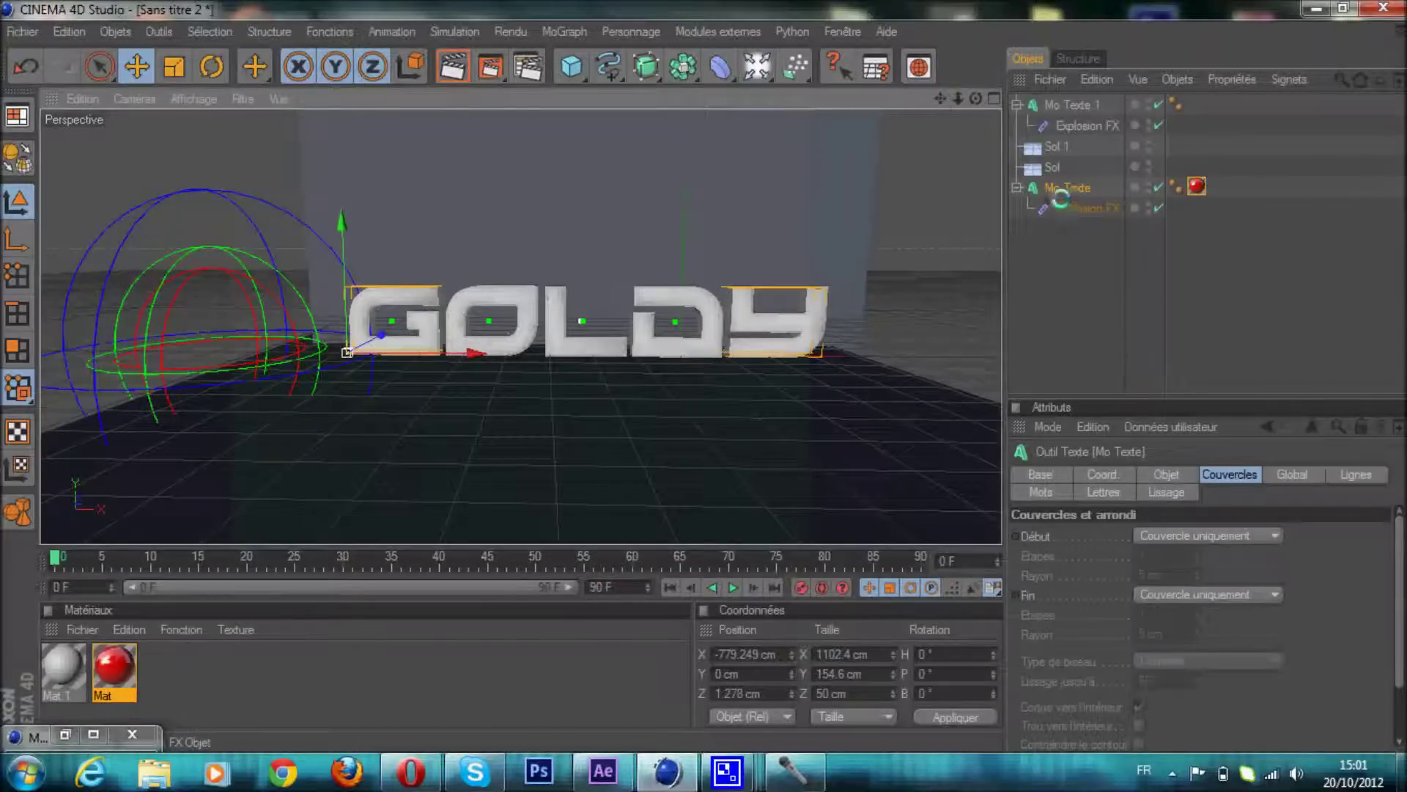
pyautogui.moveTo(976, 99); pyautogui.dragTo(706, 377)
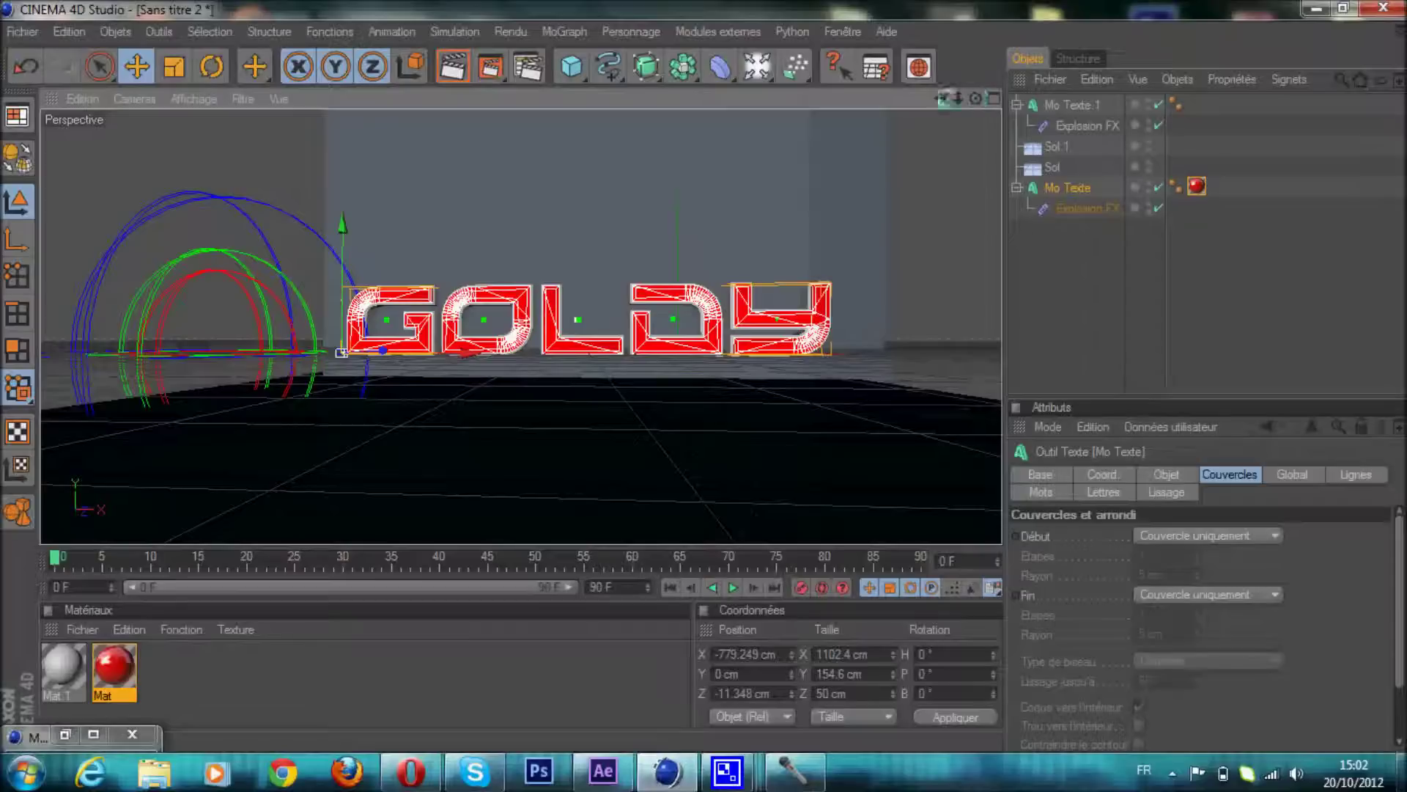
# Keyframe Mo Texte's Explosion FX to travel across the word from frame 0 to about X 1358 cm at frame 90, and preview it
pyautogui.moveTo(938, 98); pyautogui.dragTo(705, 375)
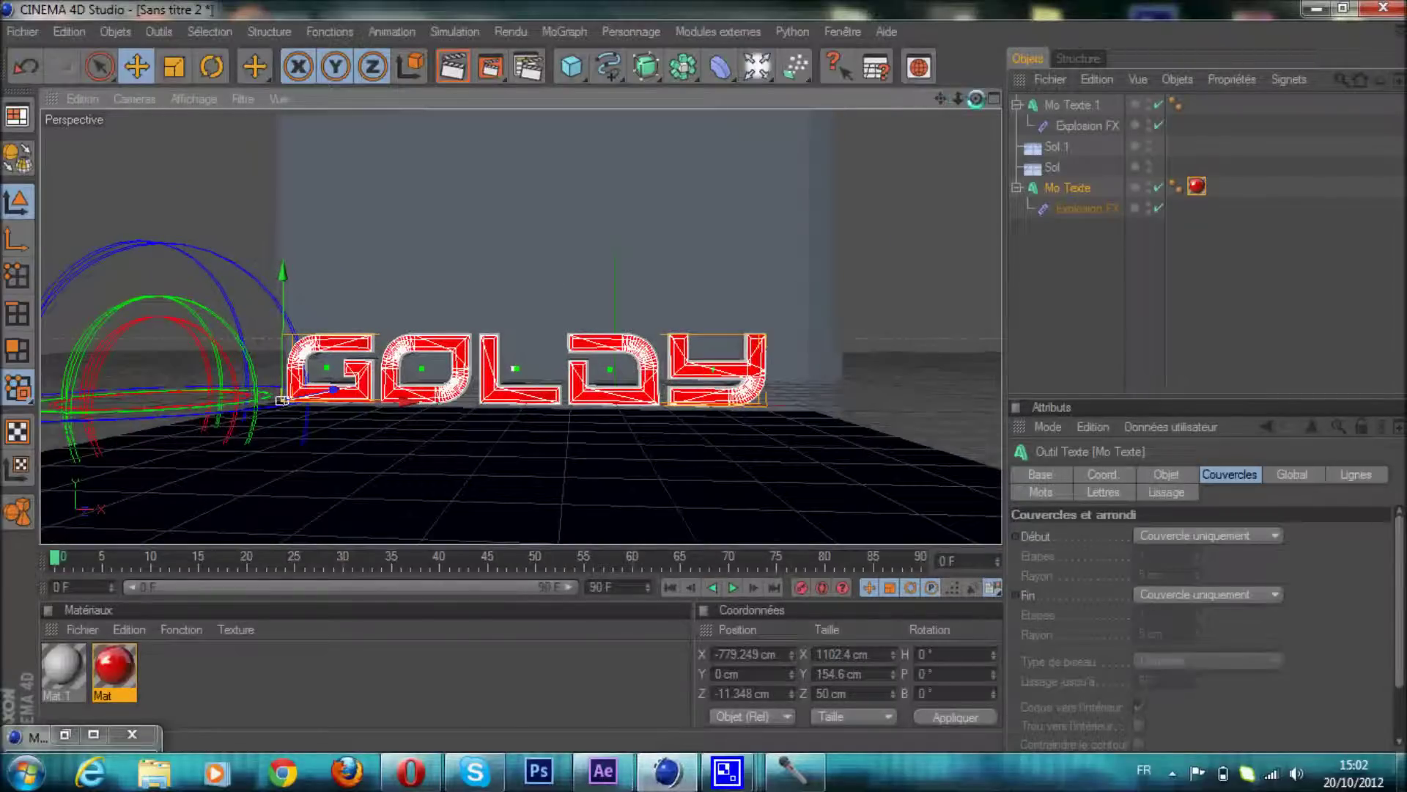
pyautogui.moveTo(975, 98); pyautogui.dragTo(704, 375)
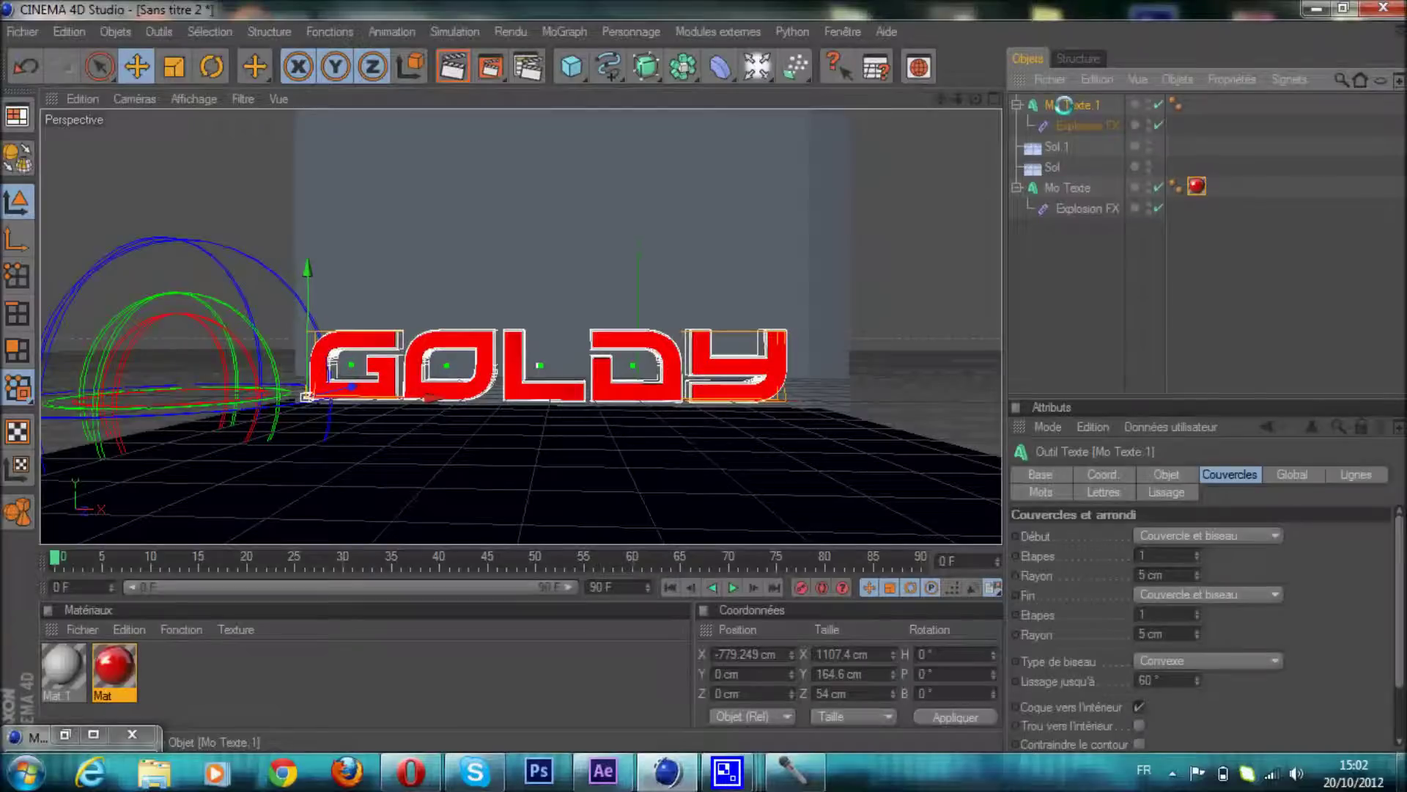
pyautogui.click(1069, 188)
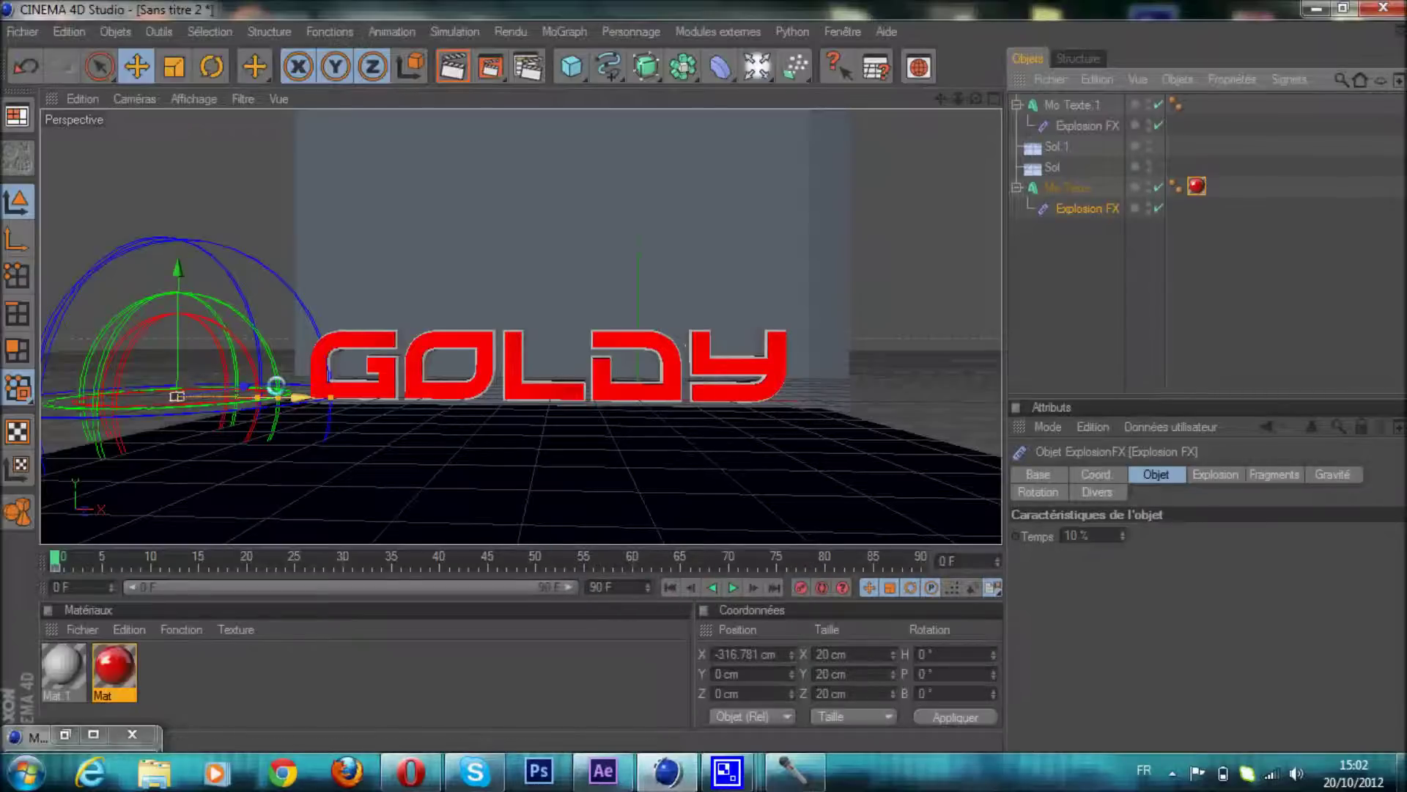
pyautogui.moveTo(49, 555); pyautogui.dragTo(445, 551)
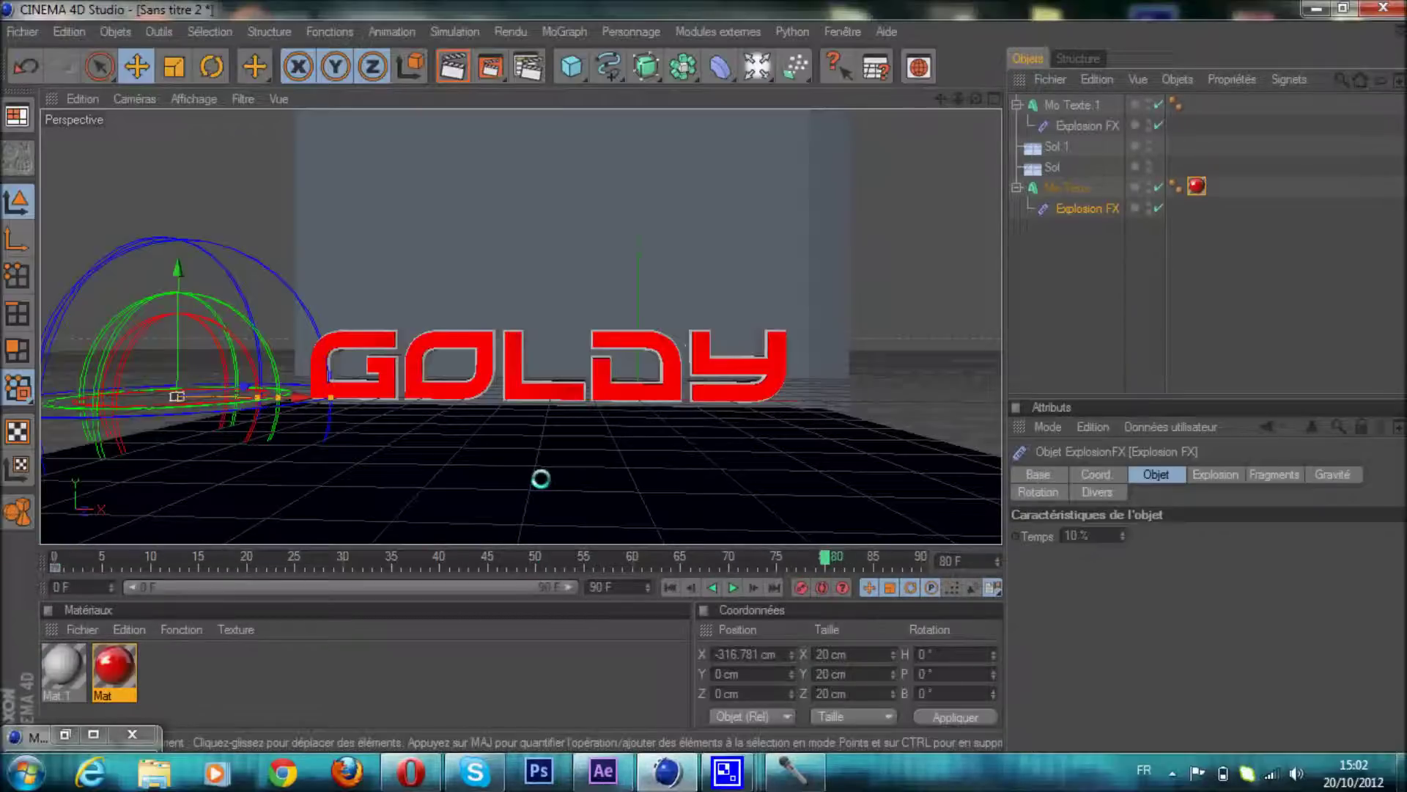
pyautogui.moveTo(292, 396); pyautogui.dragTo(704, 376)
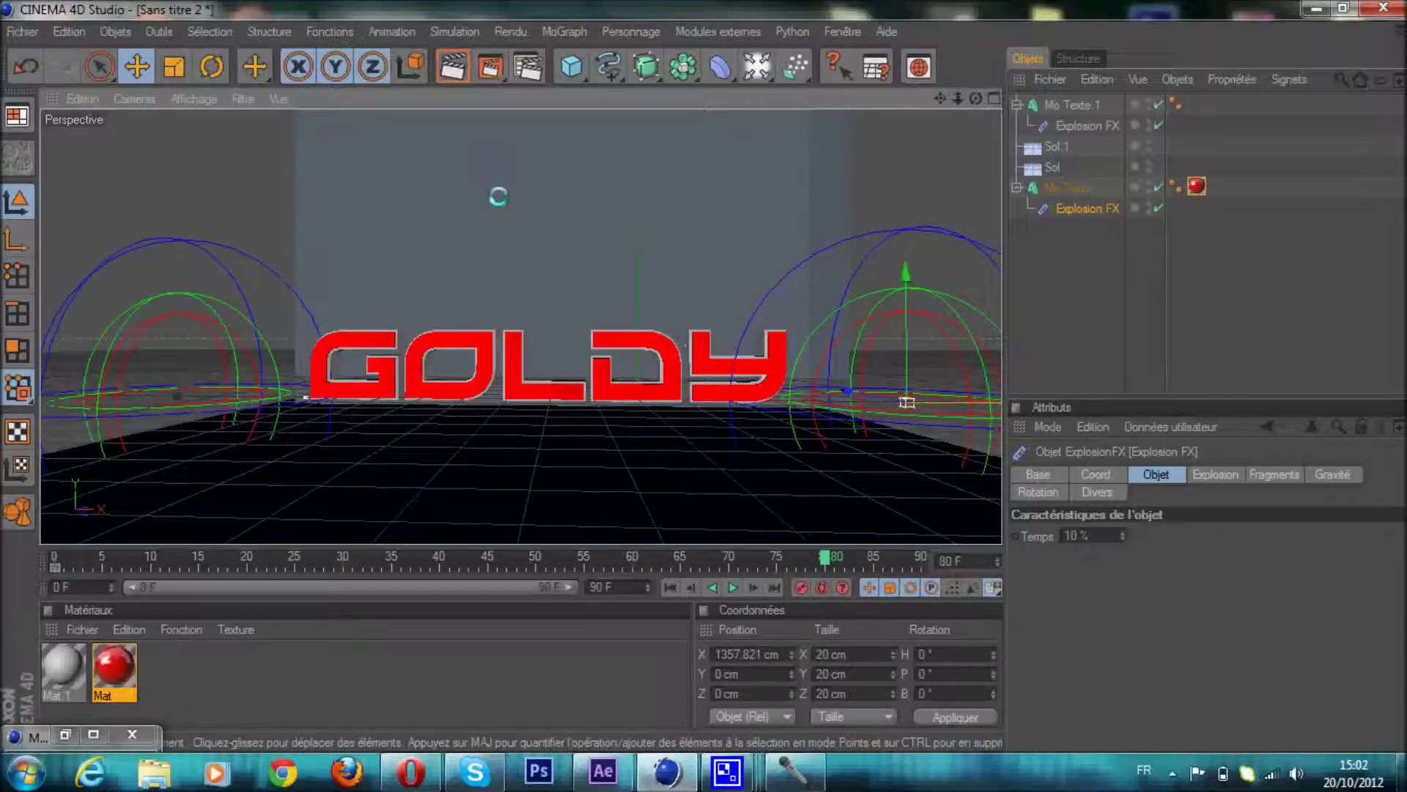
pyautogui.click(671, 588)
pyautogui.click(725, 588)
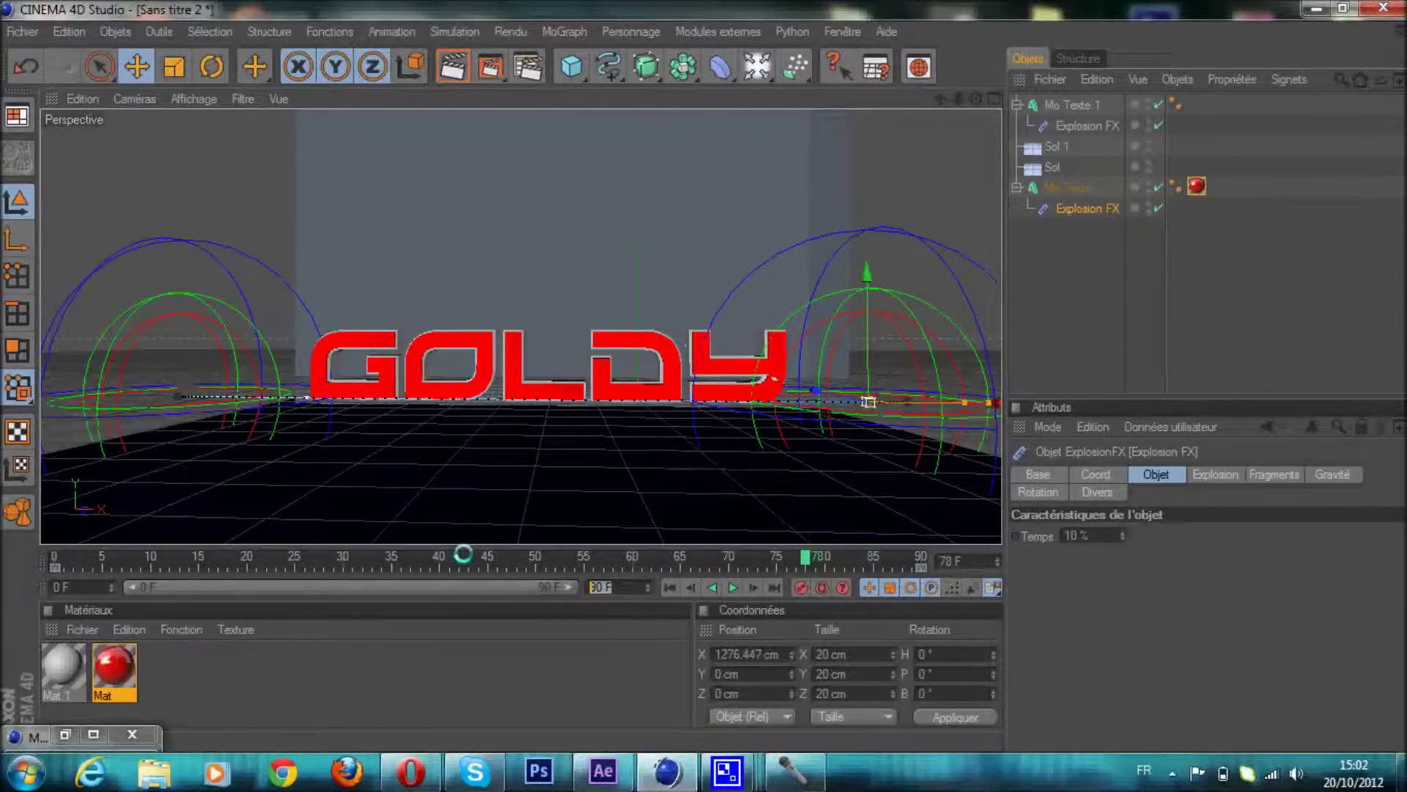
# Set the animation's end to 200 F, extend the preview range to match, and go to frame 116
pyautogui.press('Return')
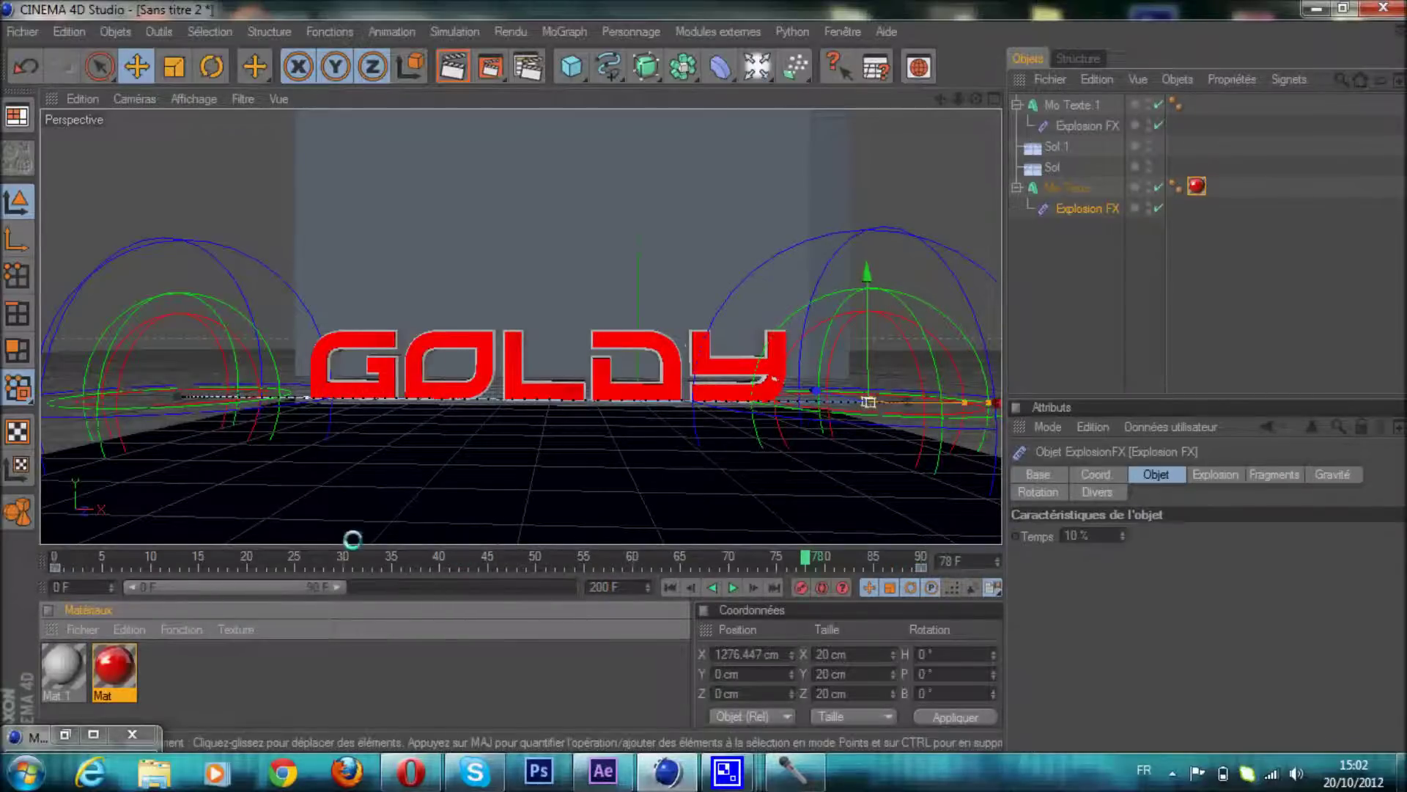
pyautogui.moveTo(346, 590); pyautogui.dragTo(848, 620)
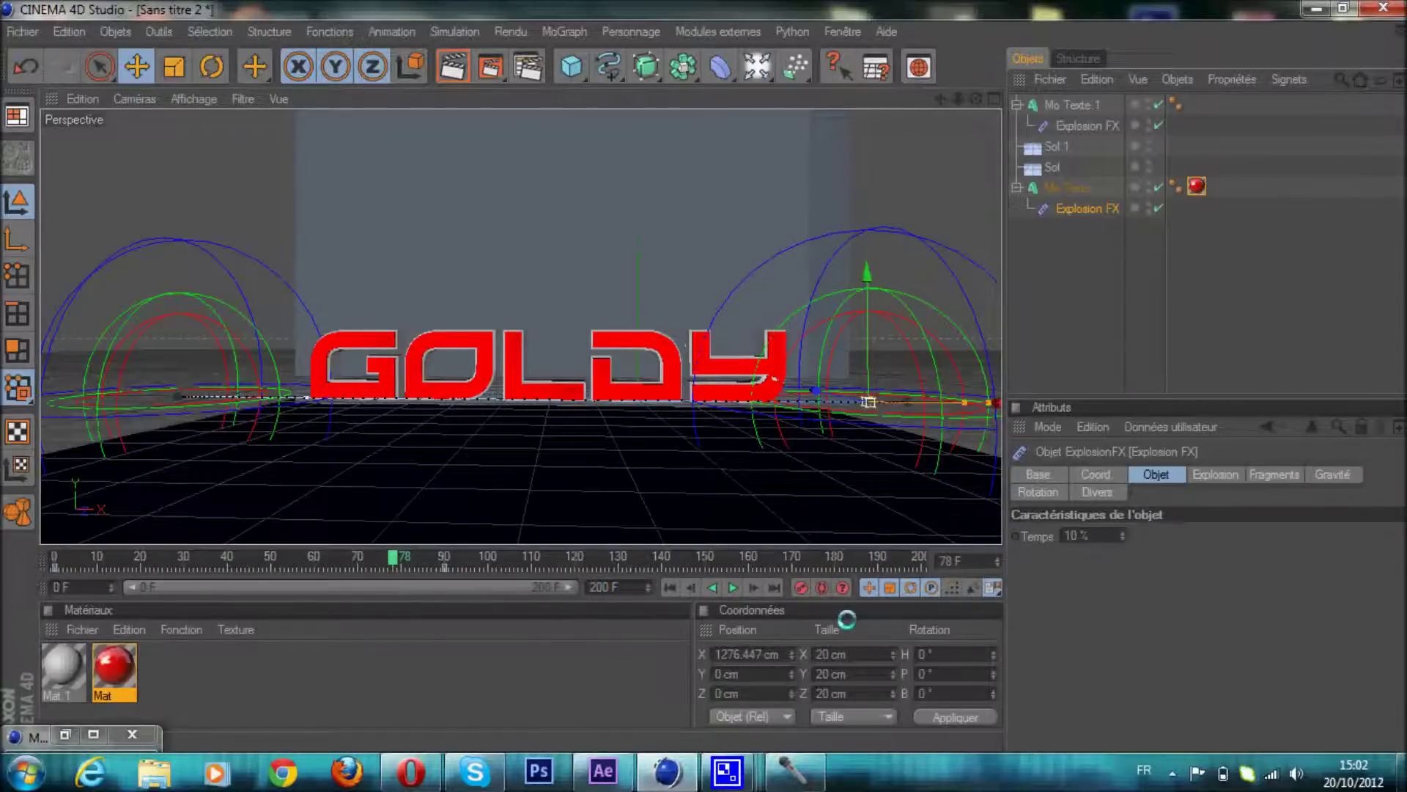
pyautogui.moveTo(388, 563); pyautogui.dragTo(455, 560)
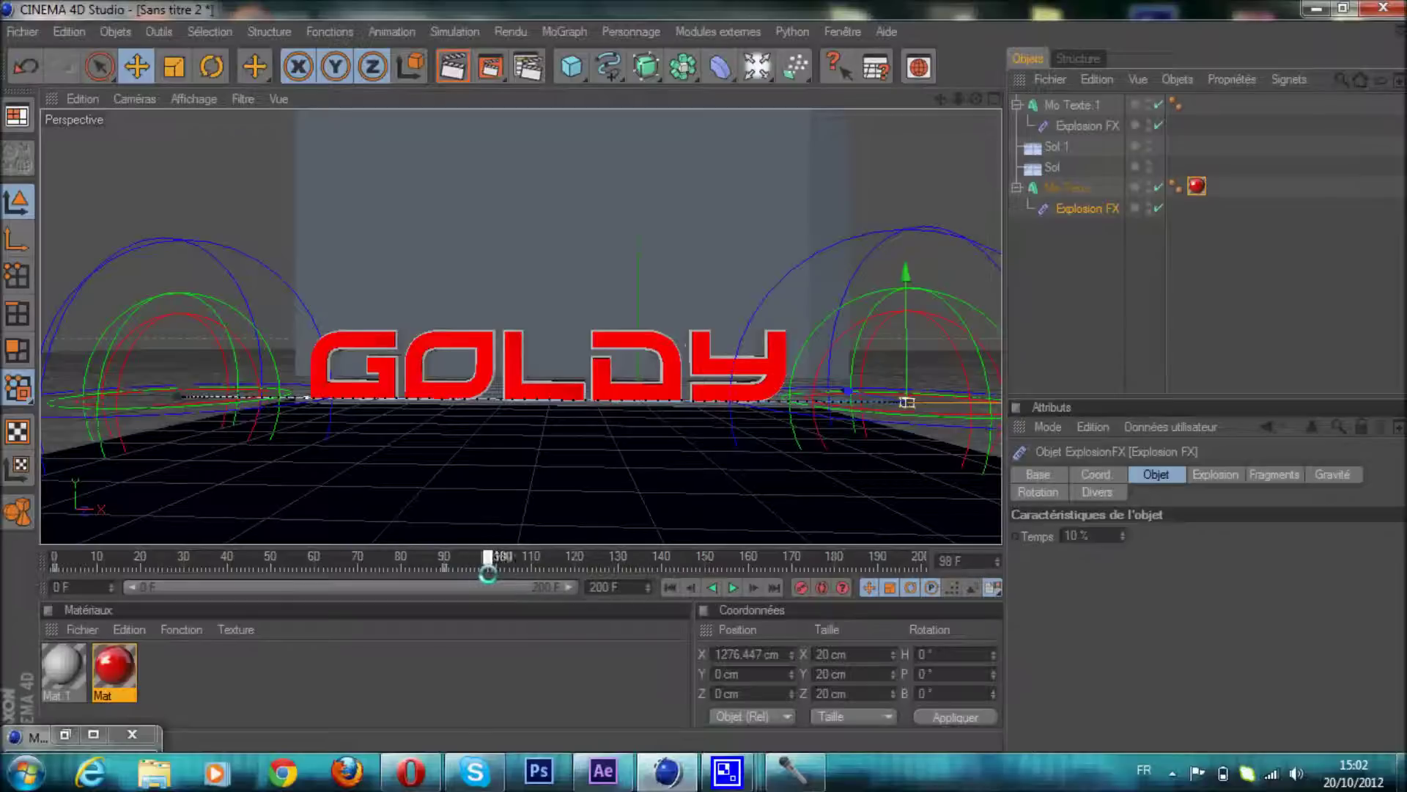
pyautogui.moveTo(557, 569); pyautogui.dragTo(557, 568)
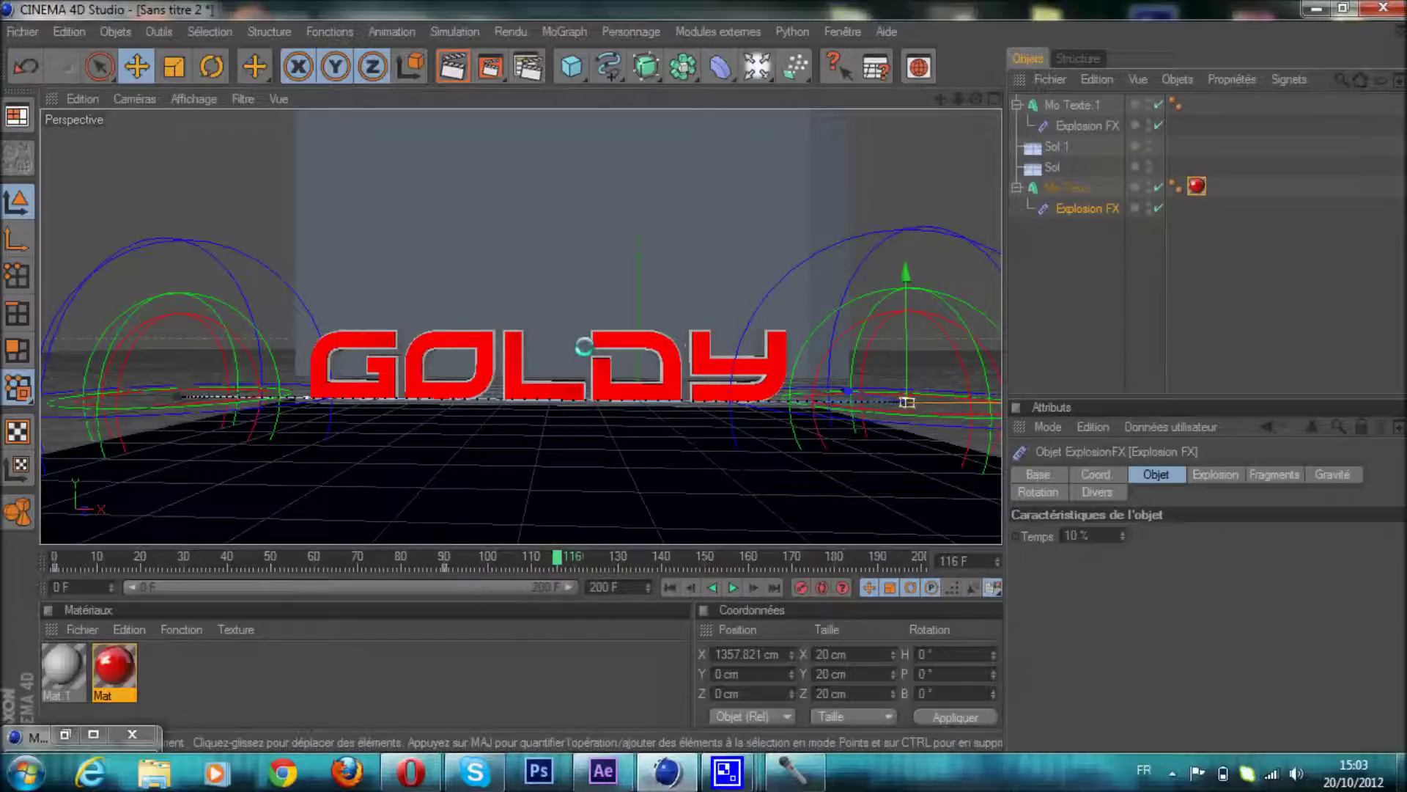
# Add a third Mo Texte object and place it in front of GOLDY at about X -258, Z -294 cm
pyautogui.click(568, 32)
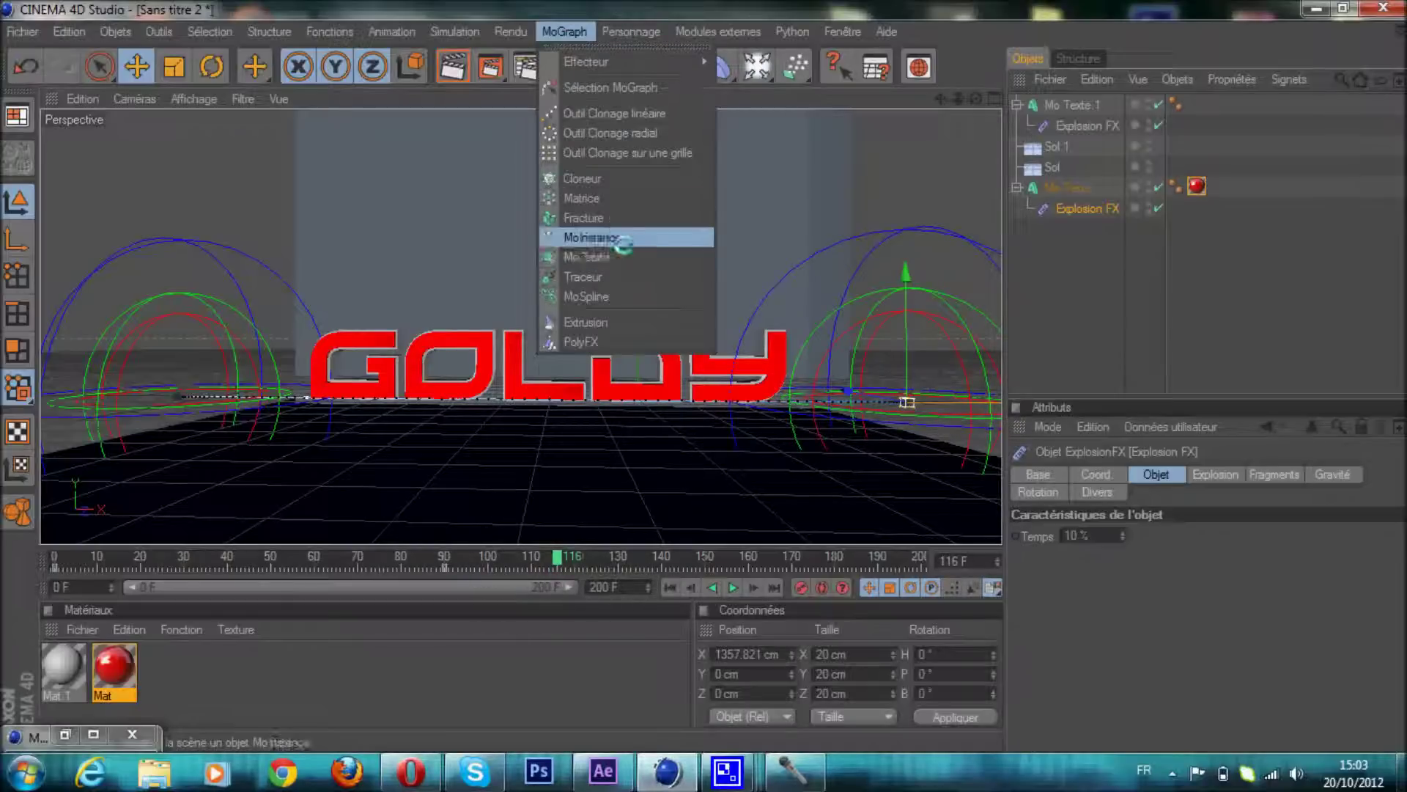
pyautogui.click(623, 254)
pyautogui.moveTo(772, 385); pyautogui.dragTo(655, 400)
pyautogui.moveTo(975, 98); pyautogui.dragTo(506, 399)
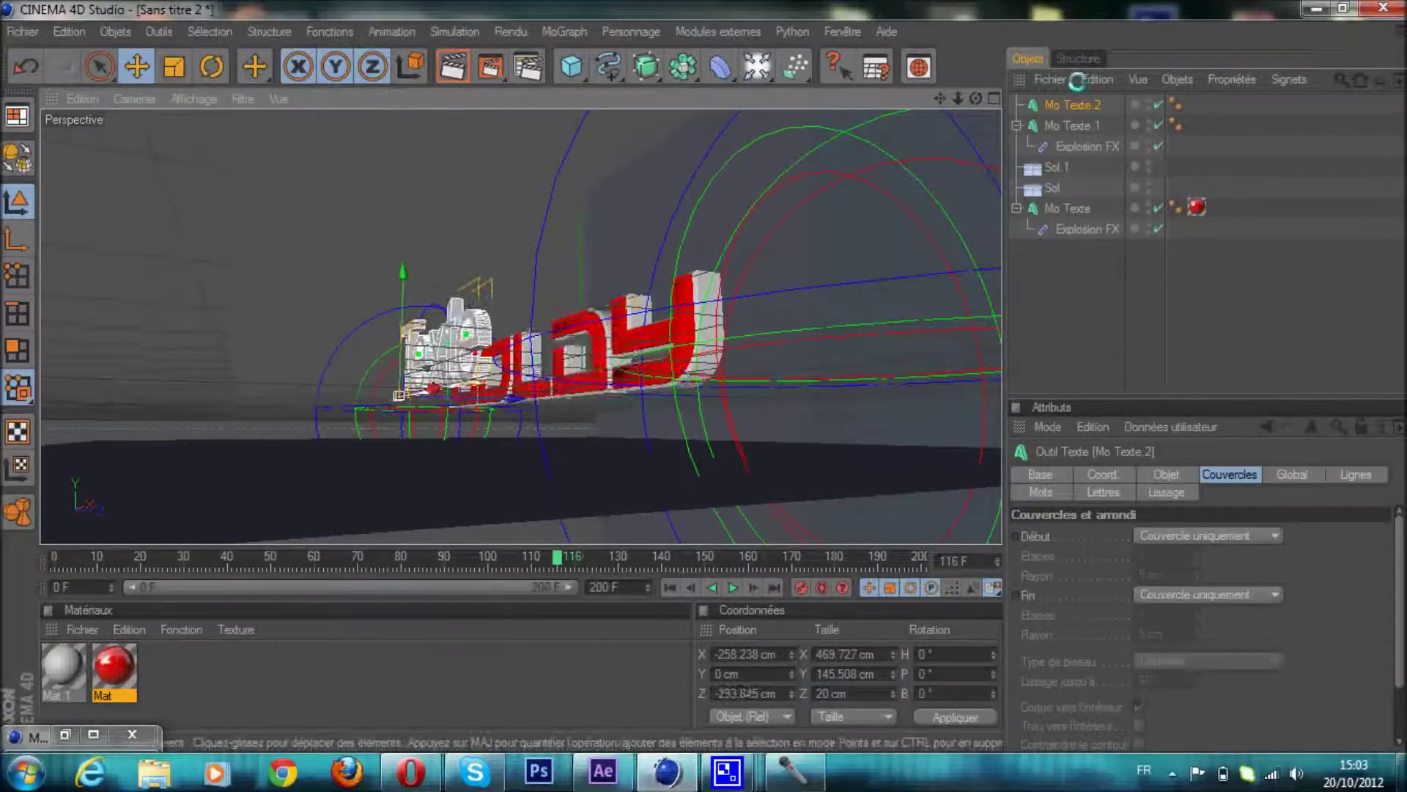
pyautogui.moveTo(975, 98); pyautogui.dragTo(901, 101)
# Set the new text to "design" with a depth of 34 and the Xirod font
pyautogui.click(1168, 473)
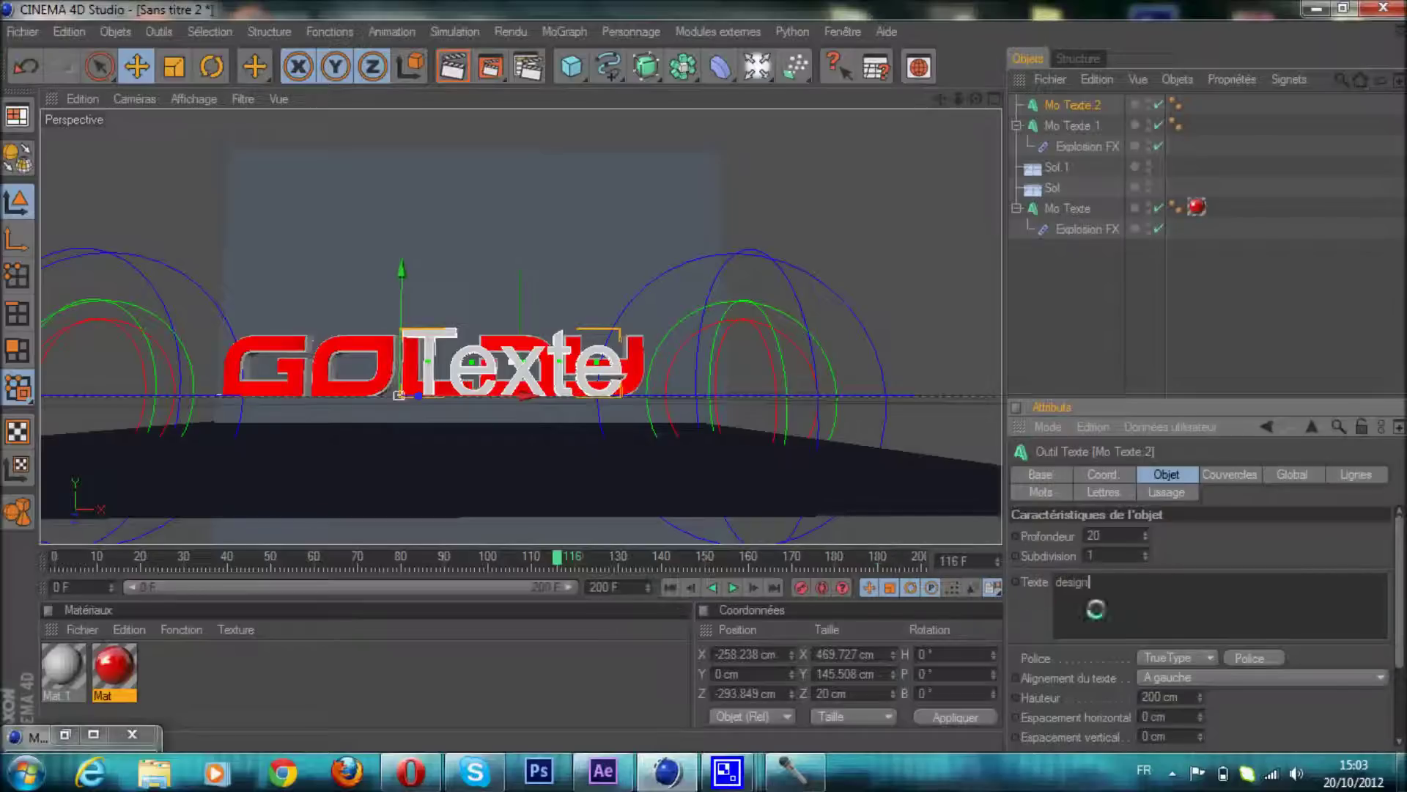
pyautogui.click(1144, 531)
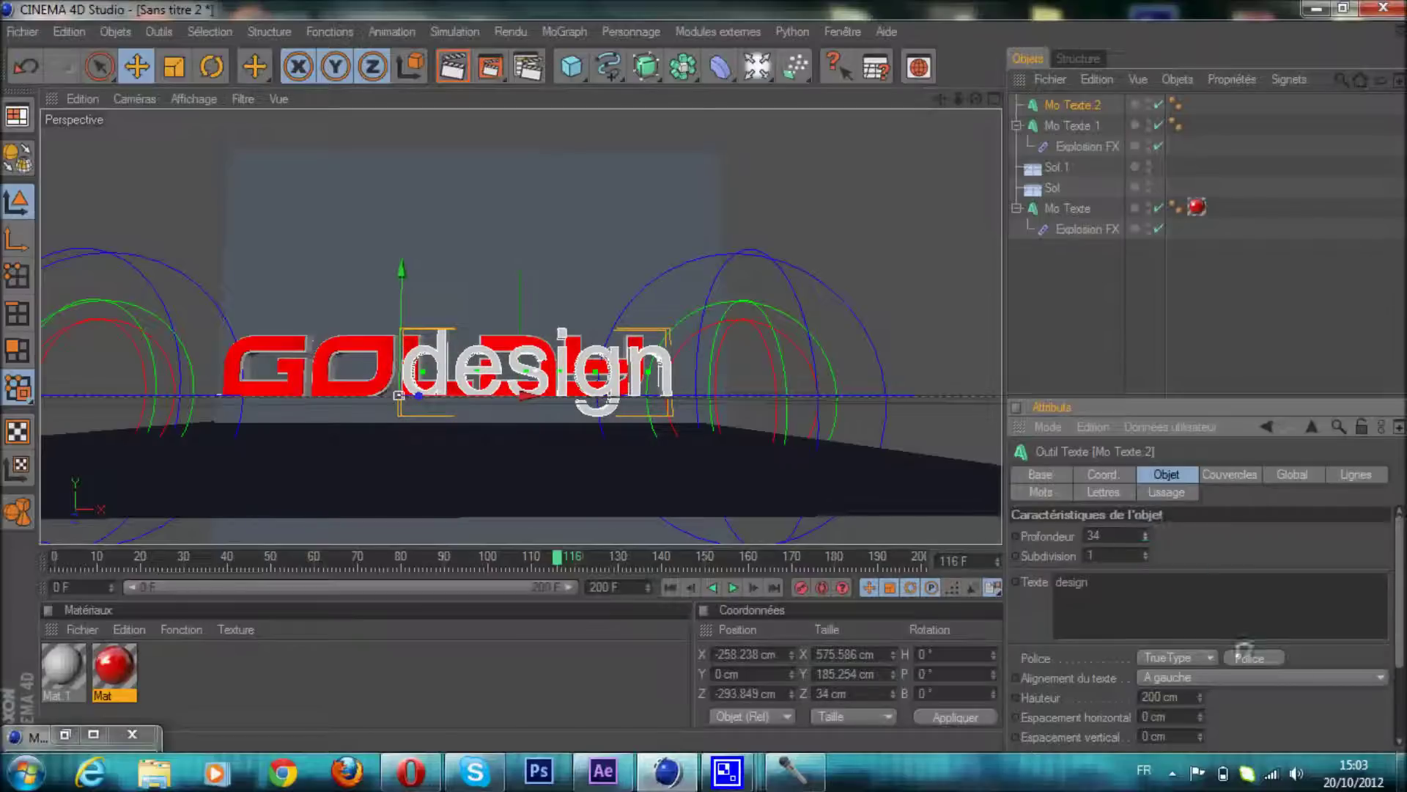
pyautogui.click(1246, 657)
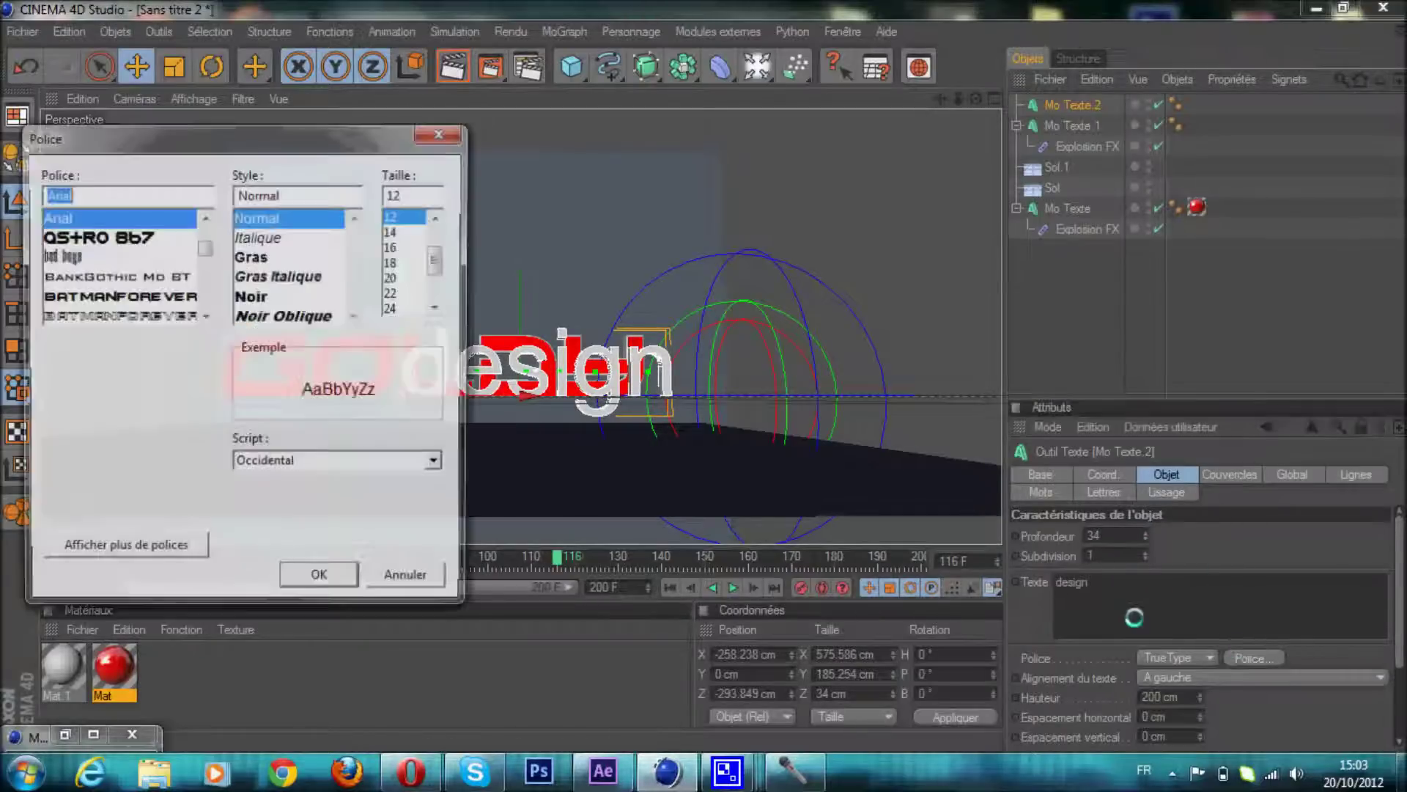
pyautogui.moveTo(205, 247); pyautogui.dragTo(192, 345)
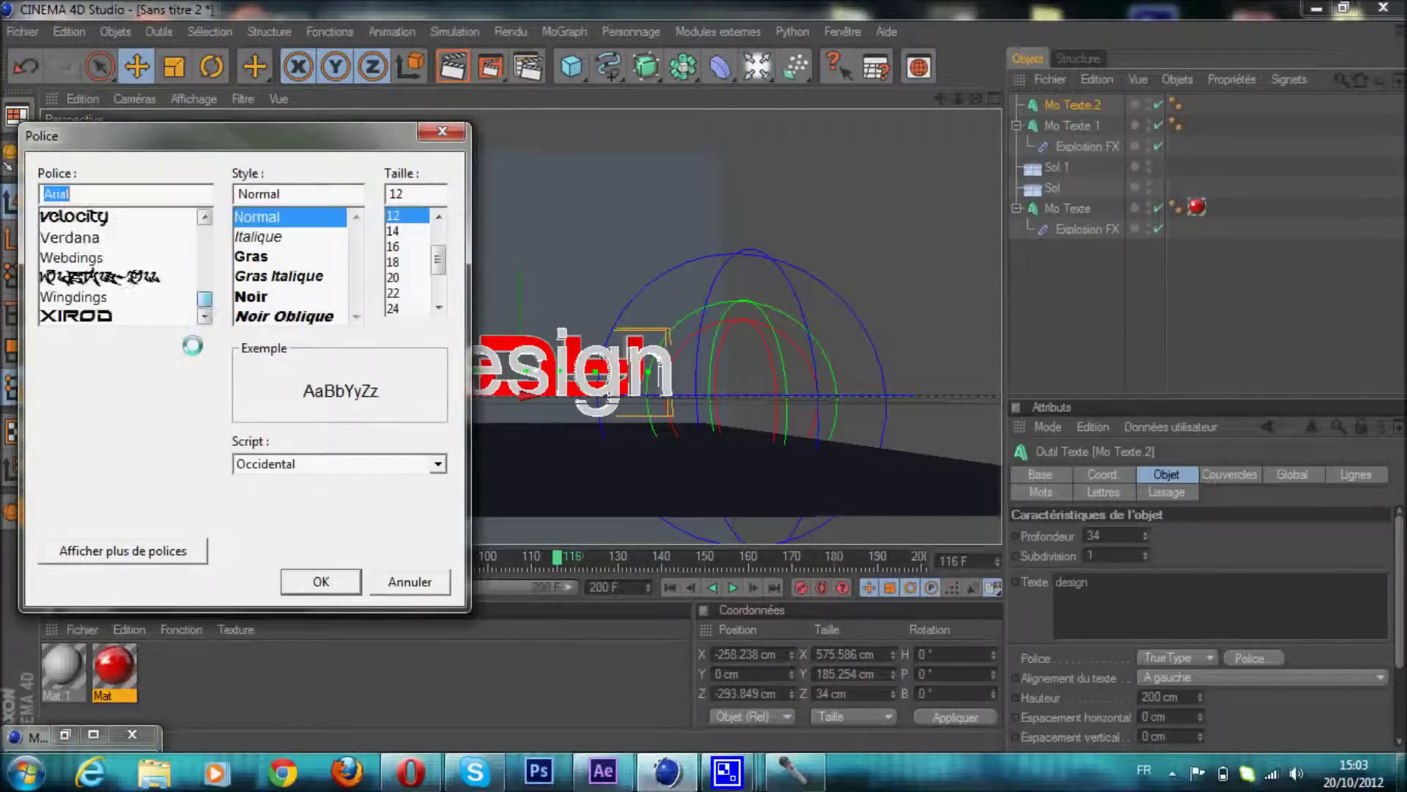
pyautogui.click(73, 315)
pyautogui.click(312, 582)
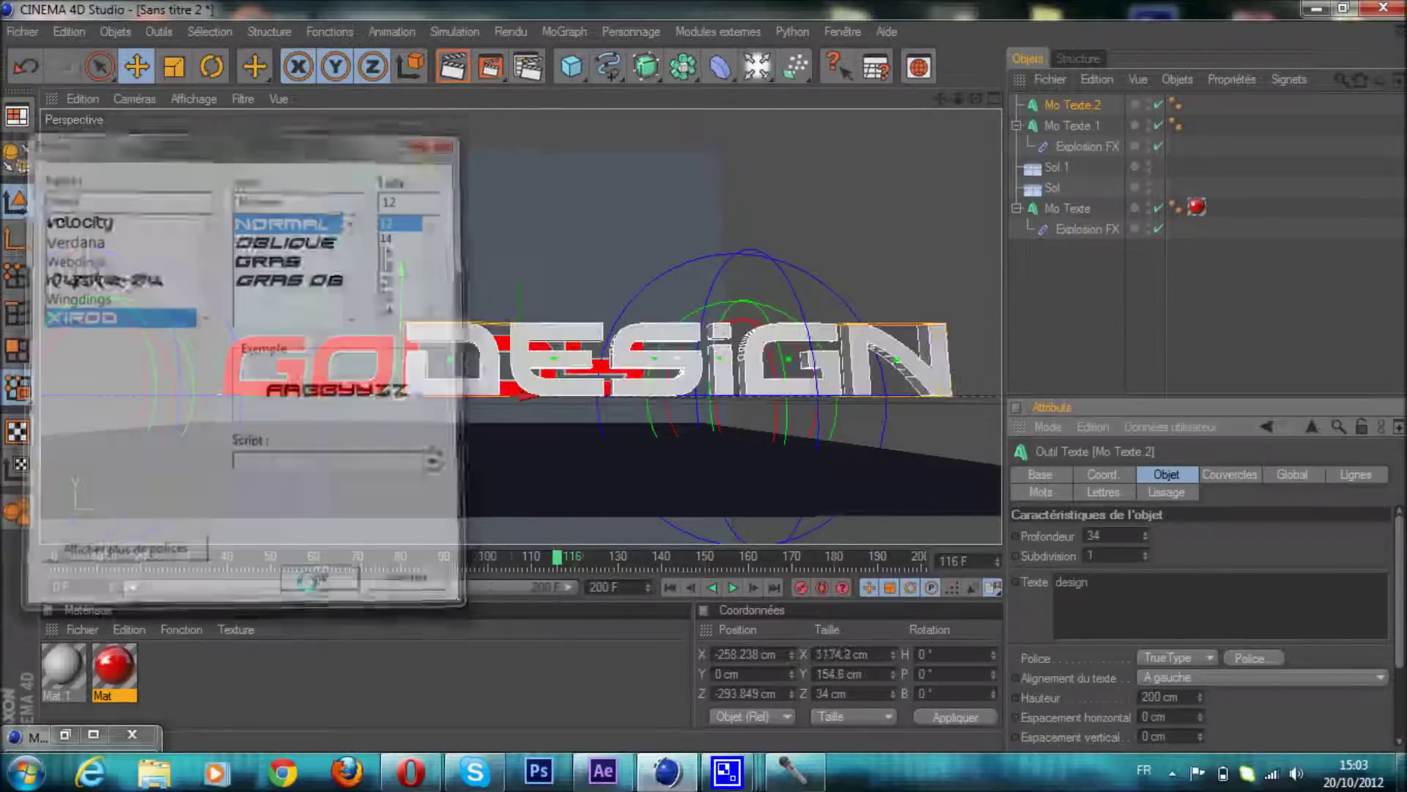
# Set the "design" text's height to 86 cm and move it above GOLDY to about X -306, Y 390 cm
pyautogui.moveTo(1201, 697); pyautogui.dragTo(1200, 697)
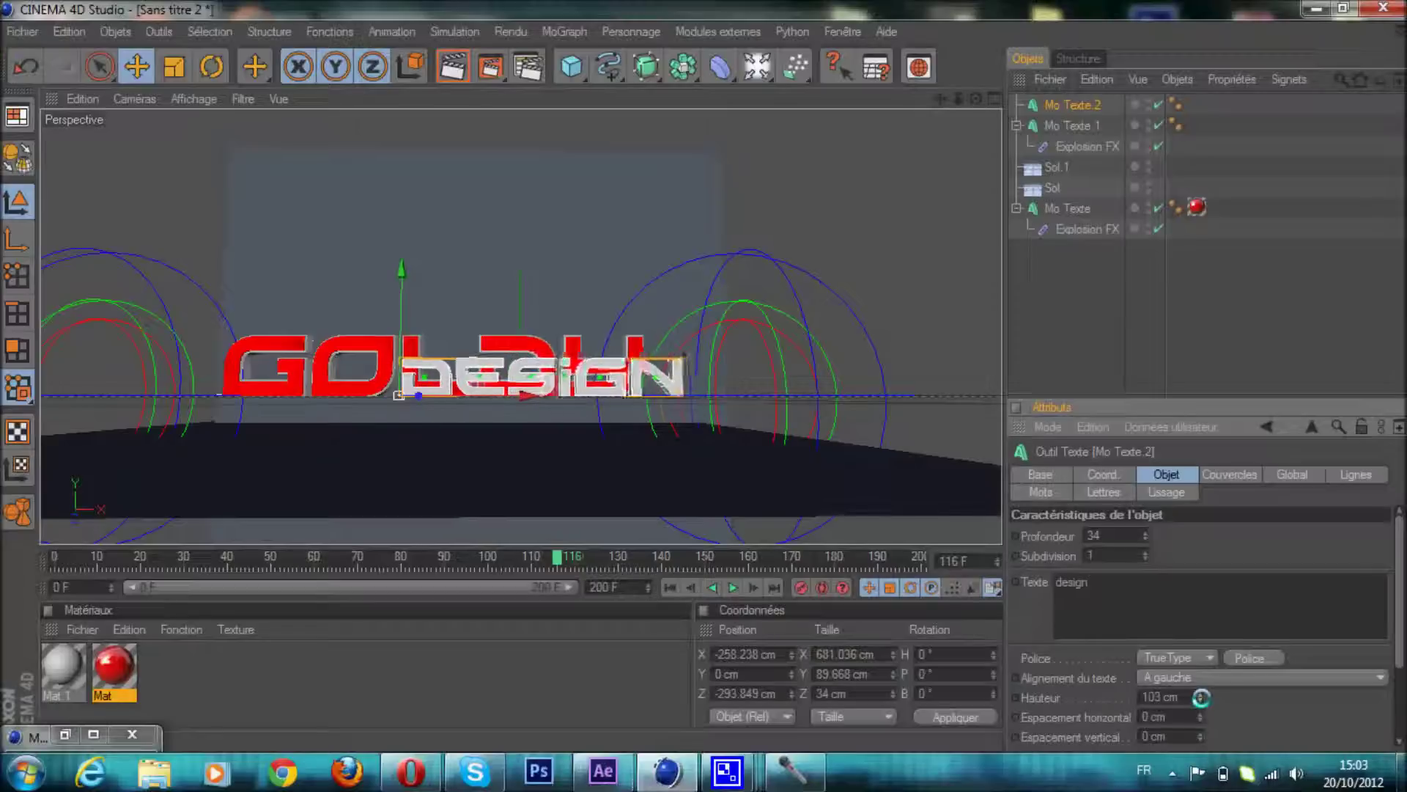
pyautogui.moveTo(1201, 697); pyautogui.dragTo(1201, 697)
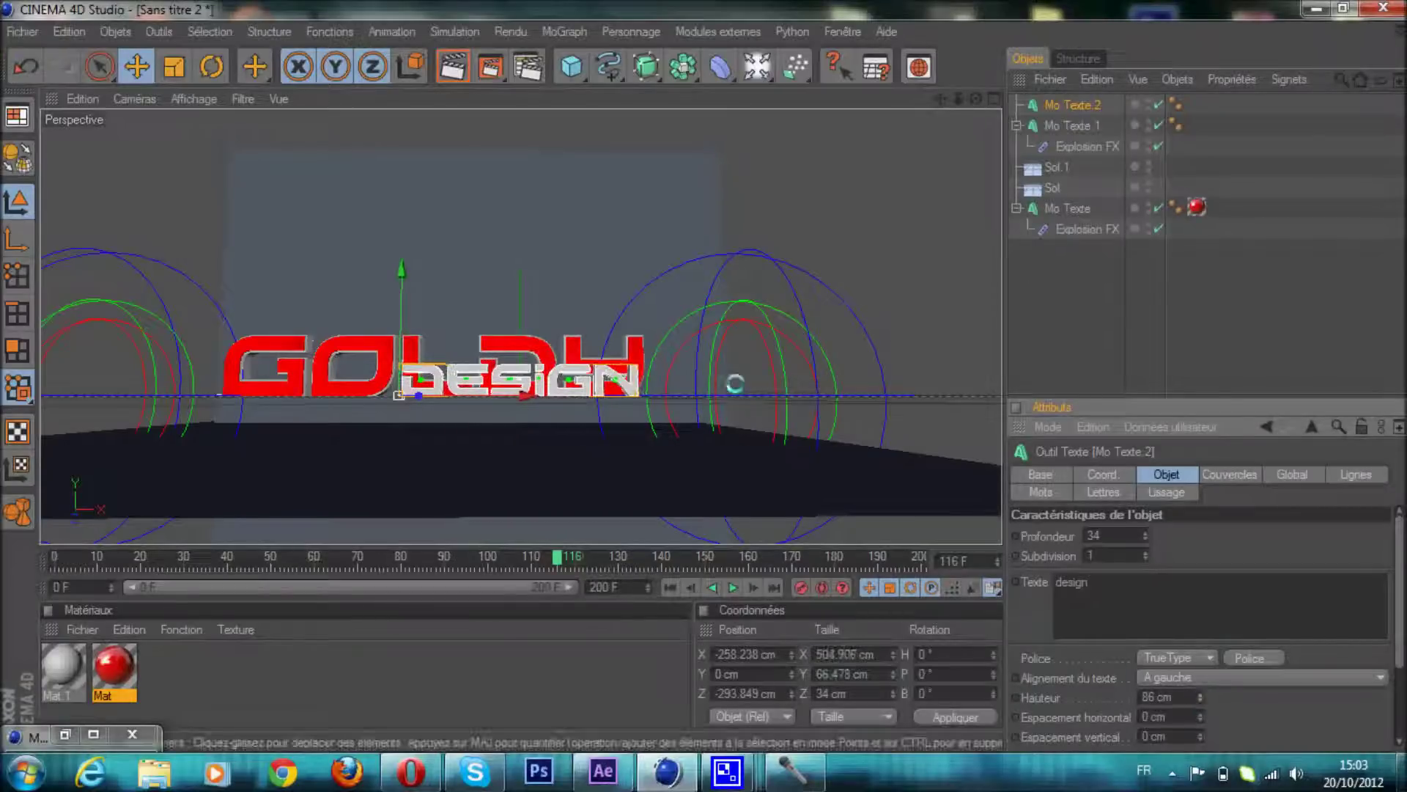
pyautogui.keyDown('alt'); pyautogui.moveTo(732, 383); pyautogui.dragTo(693, 367); pyautogui.keyUp('alt')
pyautogui.moveTo(398, 268); pyautogui.dragTo(392, 112)
pyautogui.moveTo(522, 203); pyautogui.dragTo(510, 202)
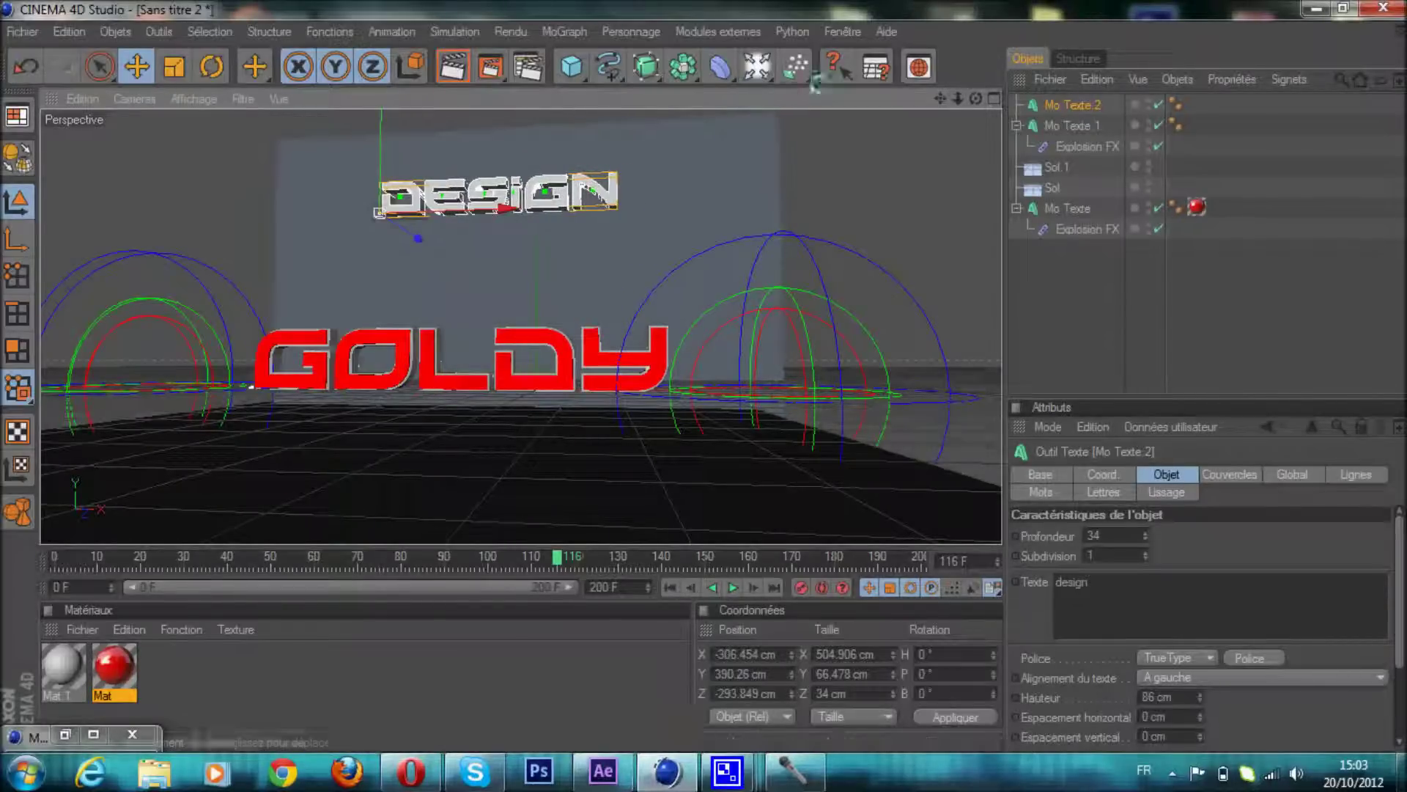
# Go back to frame 3 and move the "design" text out beyond the left side of GOLDY to about X -1702 cm
pyautogui.moveTo(975, 103); pyautogui.dragTo(950, 98)
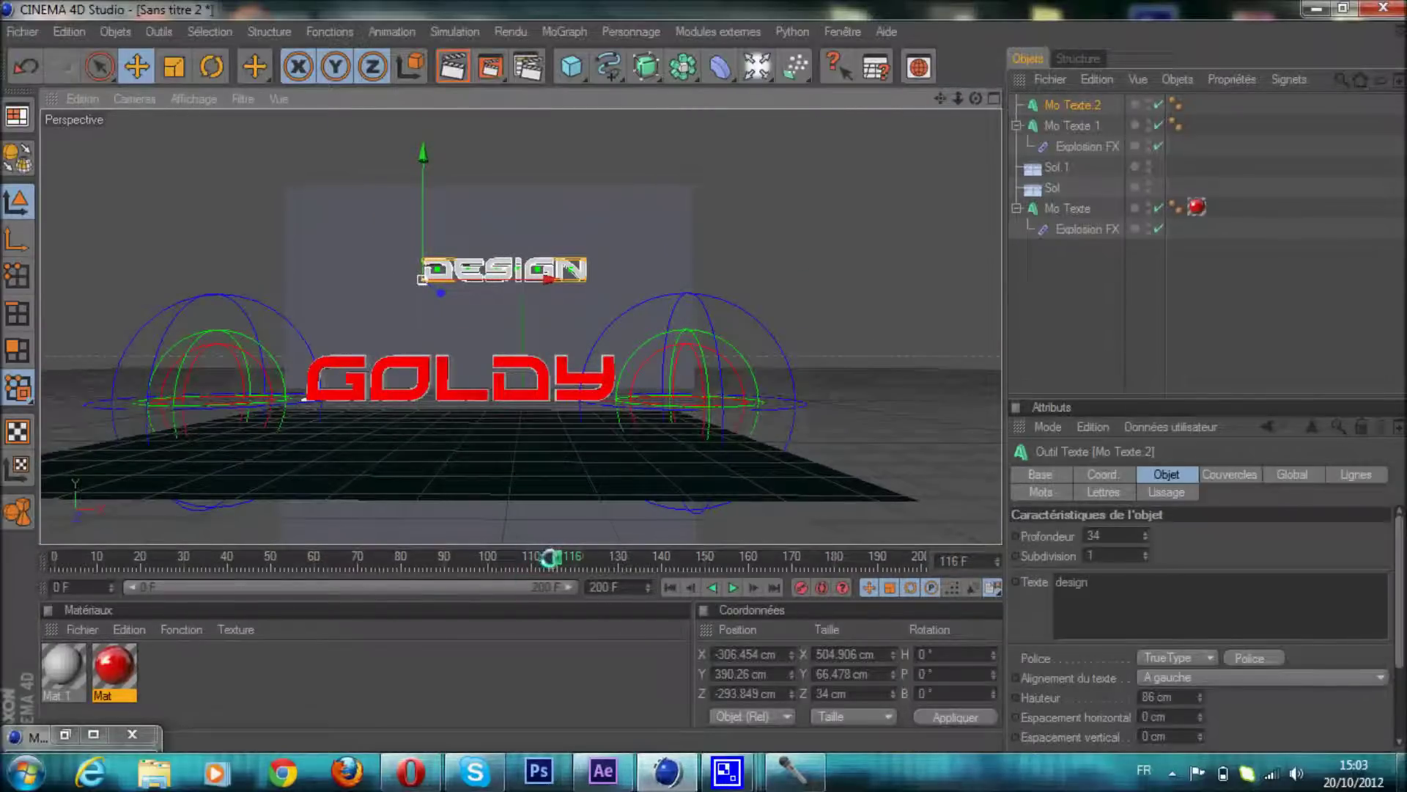
pyautogui.moveTo(549, 558); pyautogui.dragTo(471, 554)
pyautogui.moveTo(337, 547); pyautogui.dragTo(67, 556)
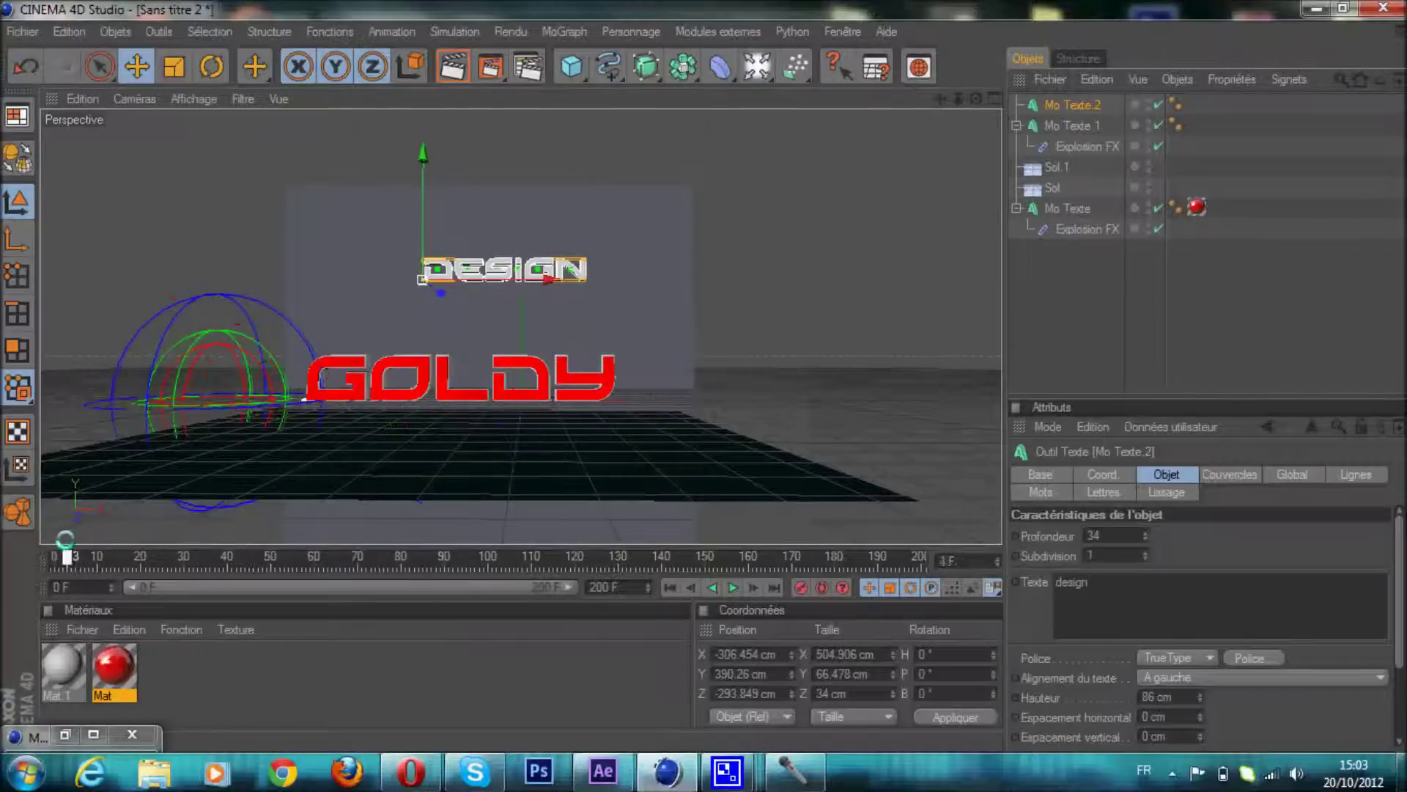
pyautogui.moveTo(422, 278); pyautogui.dragTo(88, 278)
pyautogui.moveTo(704, 375); pyautogui.dragTo(692, 376)
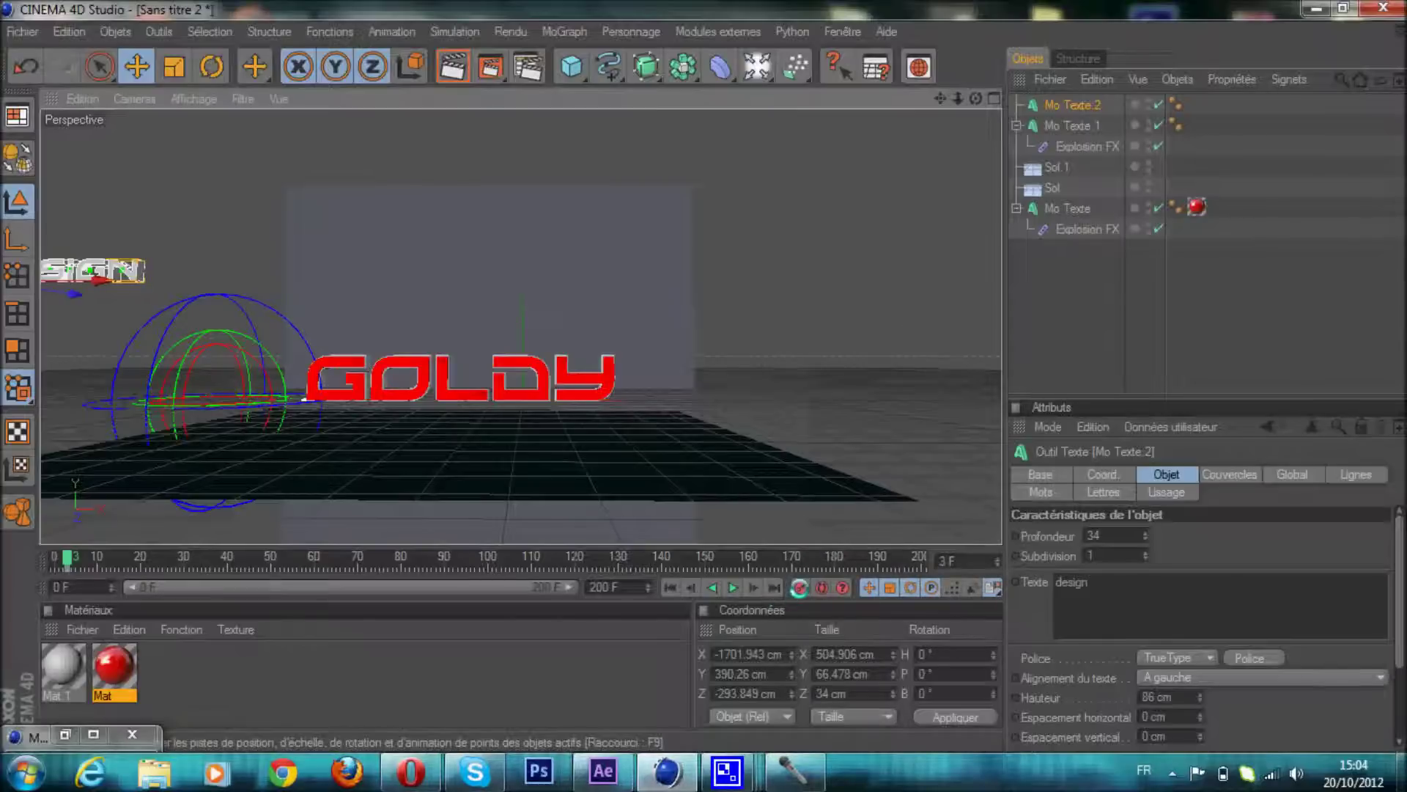
# Key the "design" text off-screen at frame 3 and above GOLDY at about X -336 cm at frame 160, and preview the animation
pyautogui.click(778, 587)
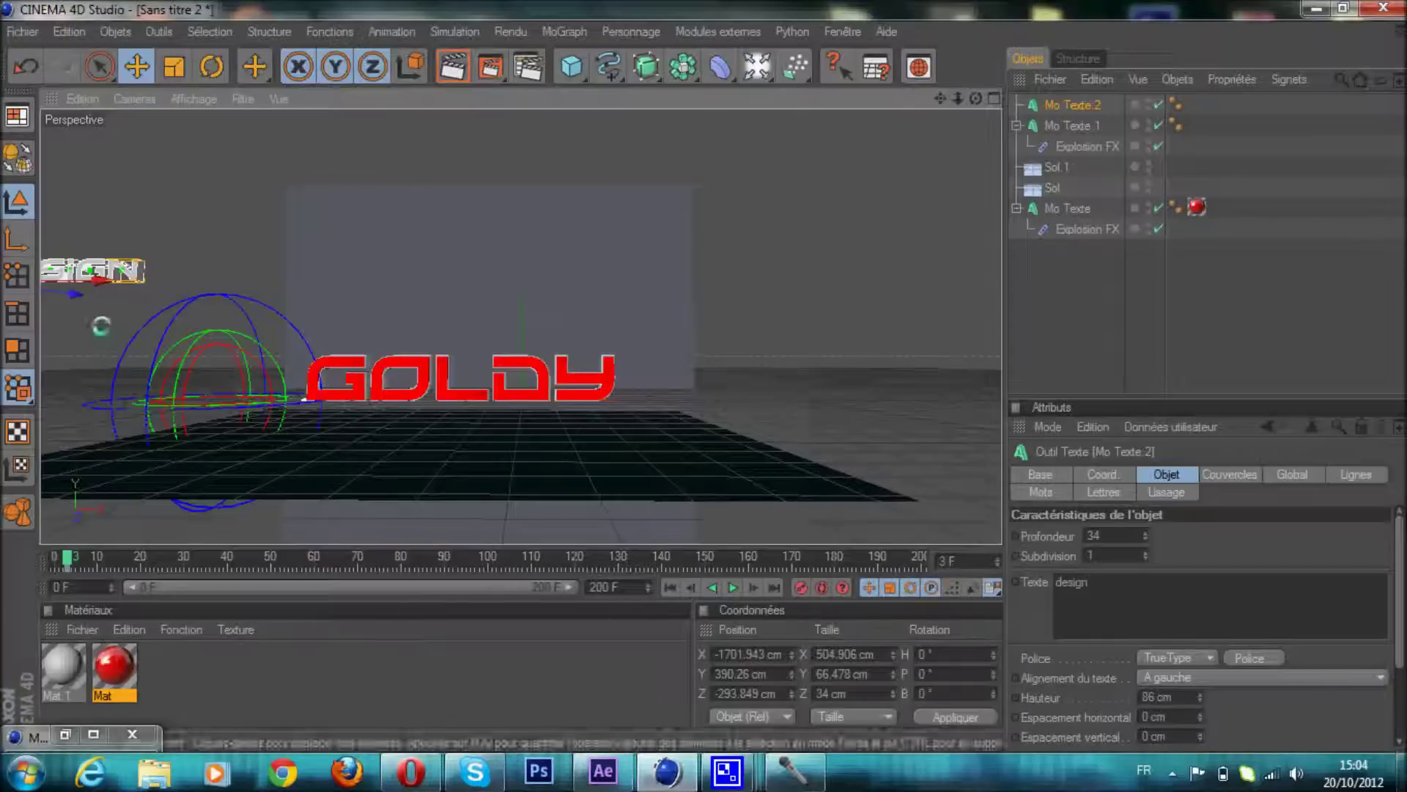
pyautogui.moveTo(92, 271); pyautogui.dragTo(352, 271)
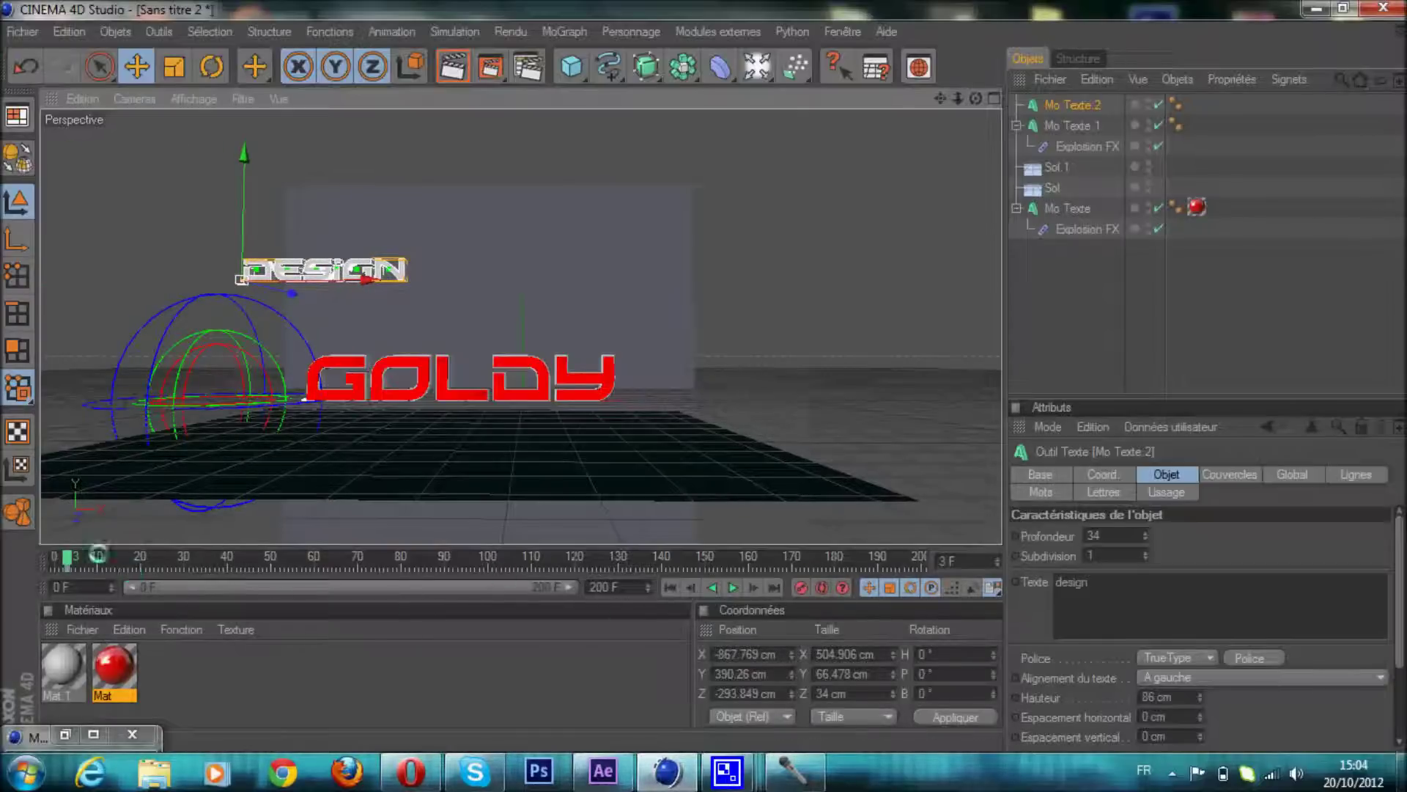
pyautogui.moveTo(66, 557); pyautogui.dragTo(538, 557)
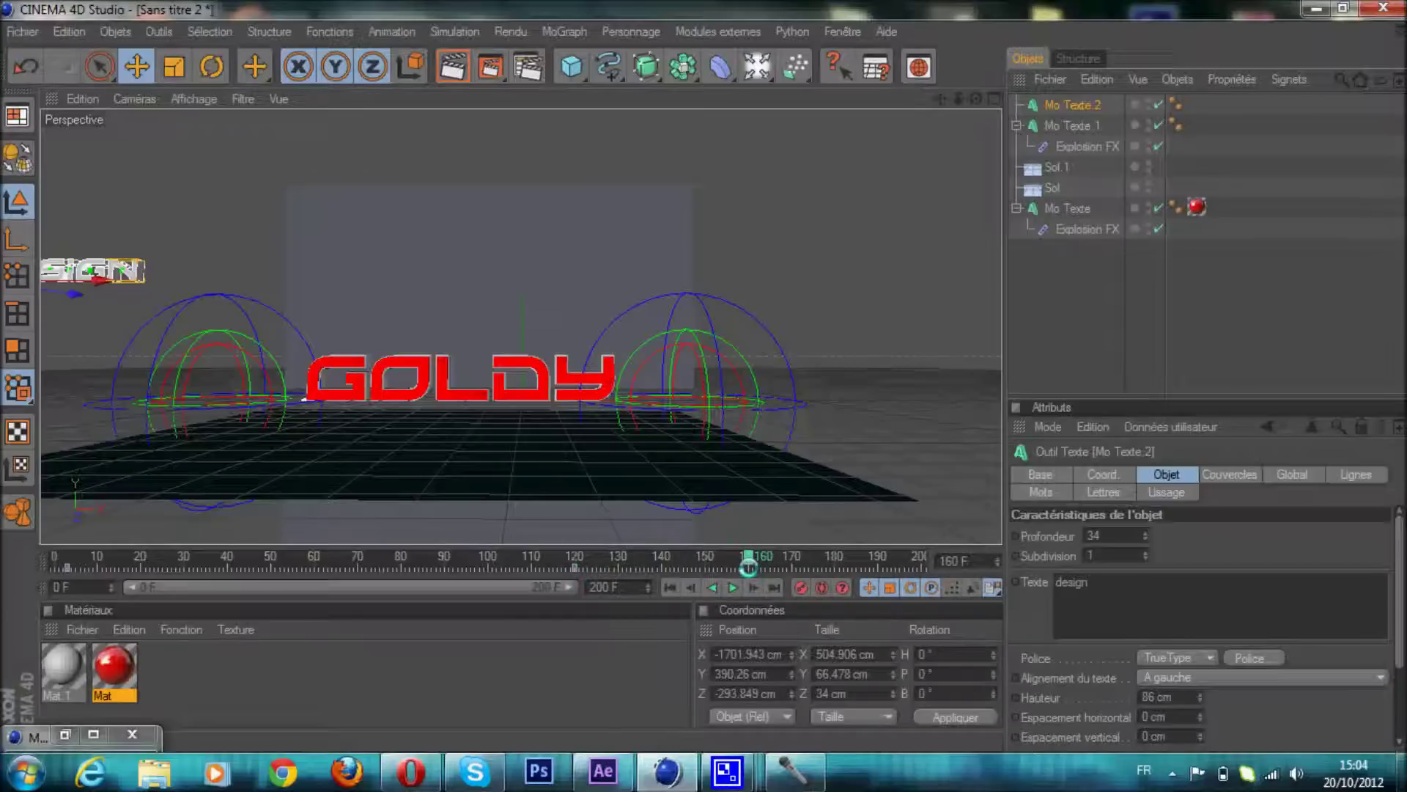
pyautogui.moveTo(410, 373); pyautogui.dragTo(704, 374)
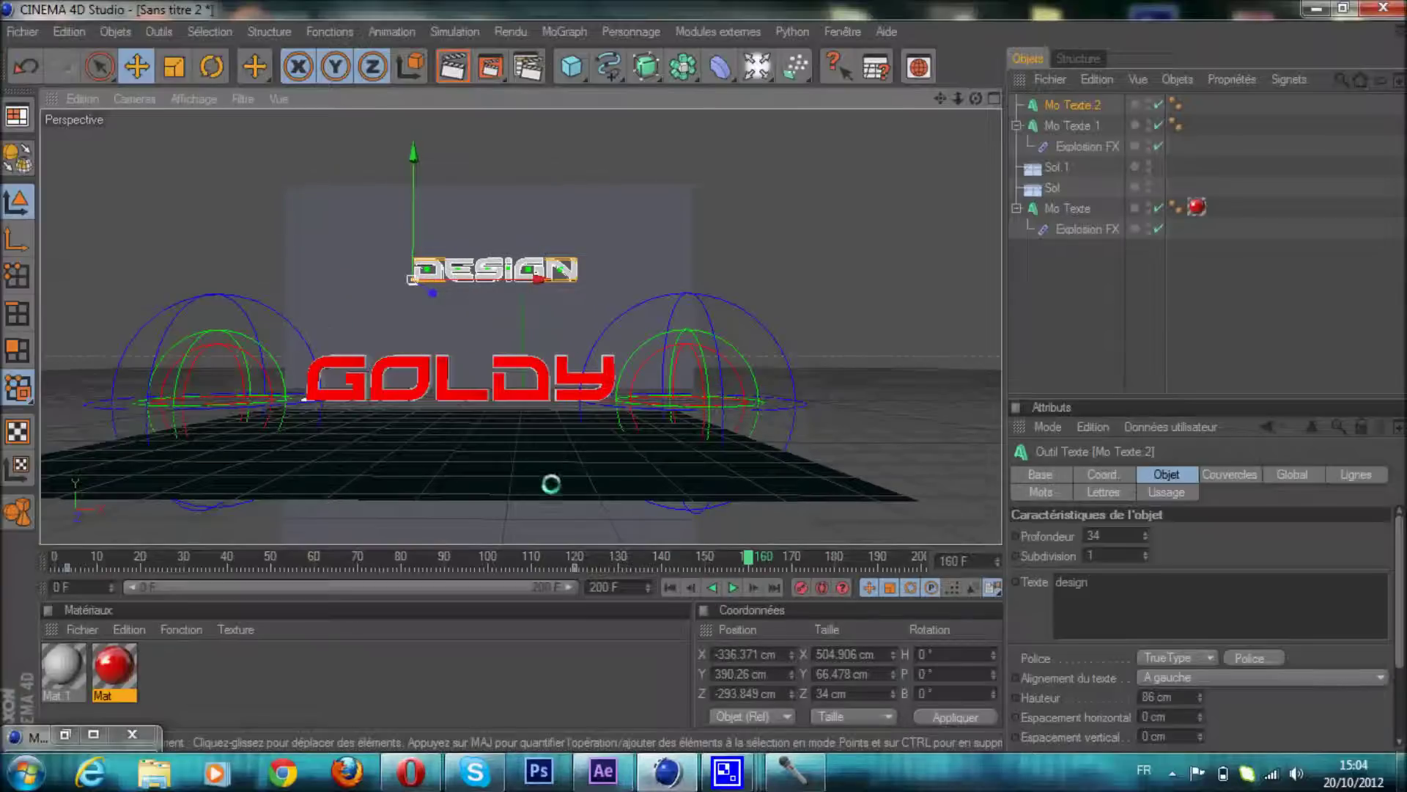
pyautogui.click(670, 587)
pyautogui.click(735, 586)
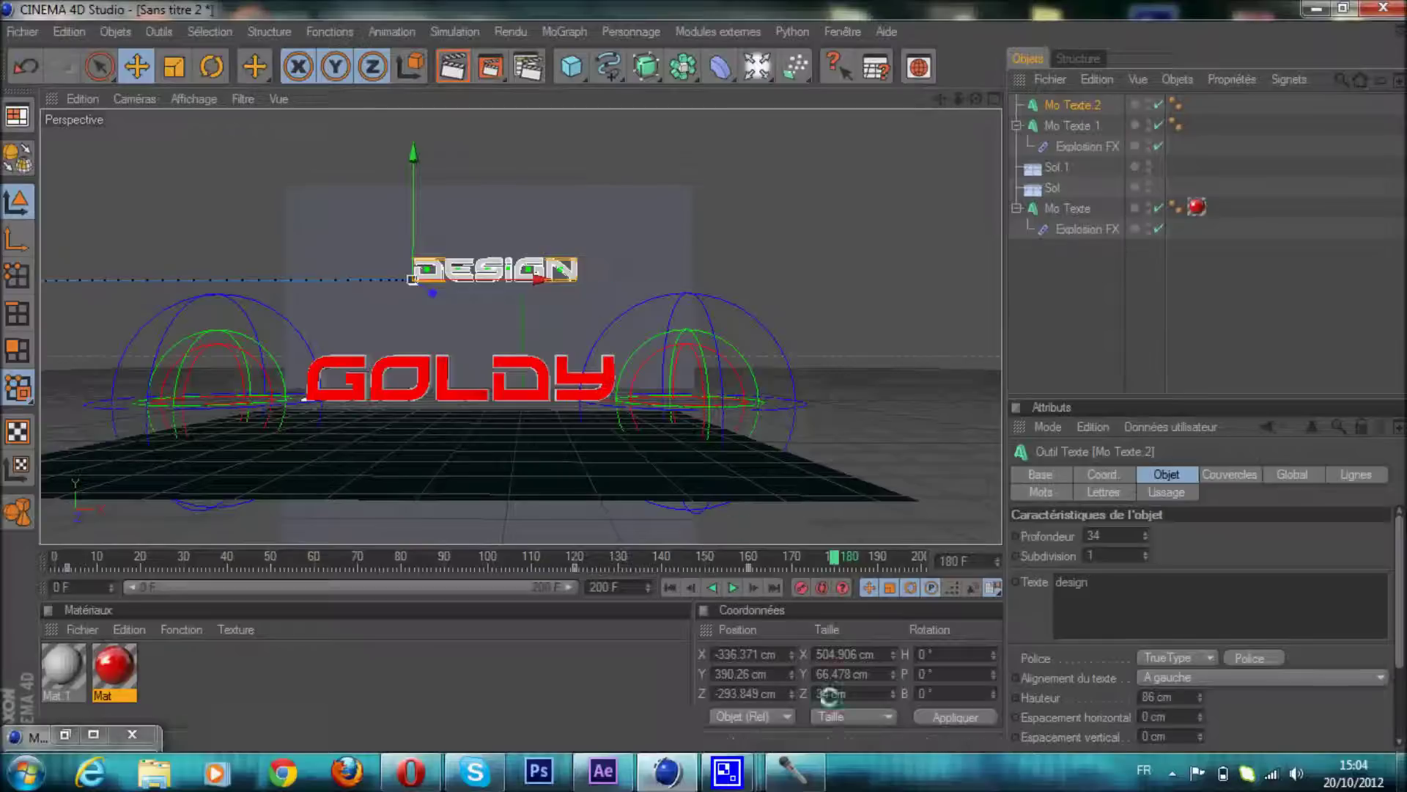
# At frame 200, move the "design" text back out to about X -1646 cm, record a key and play the animation
pyautogui.click(846, 557)
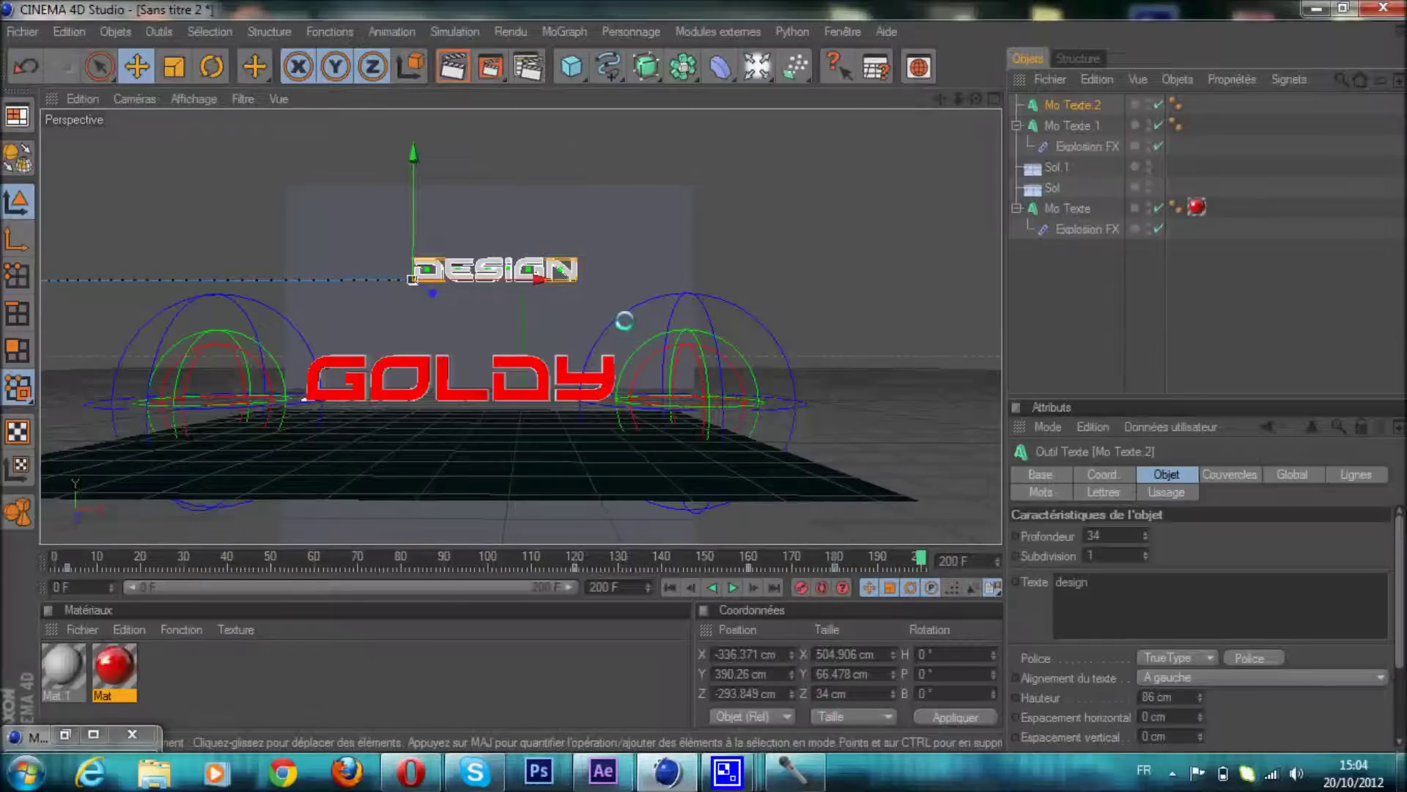
pyautogui.moveTo(413, 279); pyautogui.dragTo(534, 277)
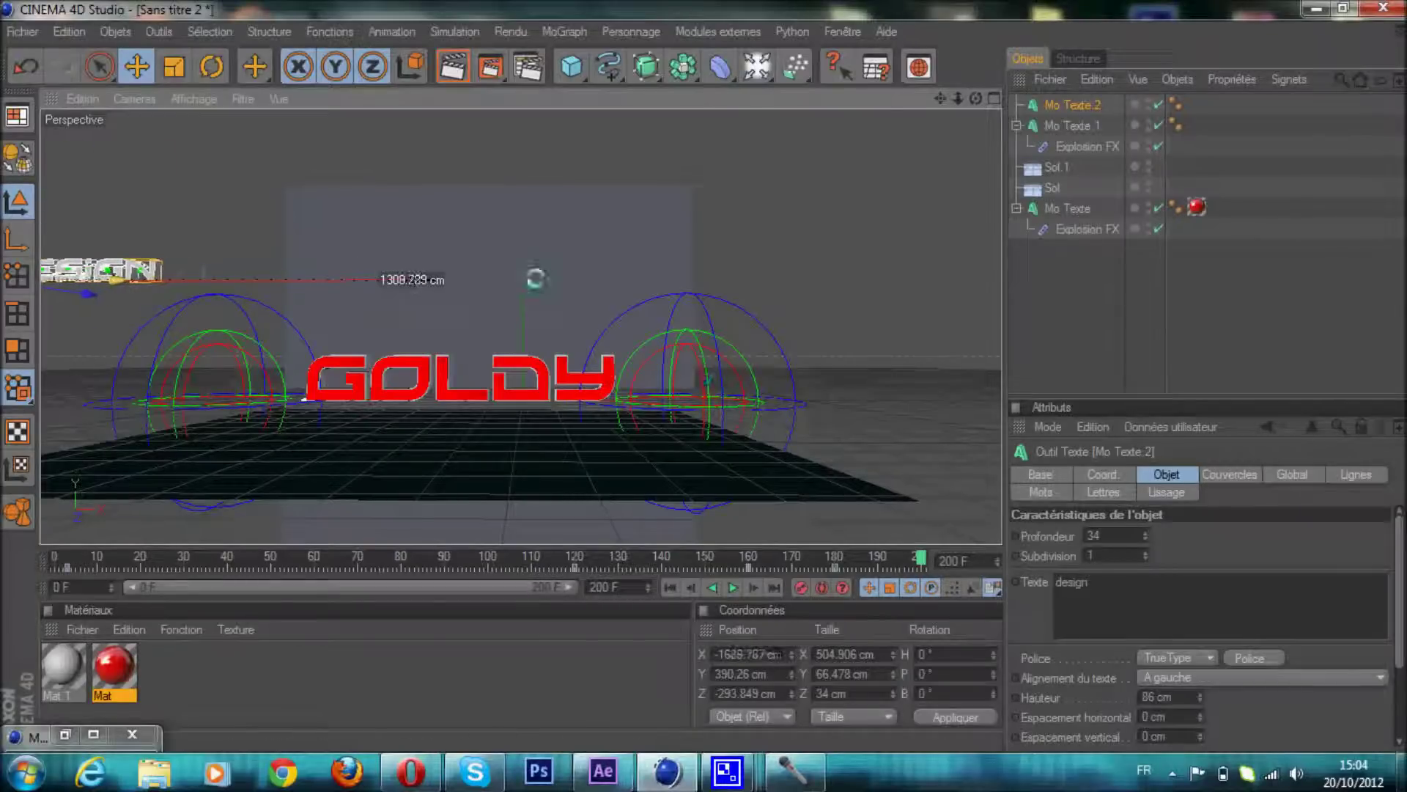
pyautogui.click(800, 586)
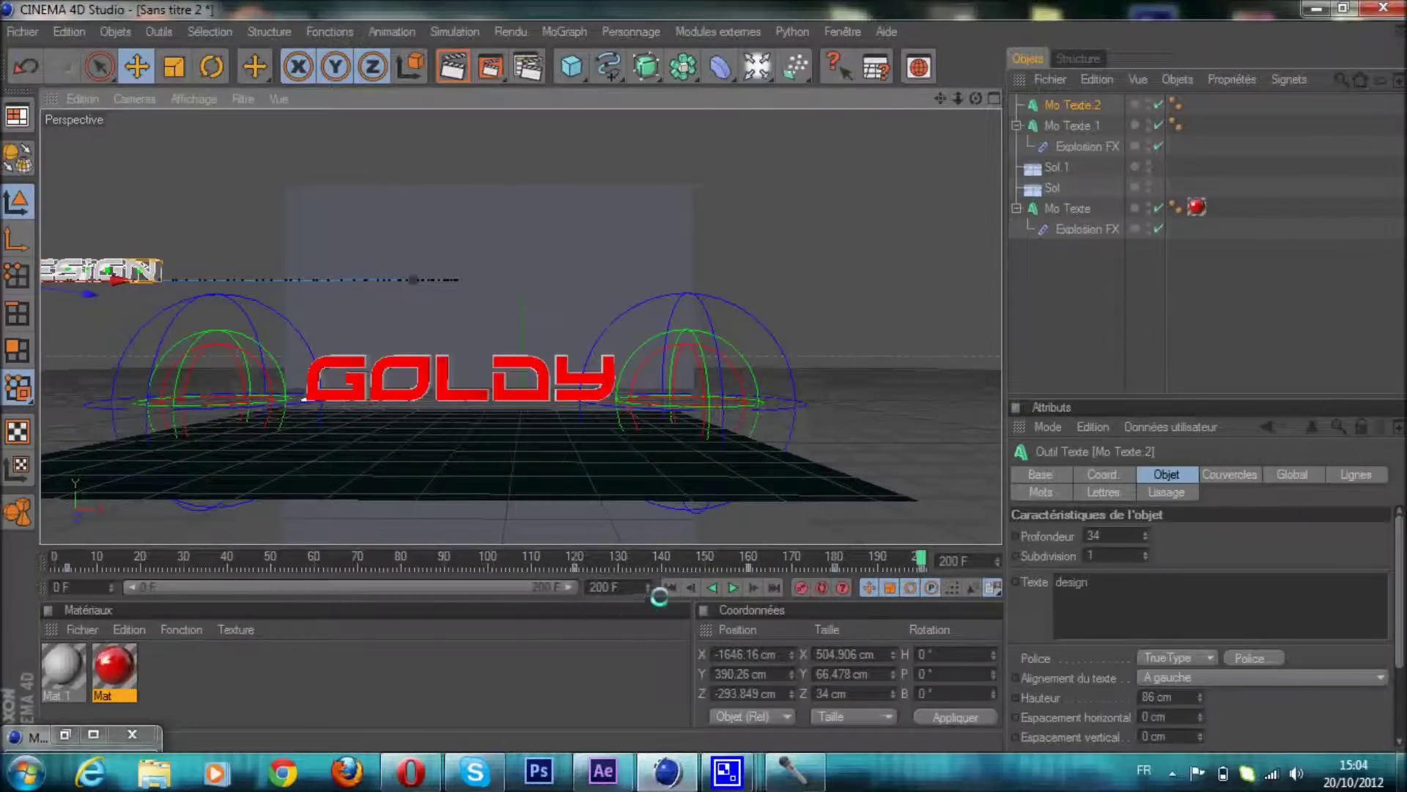
pyautogui.click(730, 587)
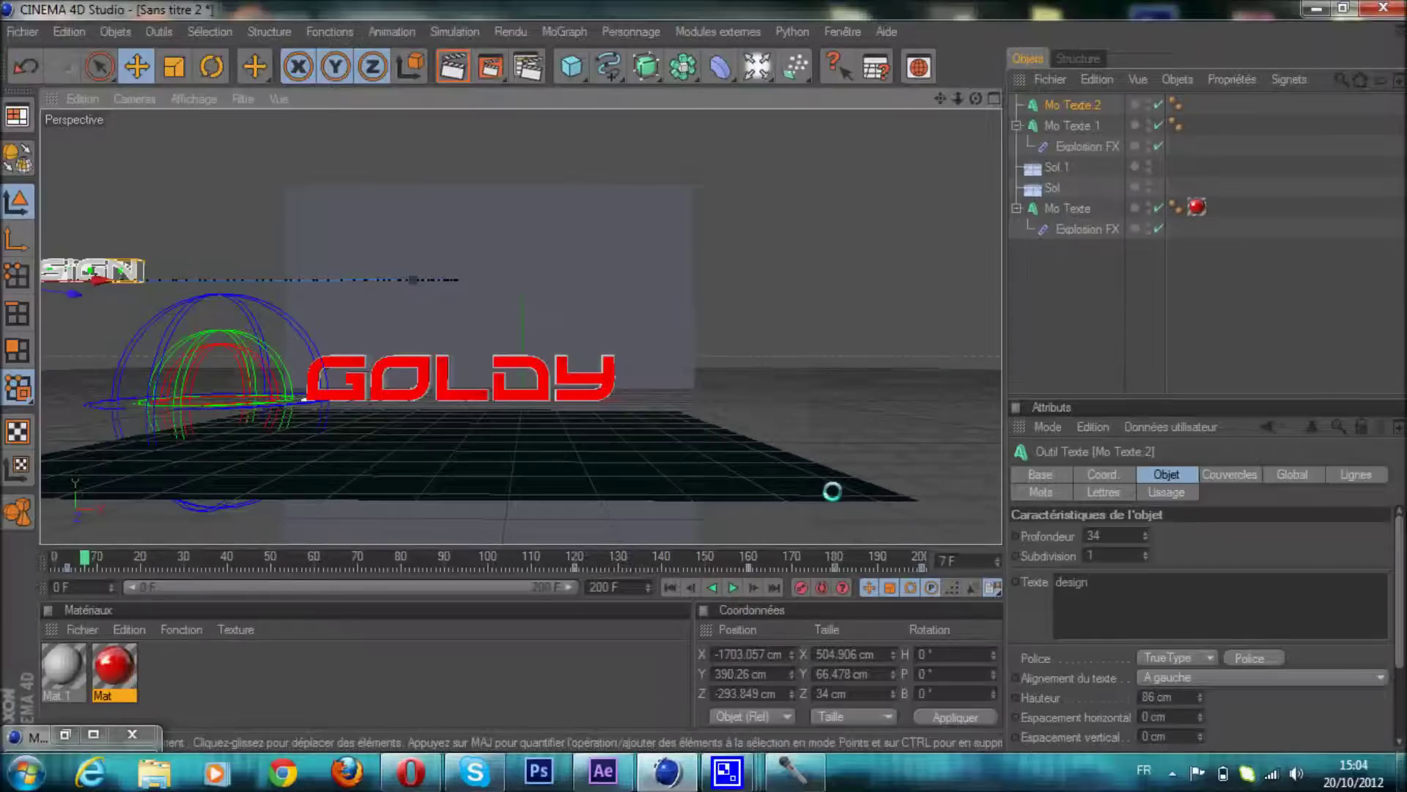
# Key both GOLDY texts in place at frame 179 and beyond the back wall at about X 1294 cm at frame 200, and play it
pyautogui.click(1065, 209)
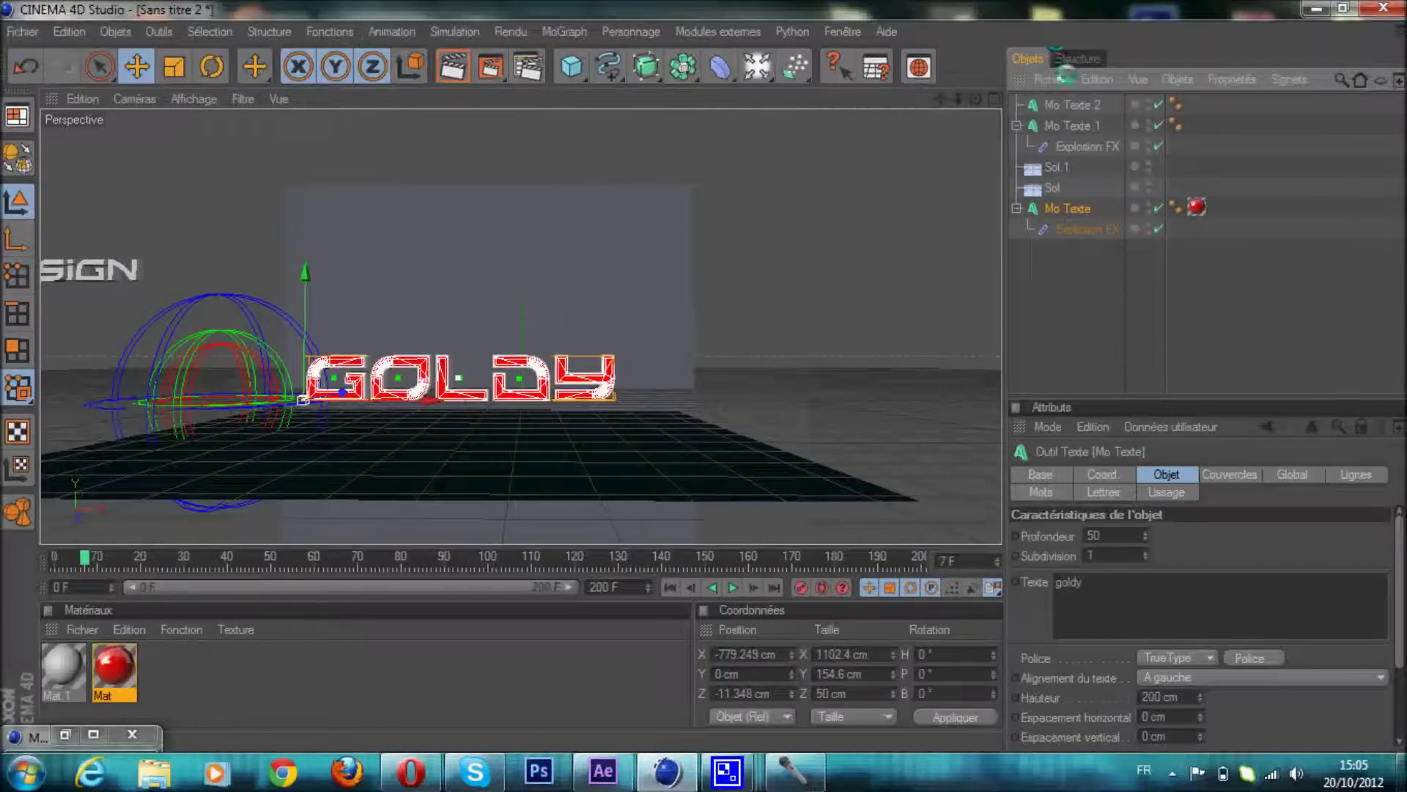
pyautogui.keyDown('ctrl'); pyautogui.click(1074, 126); pyautogui.keyUp('ctrl')
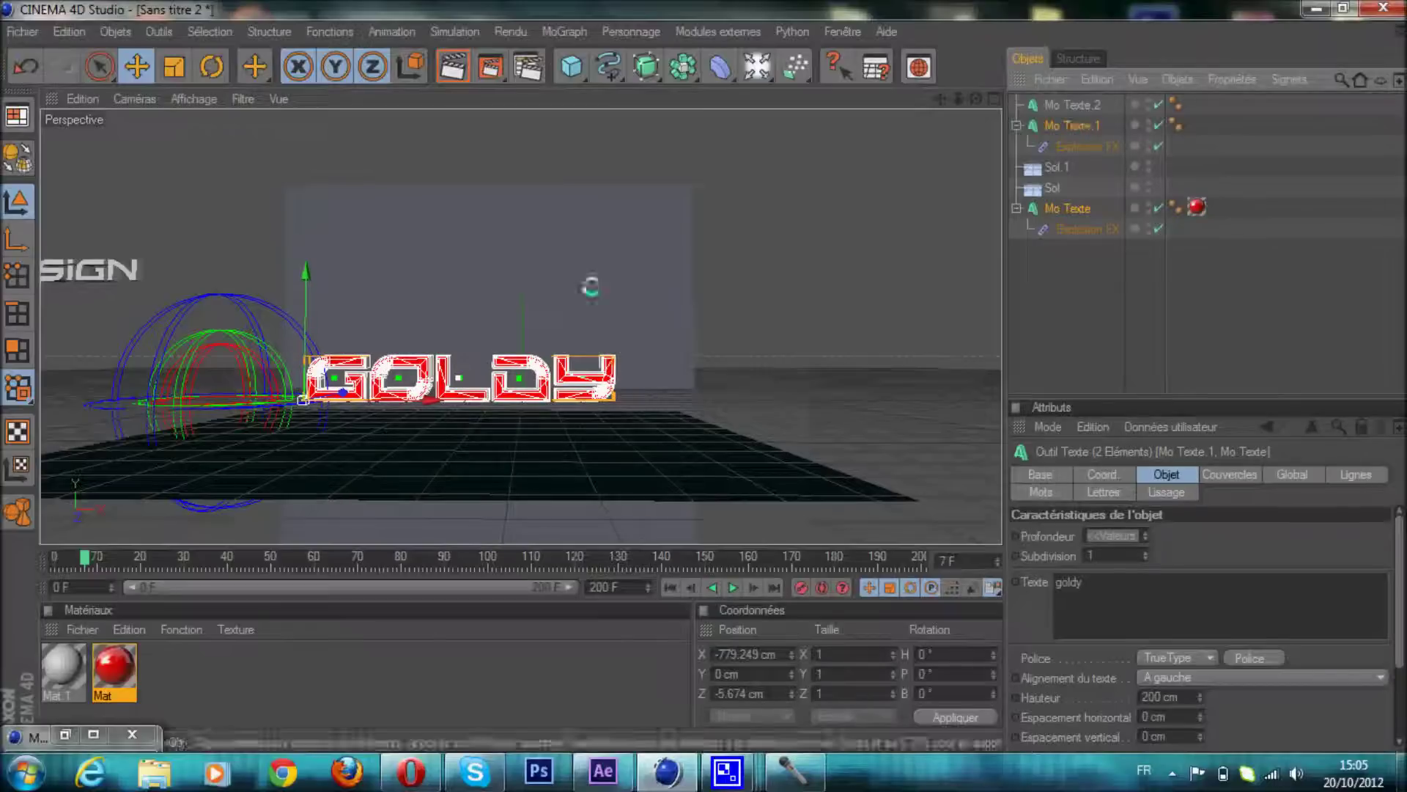
pyautogui.moveTo(84, 561); pyautogui.dragTo(831, 579)
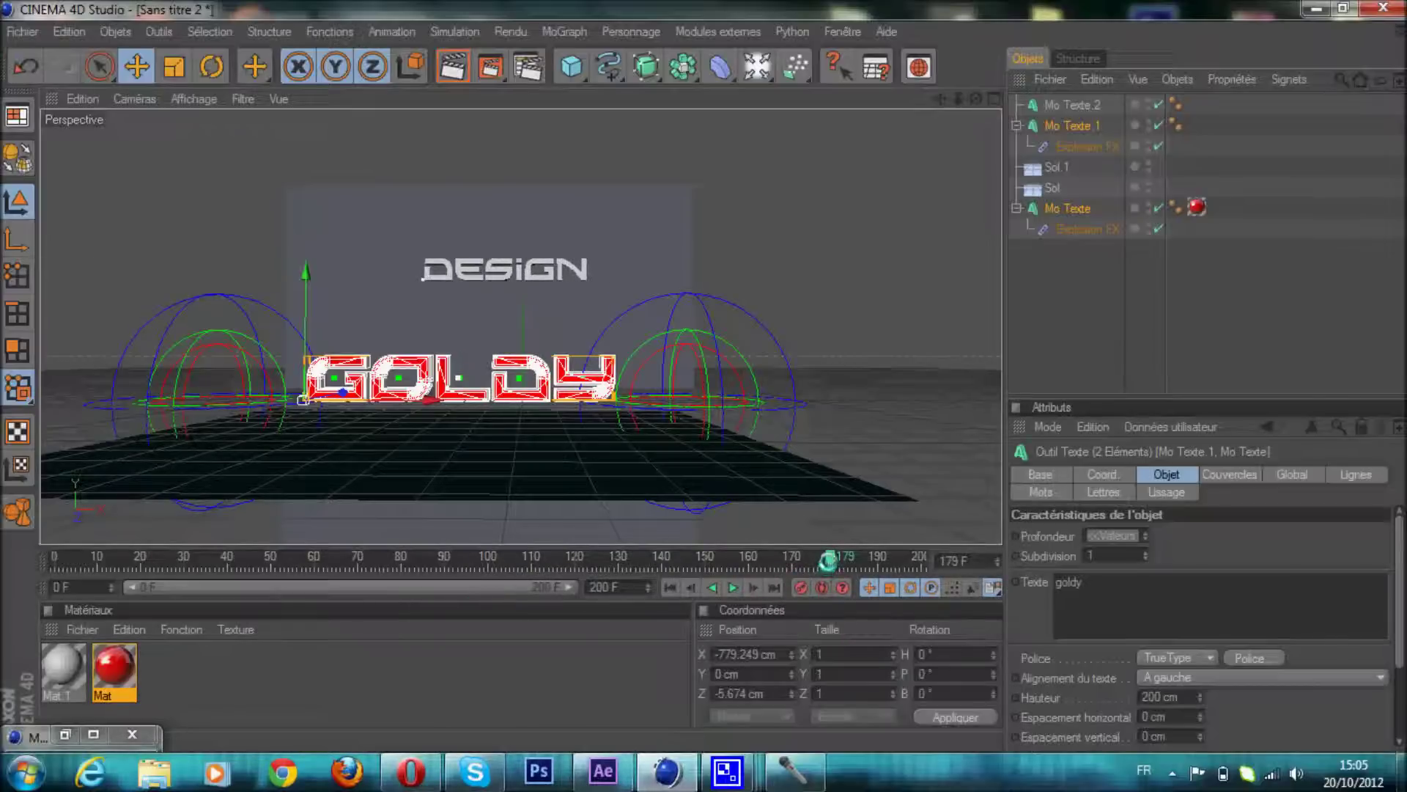
pyautogui.moveTo(831, 559); pyautogui.dragTo(943, 553)
pyautogui.moveTo(302, 400); pyautogui.dragTo(702, 376)
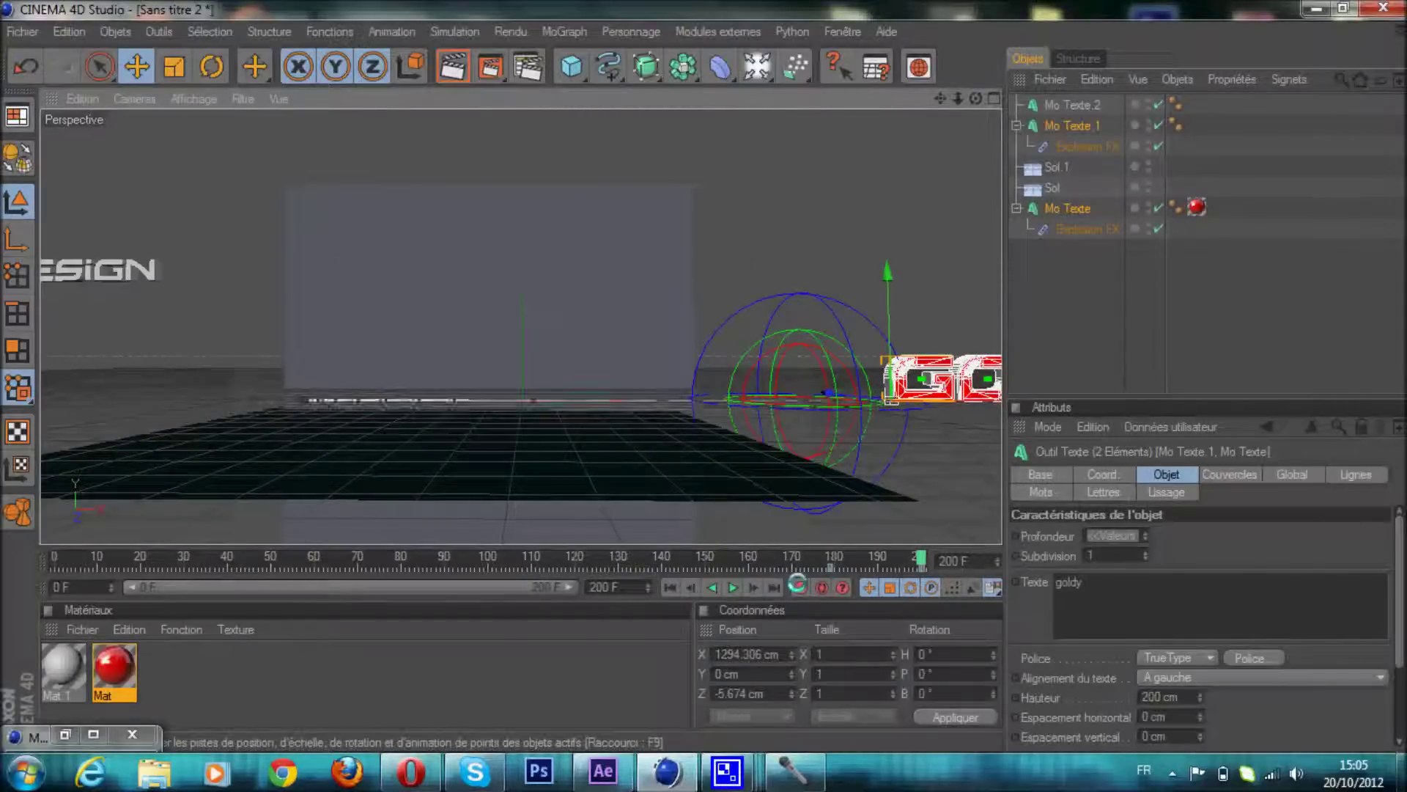
pyautogui.click(674, 587)
pyautogui.click(733, 587)
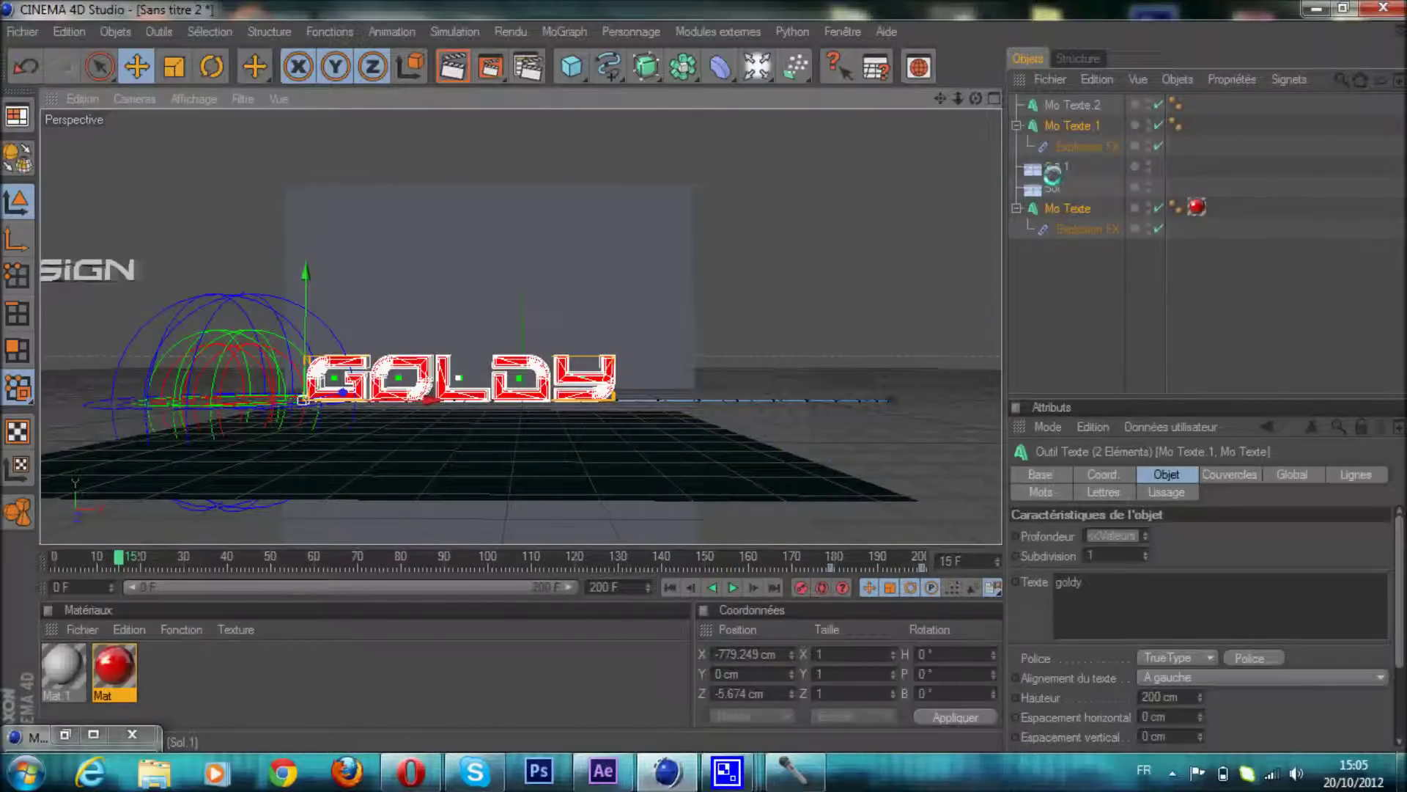
# Lower the floor to about Y -175 cm and render a preview of the view
pyautogui.click(1053, 168)
pyautogui.click(1052, 187)
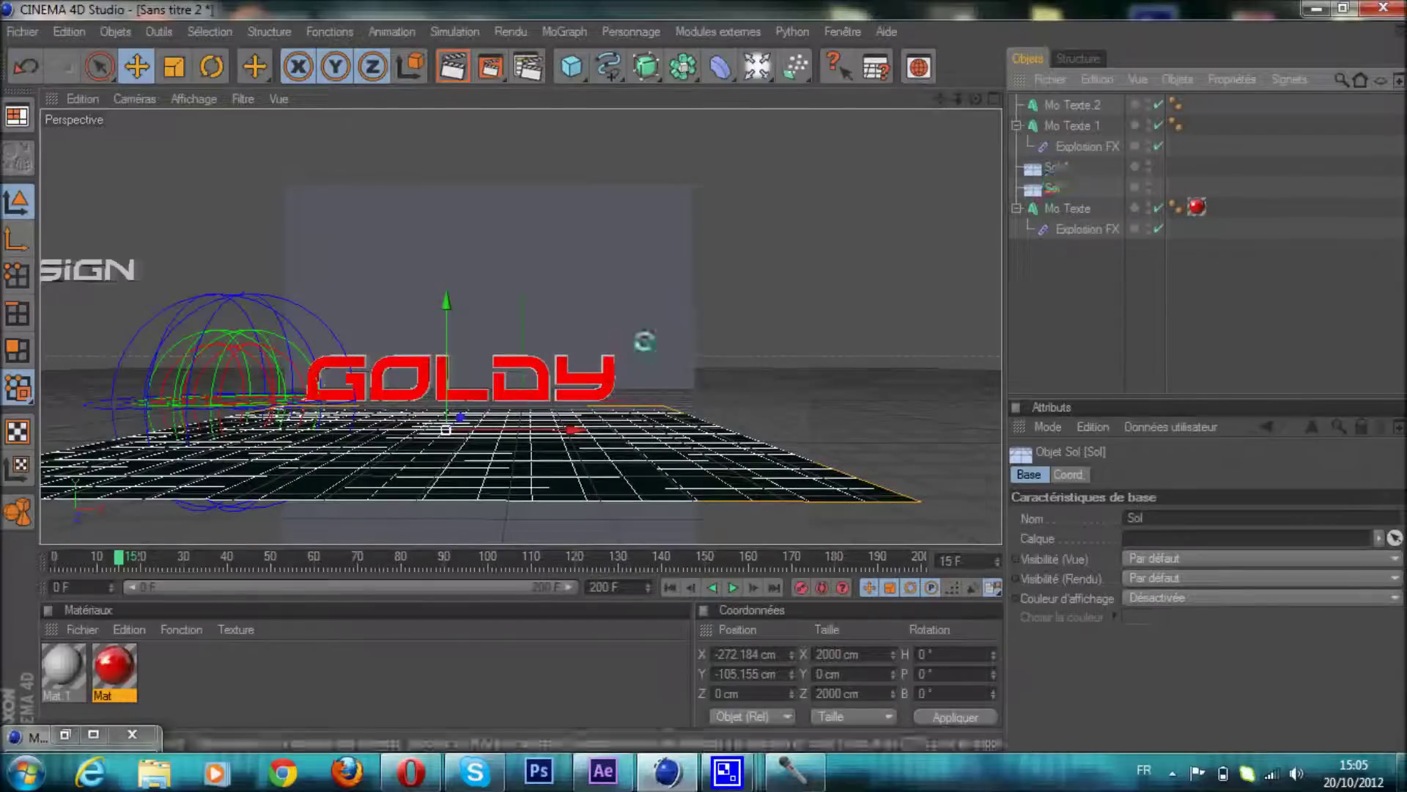
pyautogui.moveTo(674, 359); pyautogui.dragTo(704, 378)
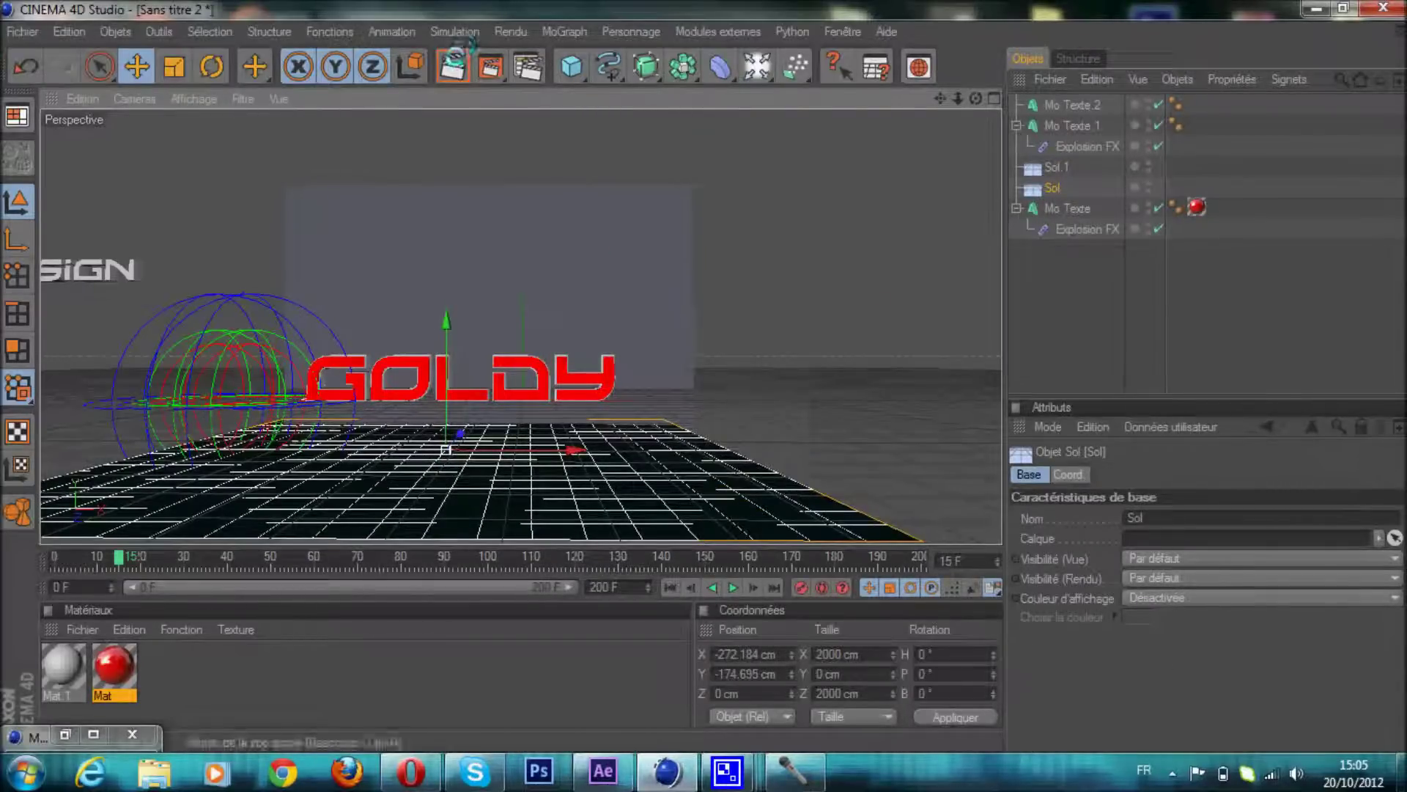
pyautogui.click(453, 67)
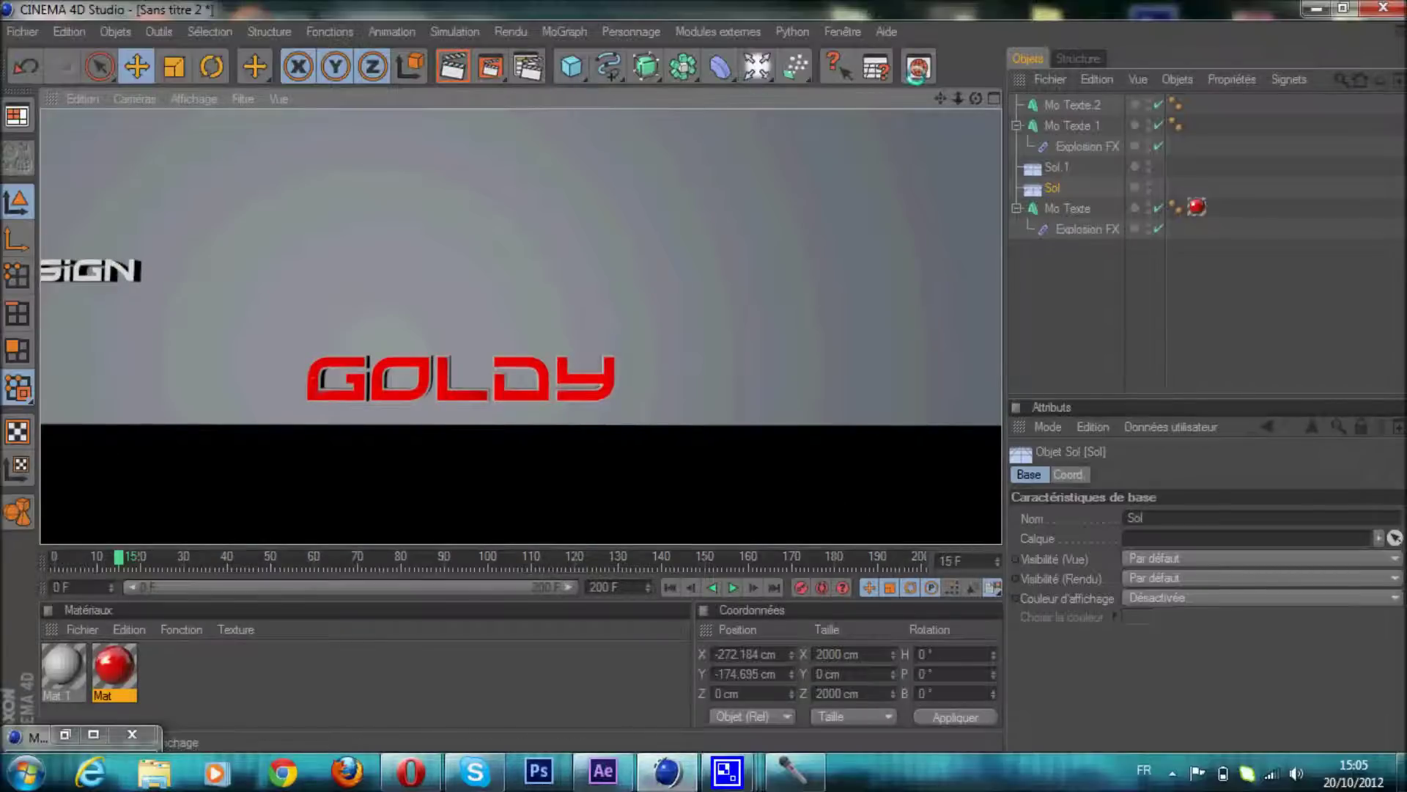
# Add the Illumination globale effect to the render settings and minimize the settings window
pyautogui.moveTo(941, 97); pyautogui.dragTo(986, 98)
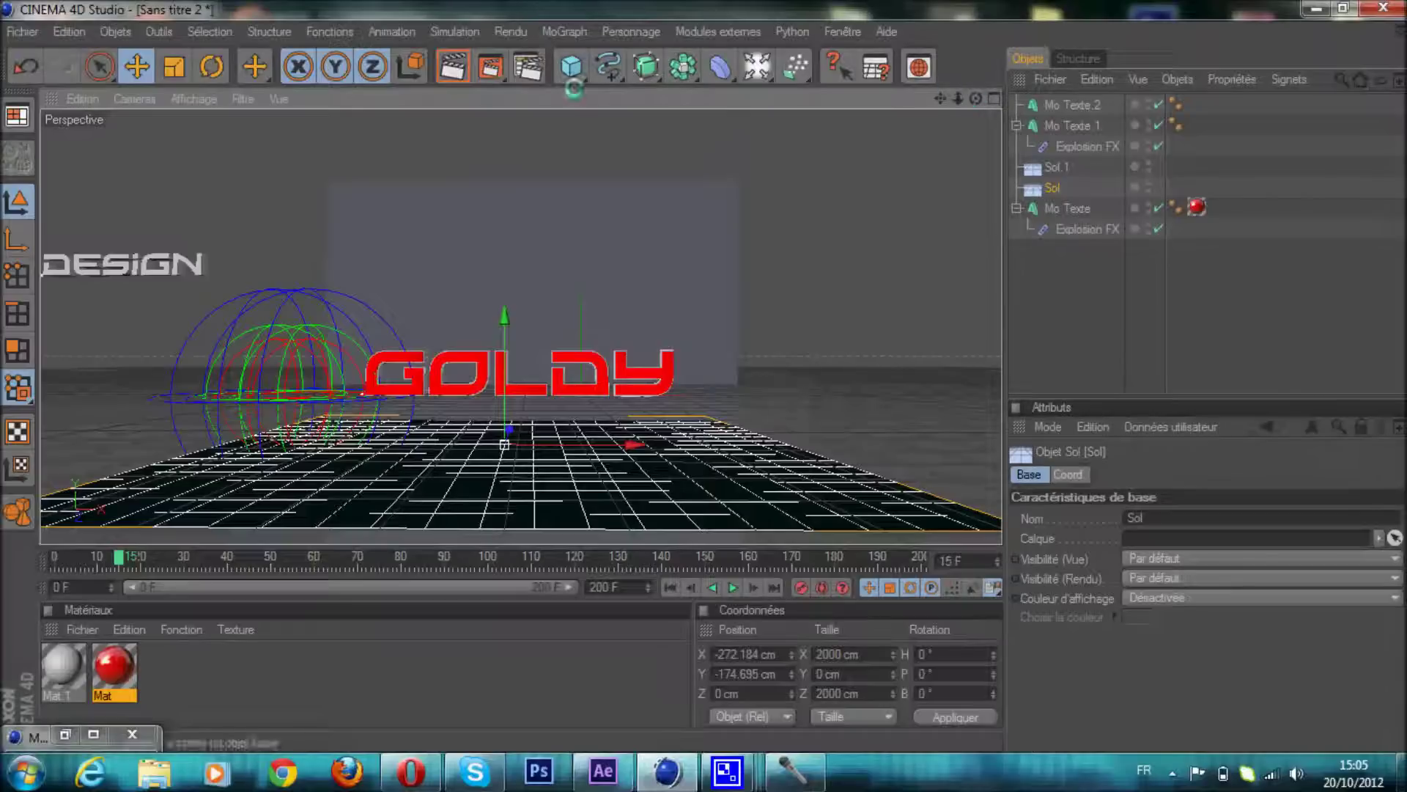
pyautogui.click(530, 67)
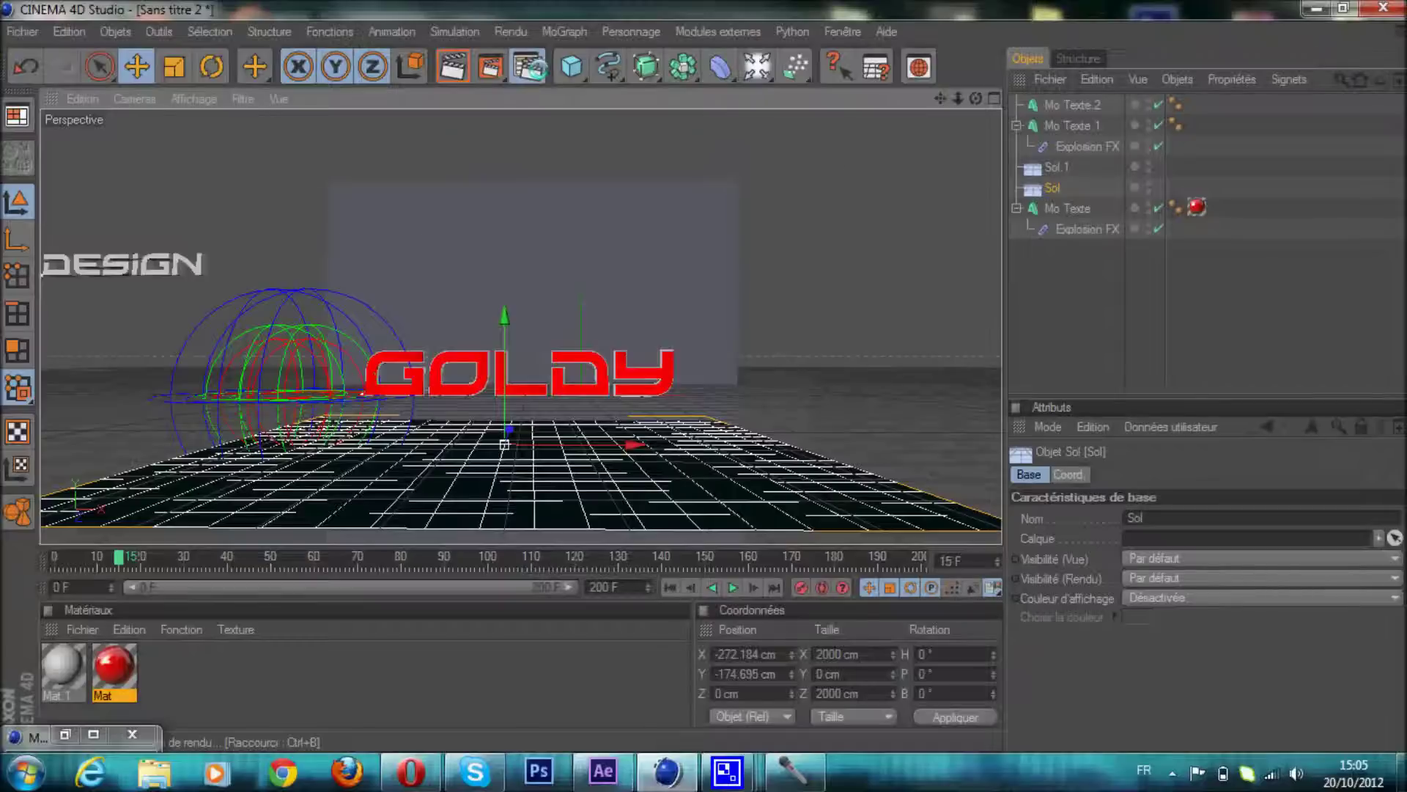
pyautogui.click(163, 322)
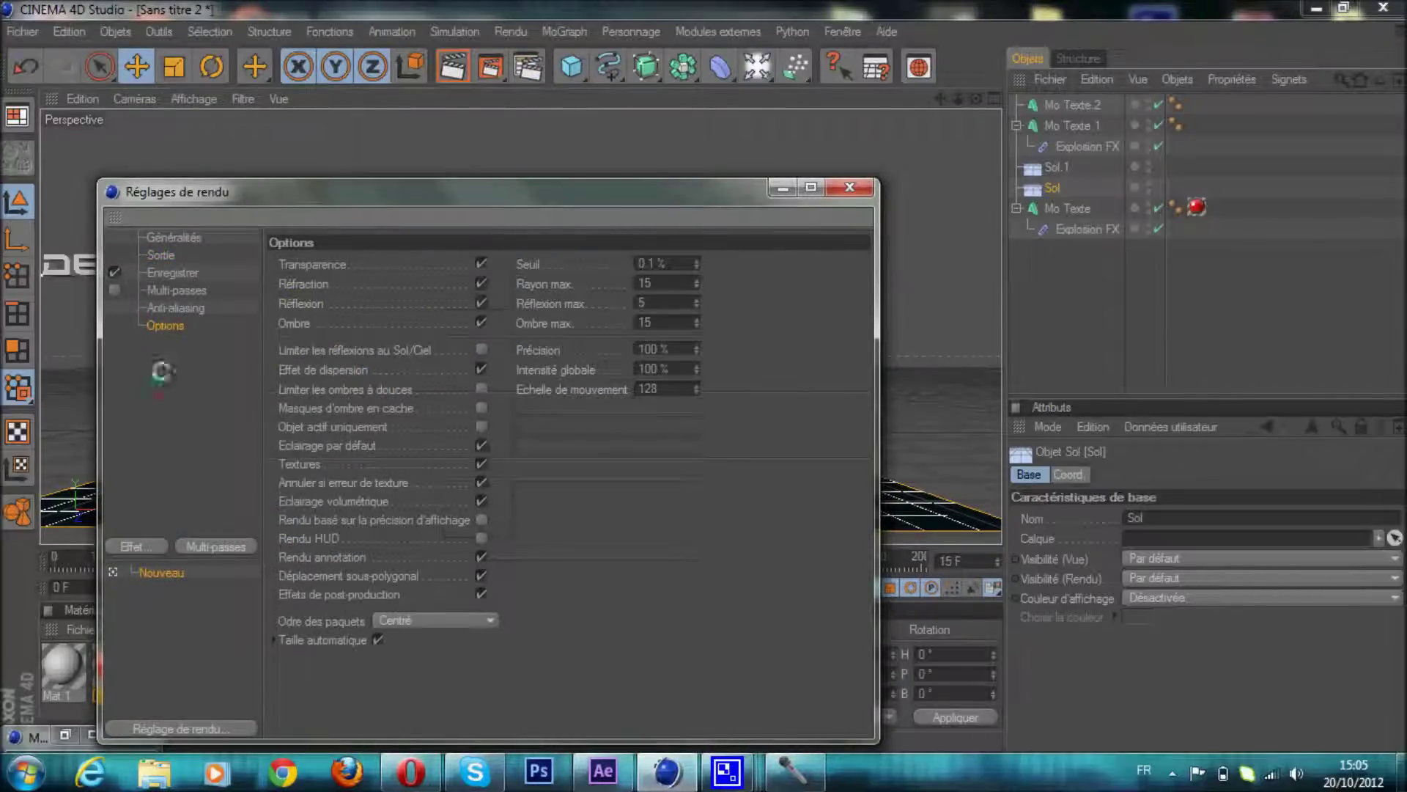
pyautogui.click(150, 544)
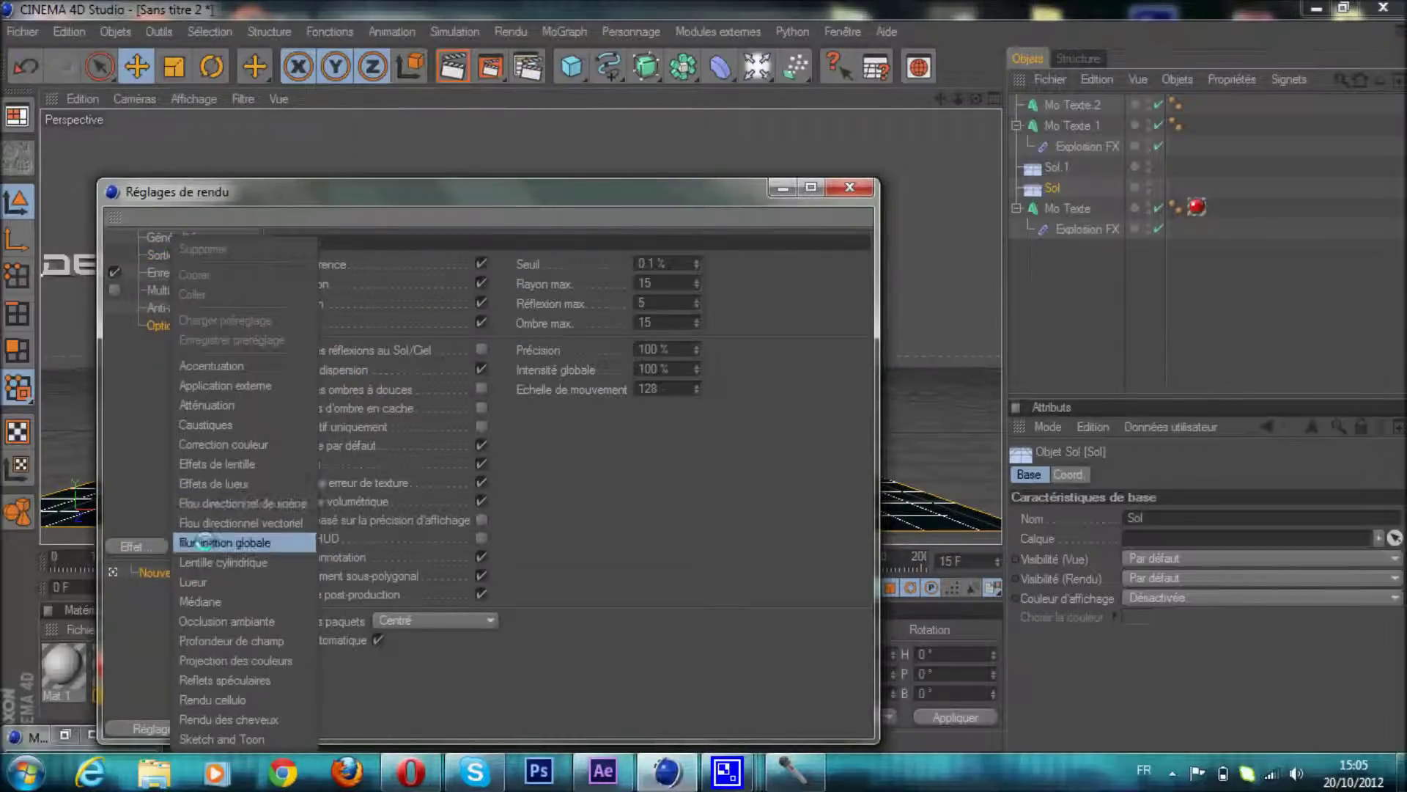
pyautogui.click(219, 543)
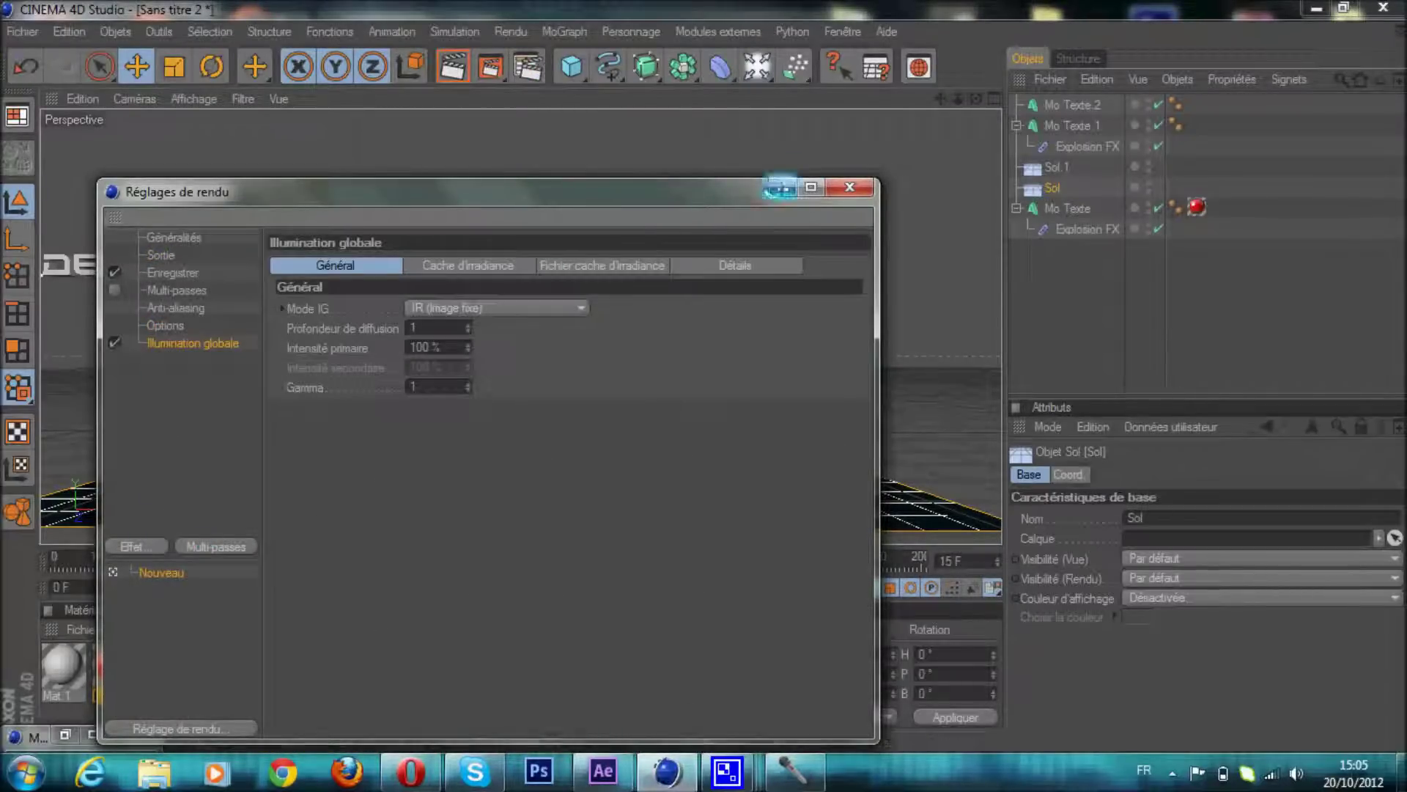
pyautogui.click(783, 187)
# Add a Ciel object to the scene and test-render the view
pyautogui.moveTo(757, 66); pyautogui.dragTo(856, 268)
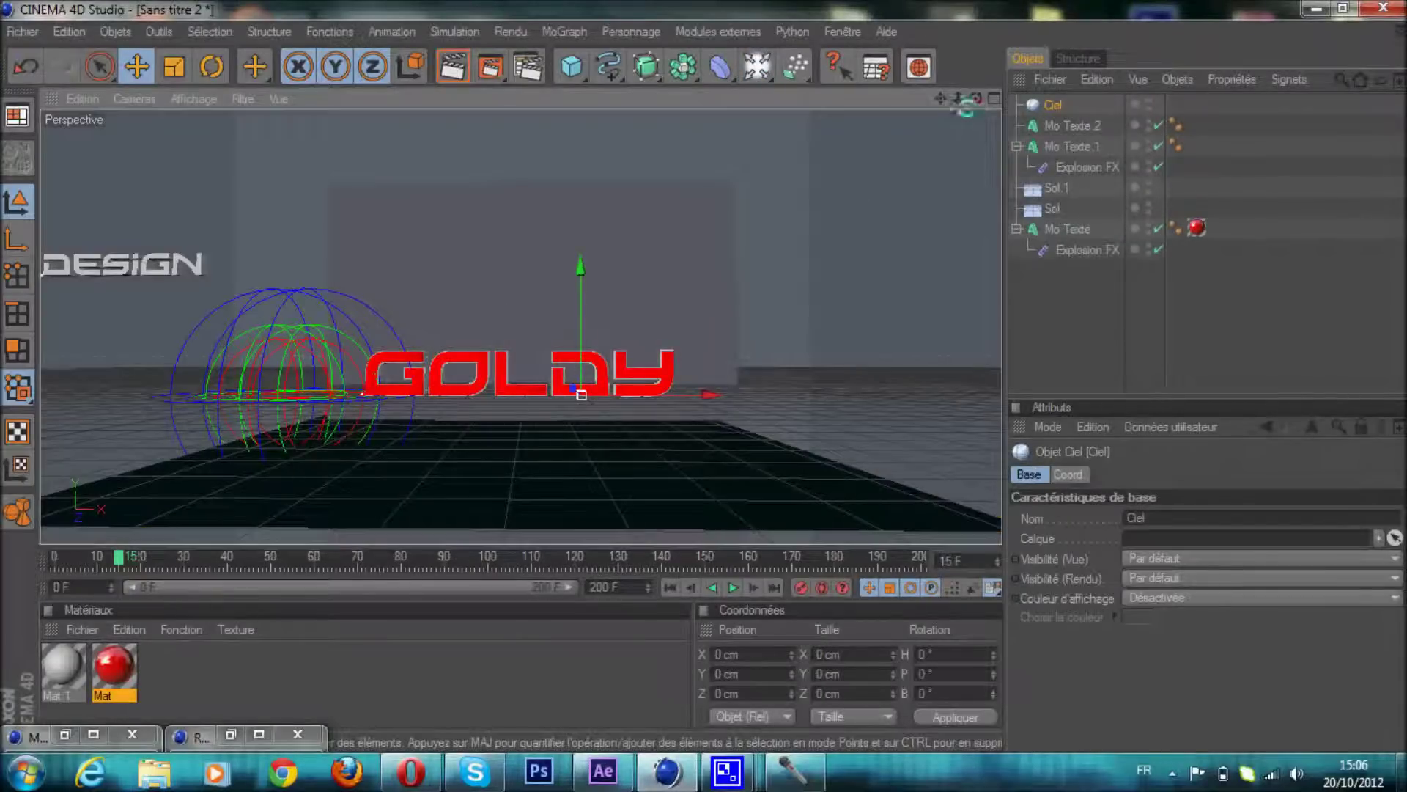
pyautogui.click(454, 68)
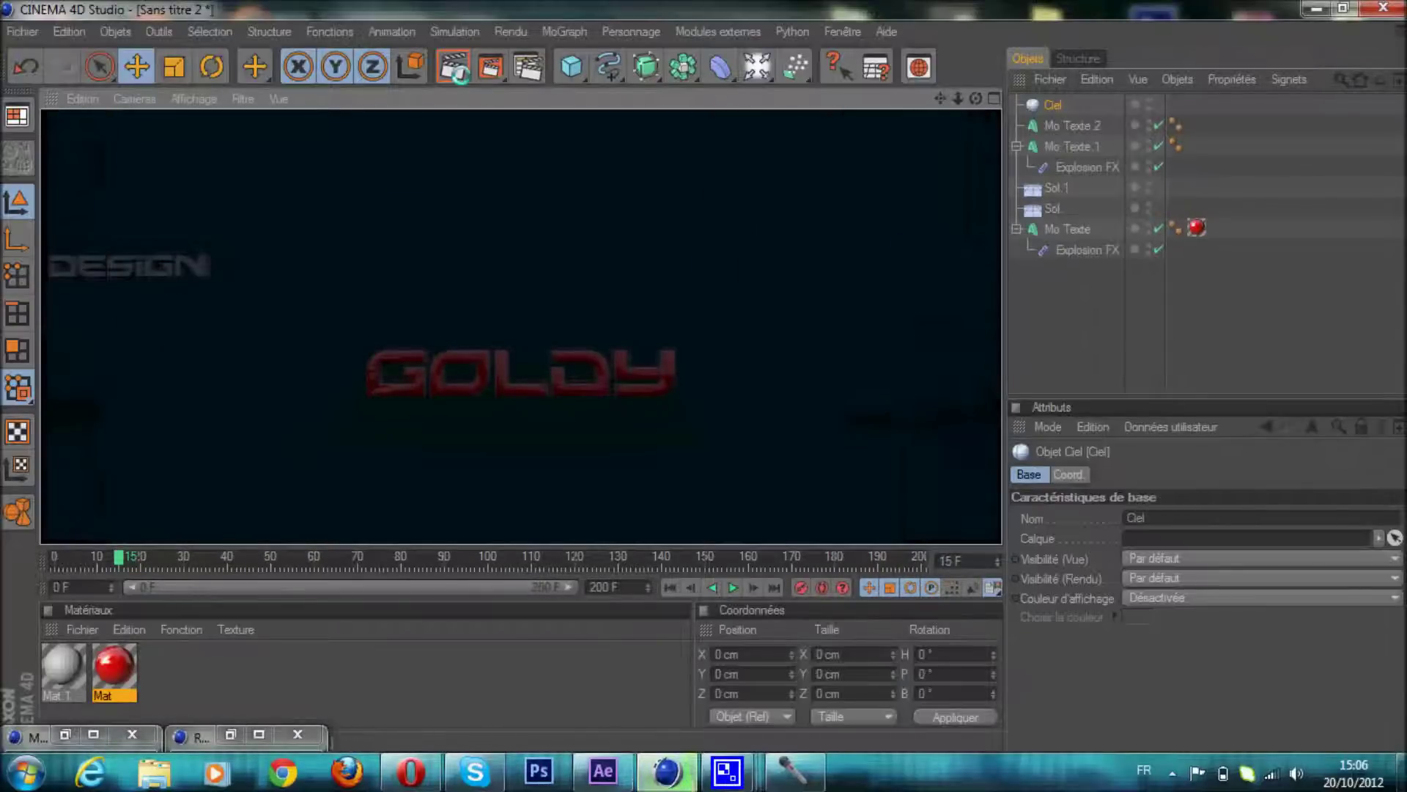
pyautogui.click(293, 653)
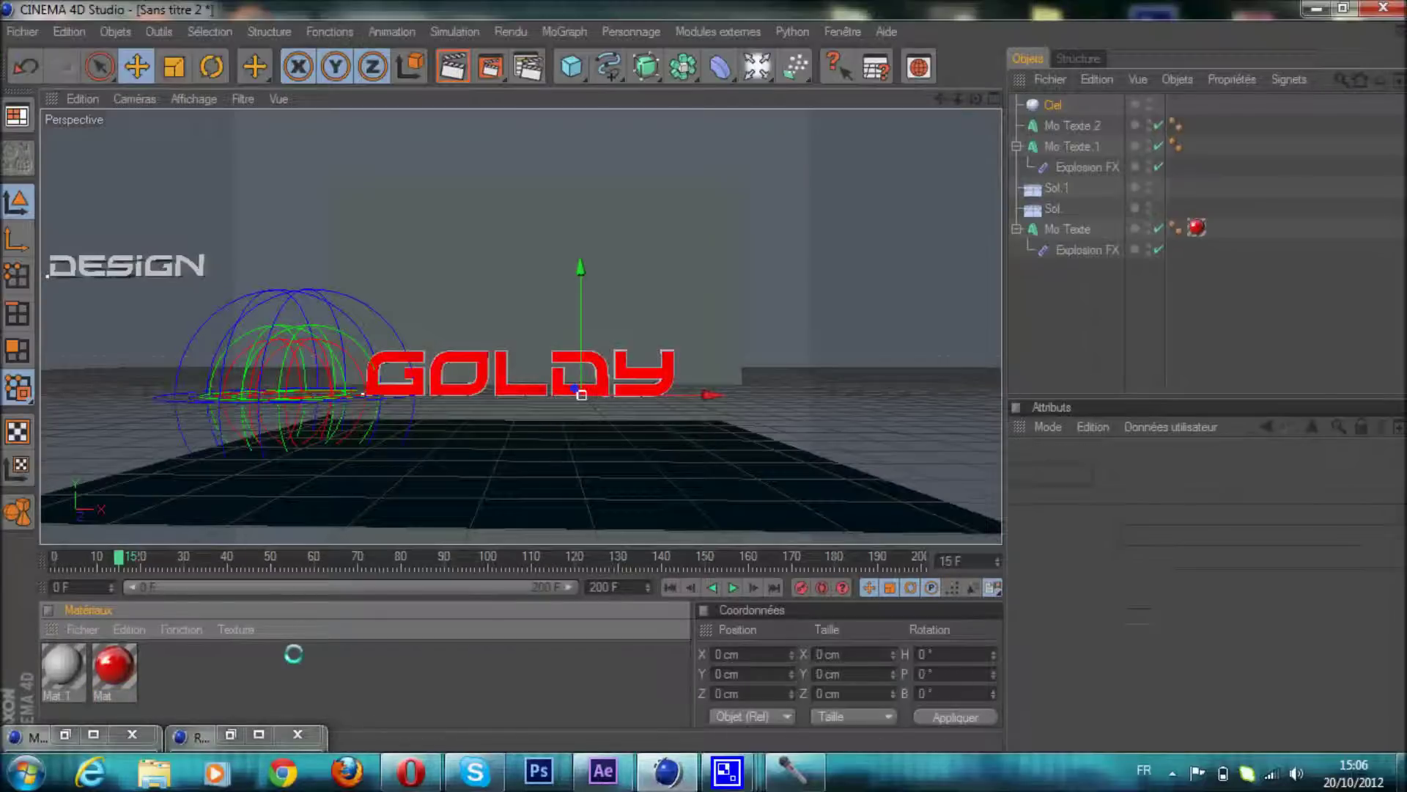
# Set the render output to the HDV/HDTV 720 29.97 preset with a frame range from 0 to 205
pyautogui.click(526, 66)
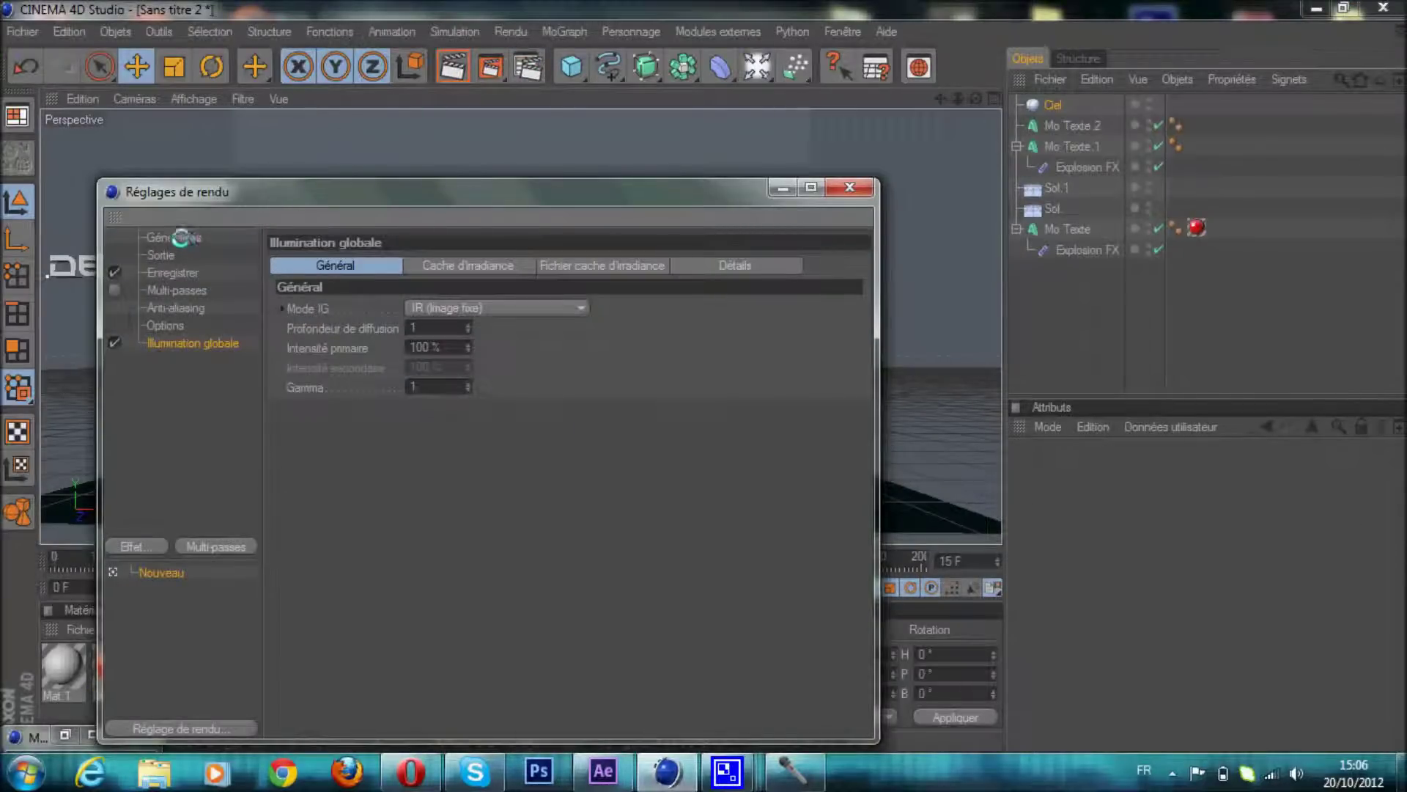
pyautogui.click(176, 237)
pyautogui.click(149, 255)
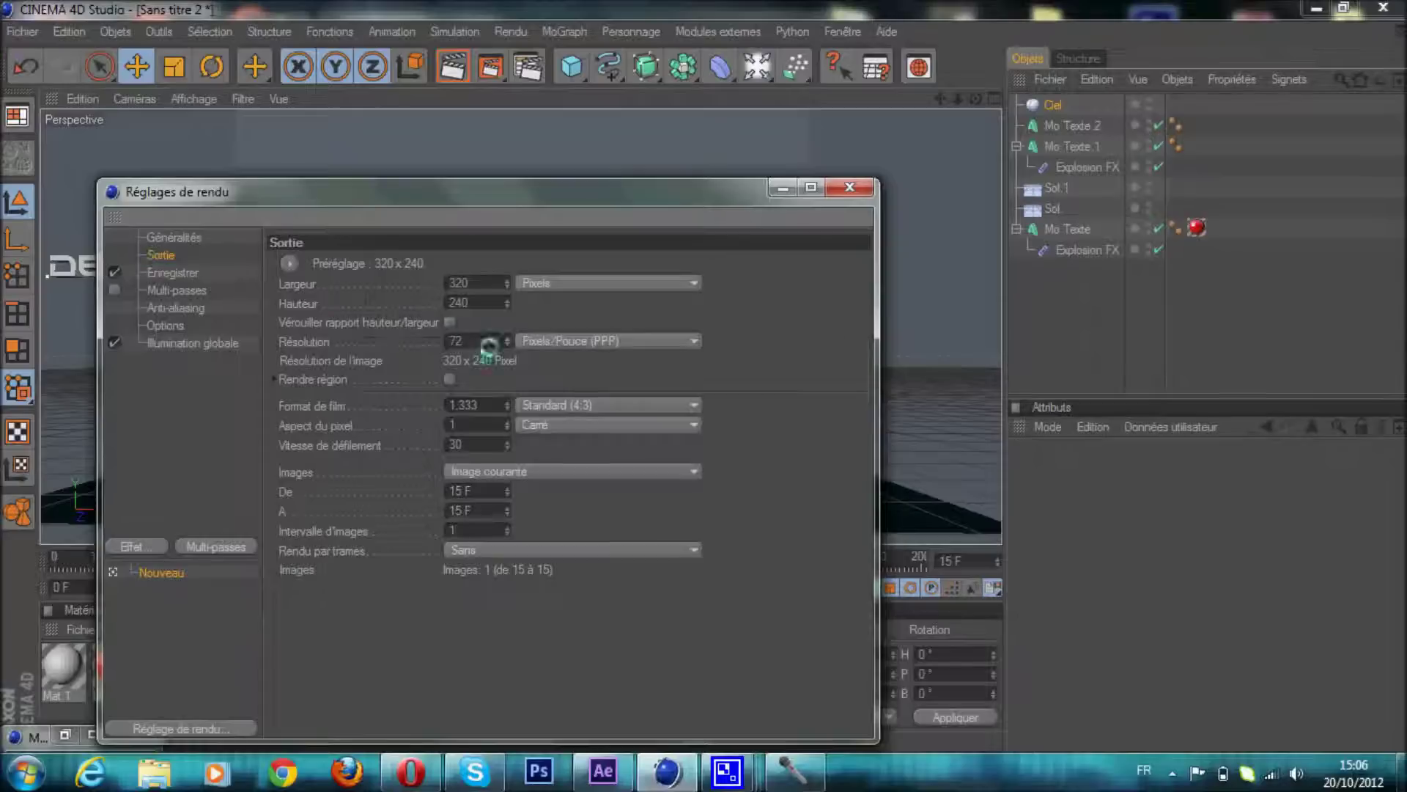
pyautogui.click(293, 264)
pyautogui.moveTo(326, 326)
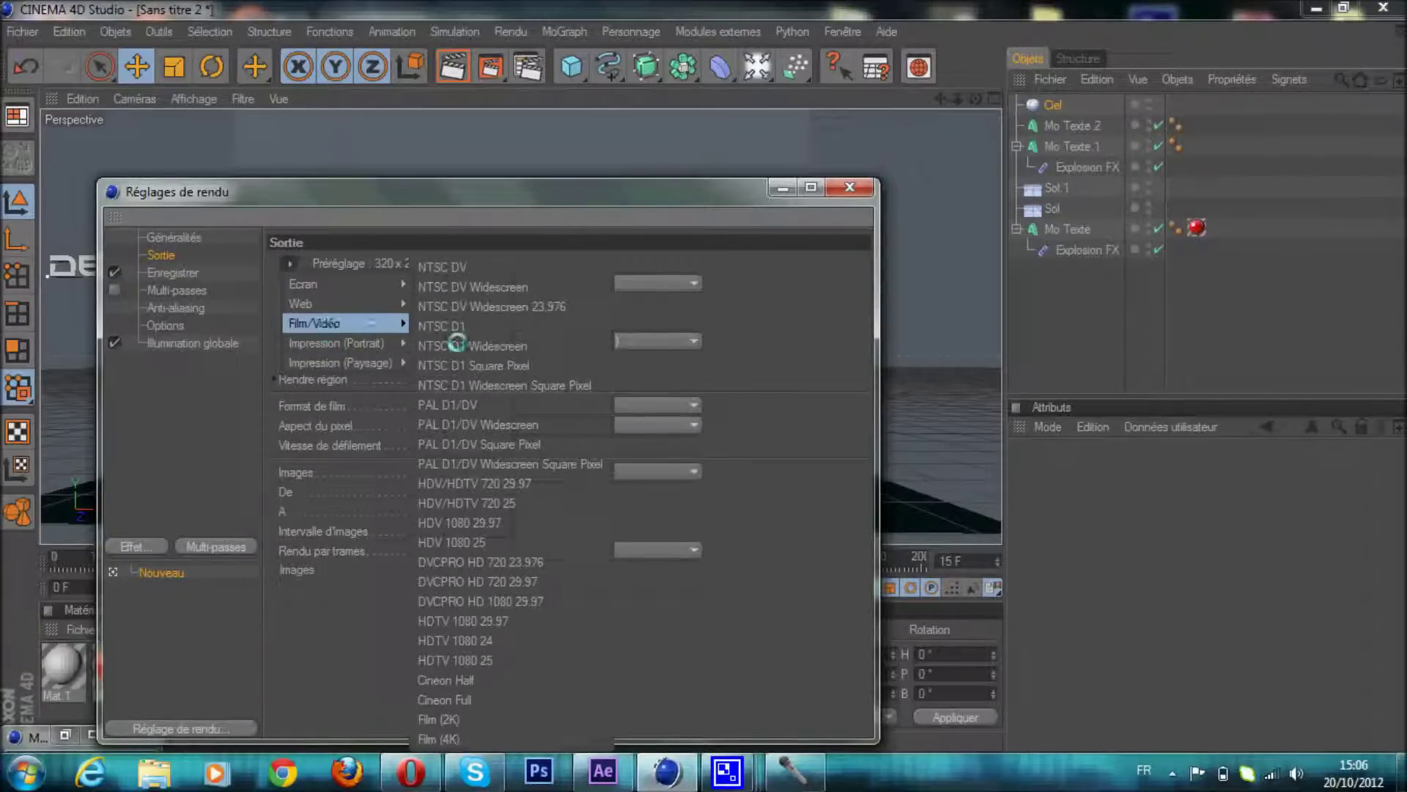
pyautogui.click(524, 483)
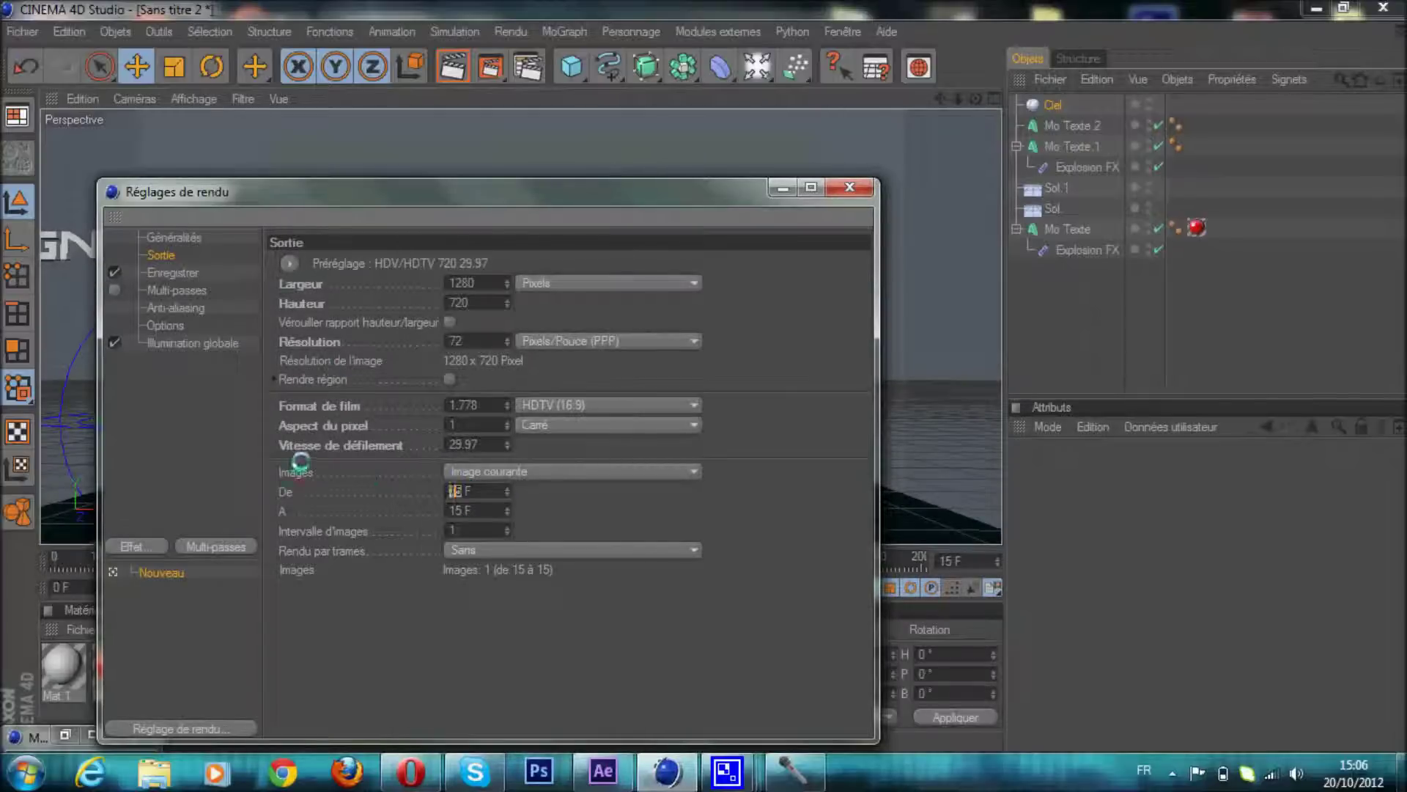
pyautogui.press('Tab')
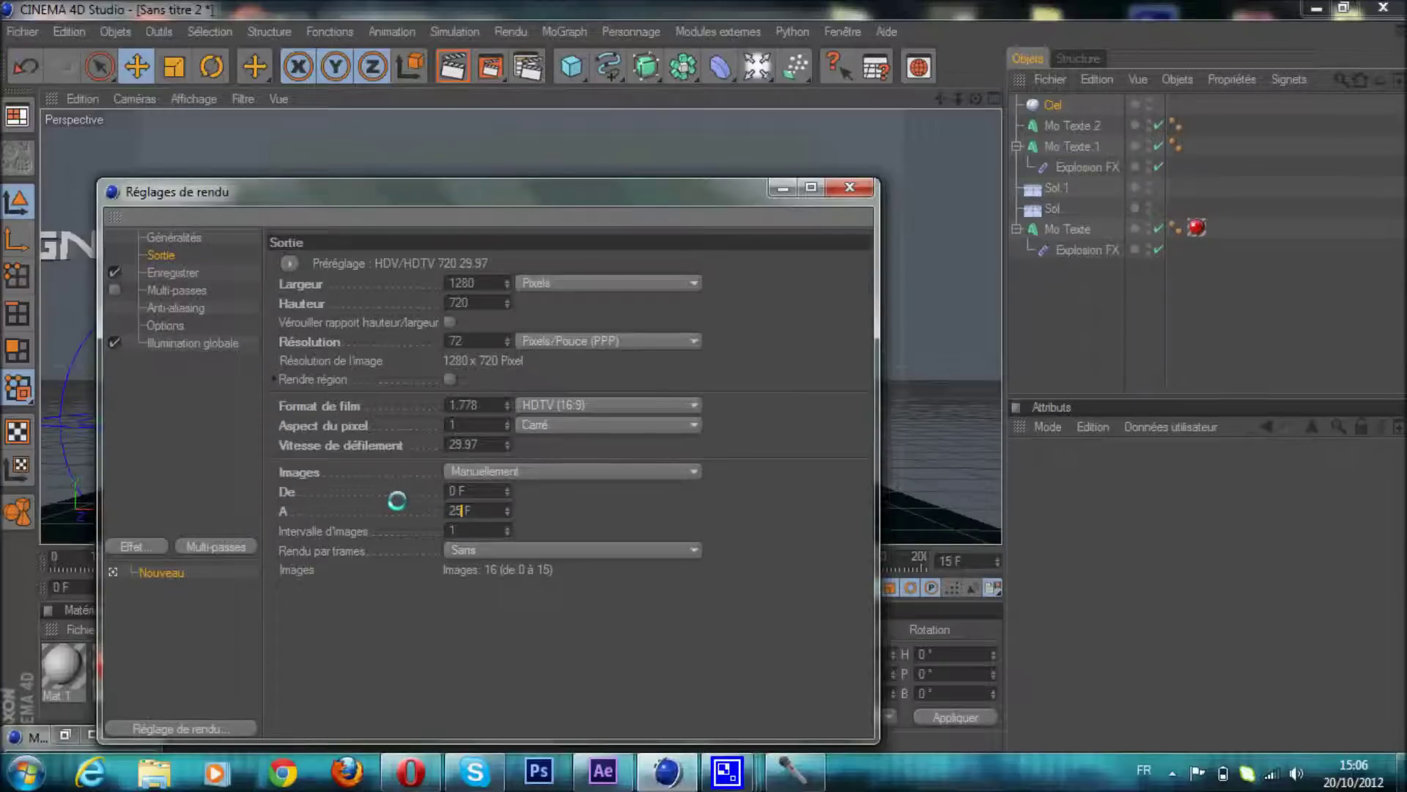
pyautogui.press('Return')
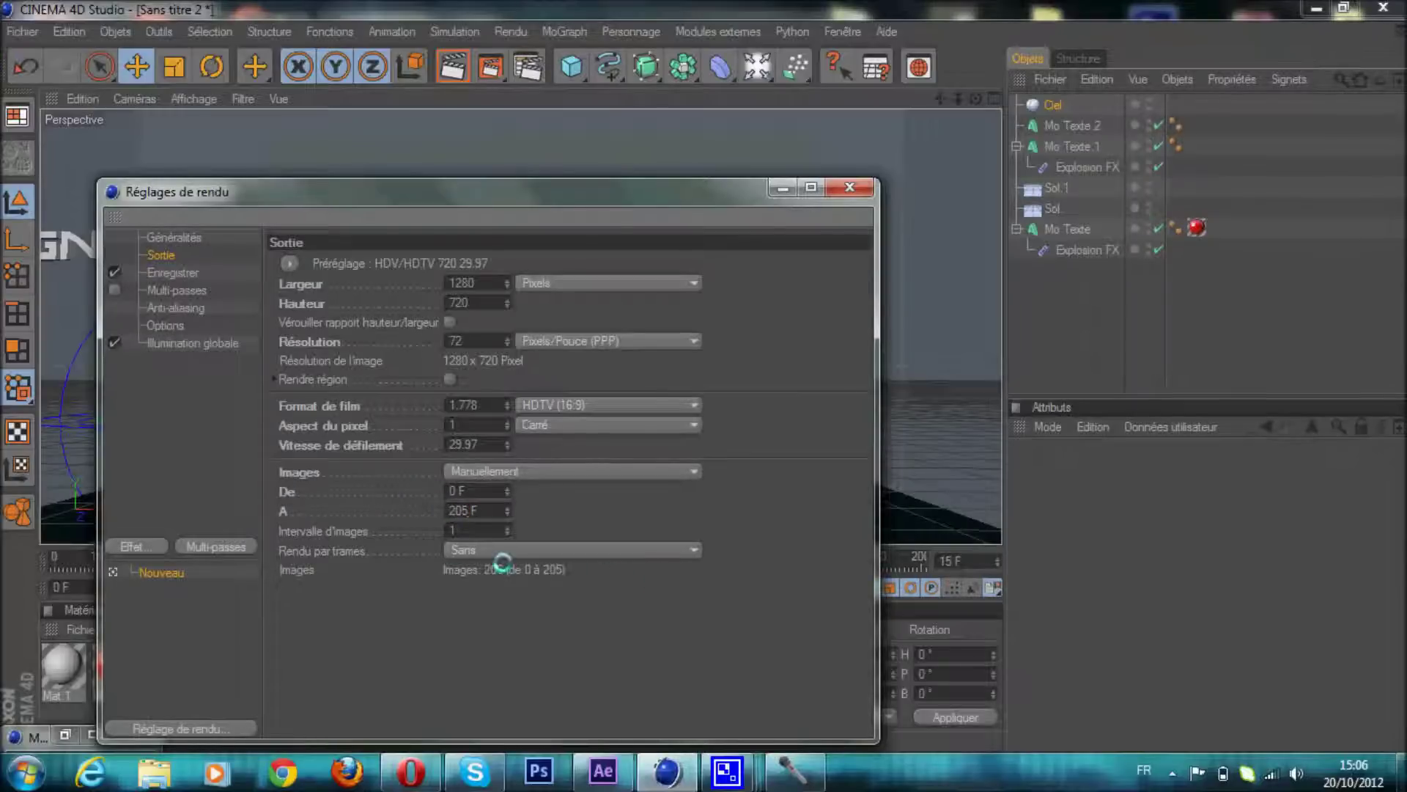
# Set the render's save path to a file named "gol" on the desktop
pyautogui.click(182, 273)
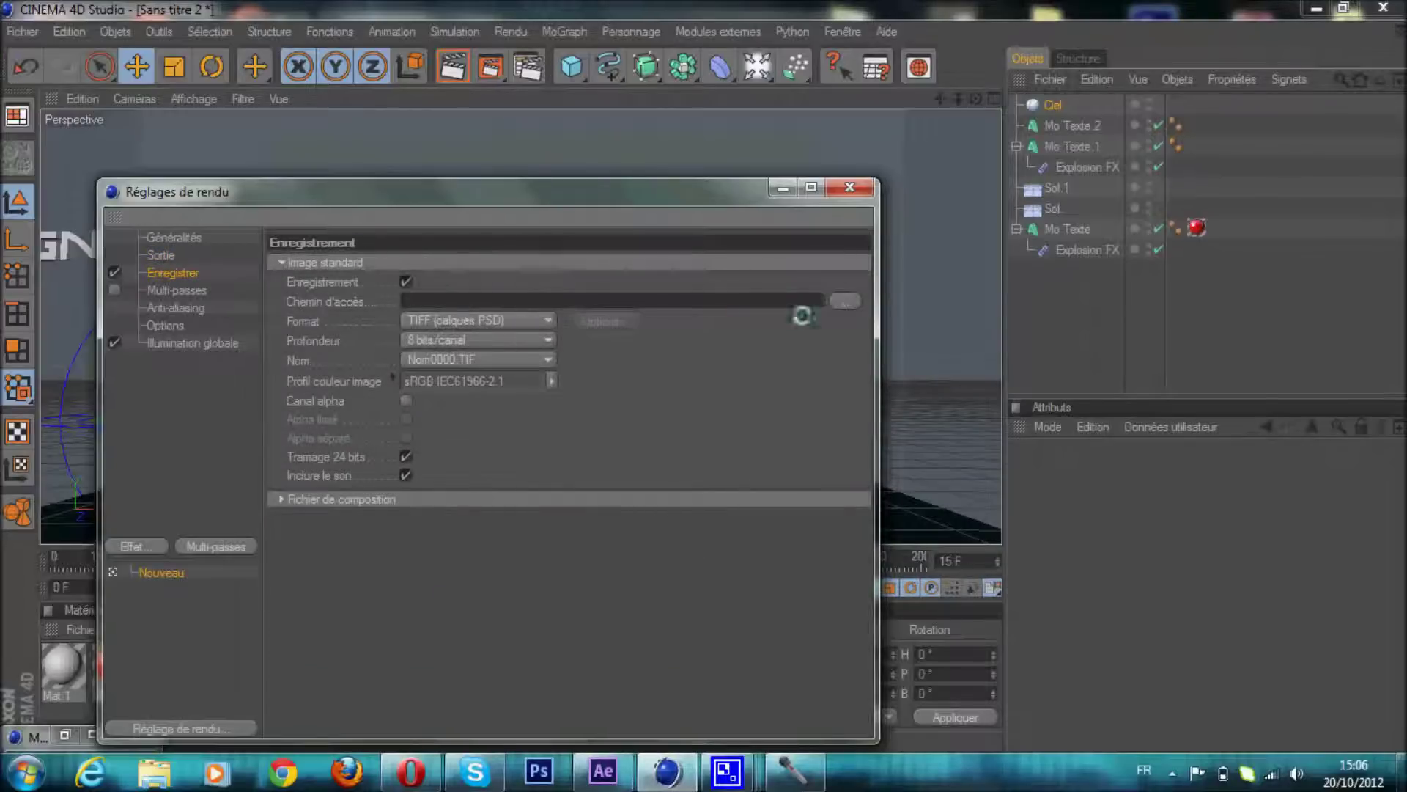
pyautogui.click(844, 302)
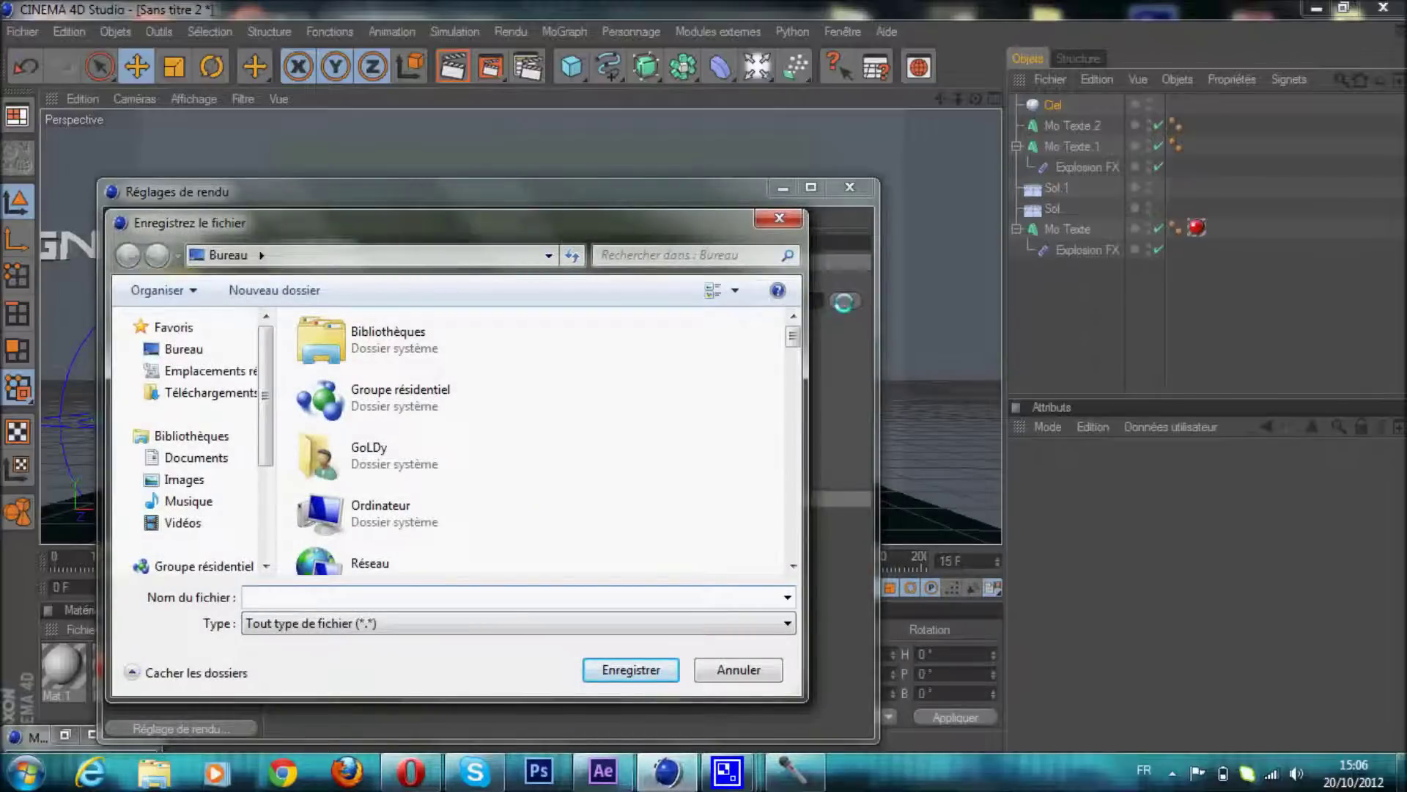
pyautogui.write('gol')
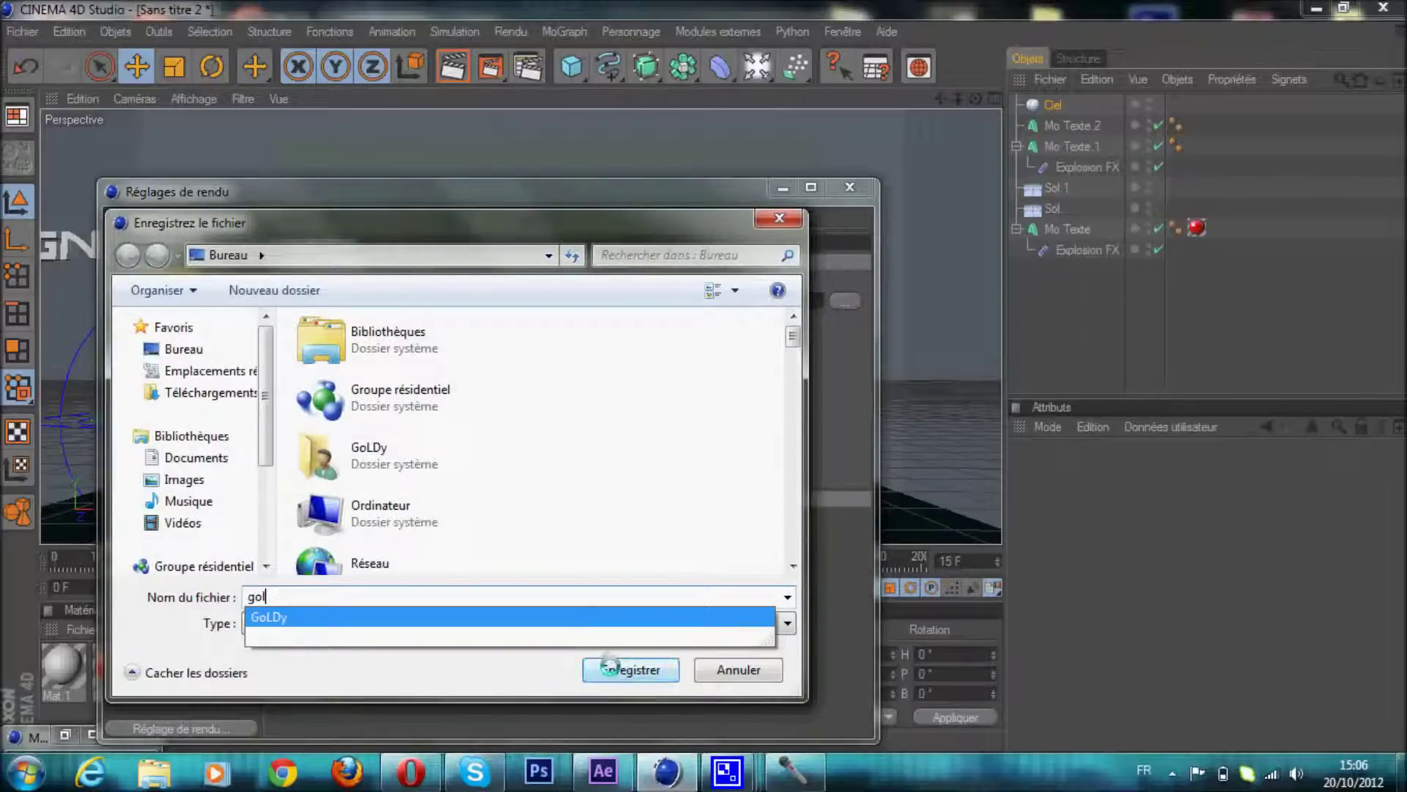
pyautogui.click(611, 670)
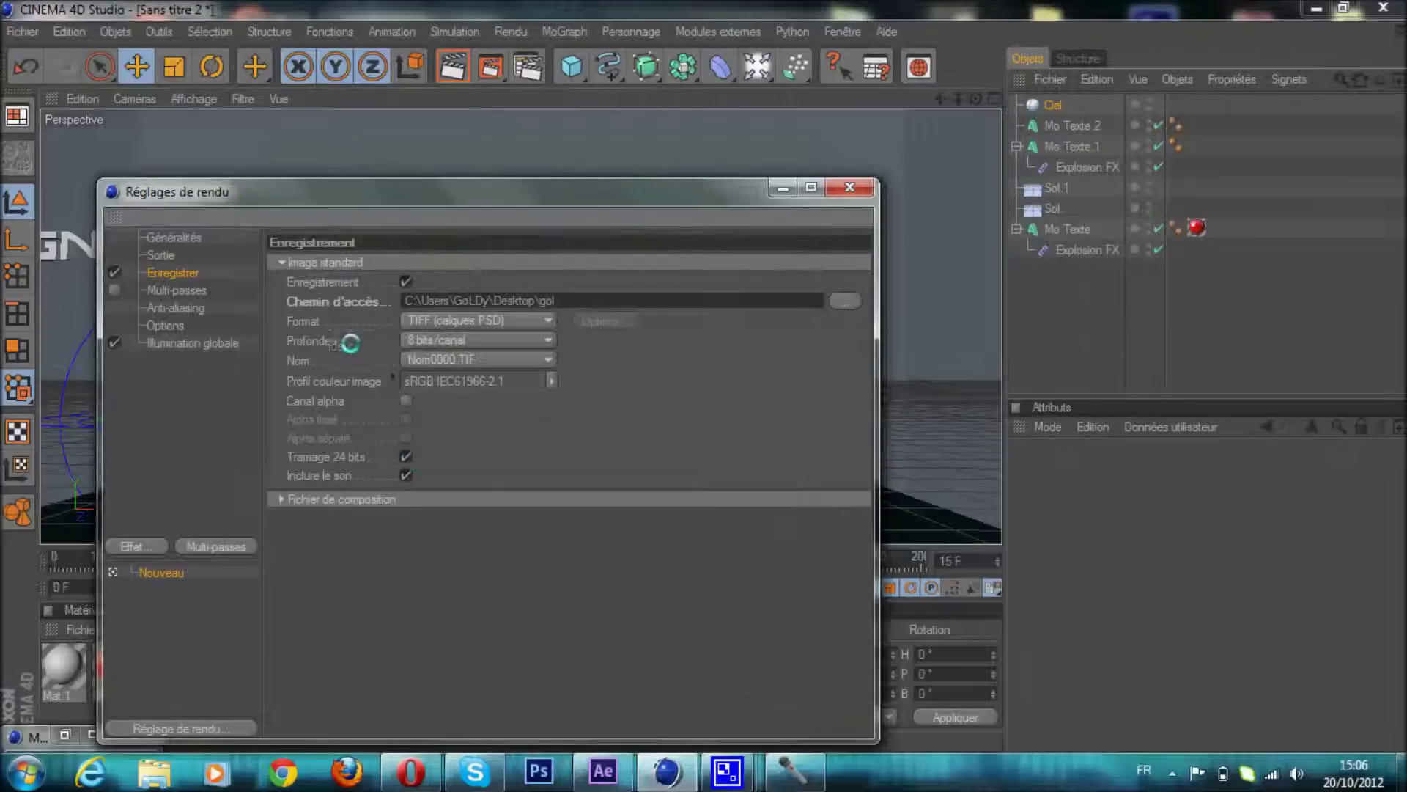
# Set the render's save format to Film AVI, and its anti-aliasing to Au mieux with a maximum level of 4x4
pyautogui.click(445, 316)
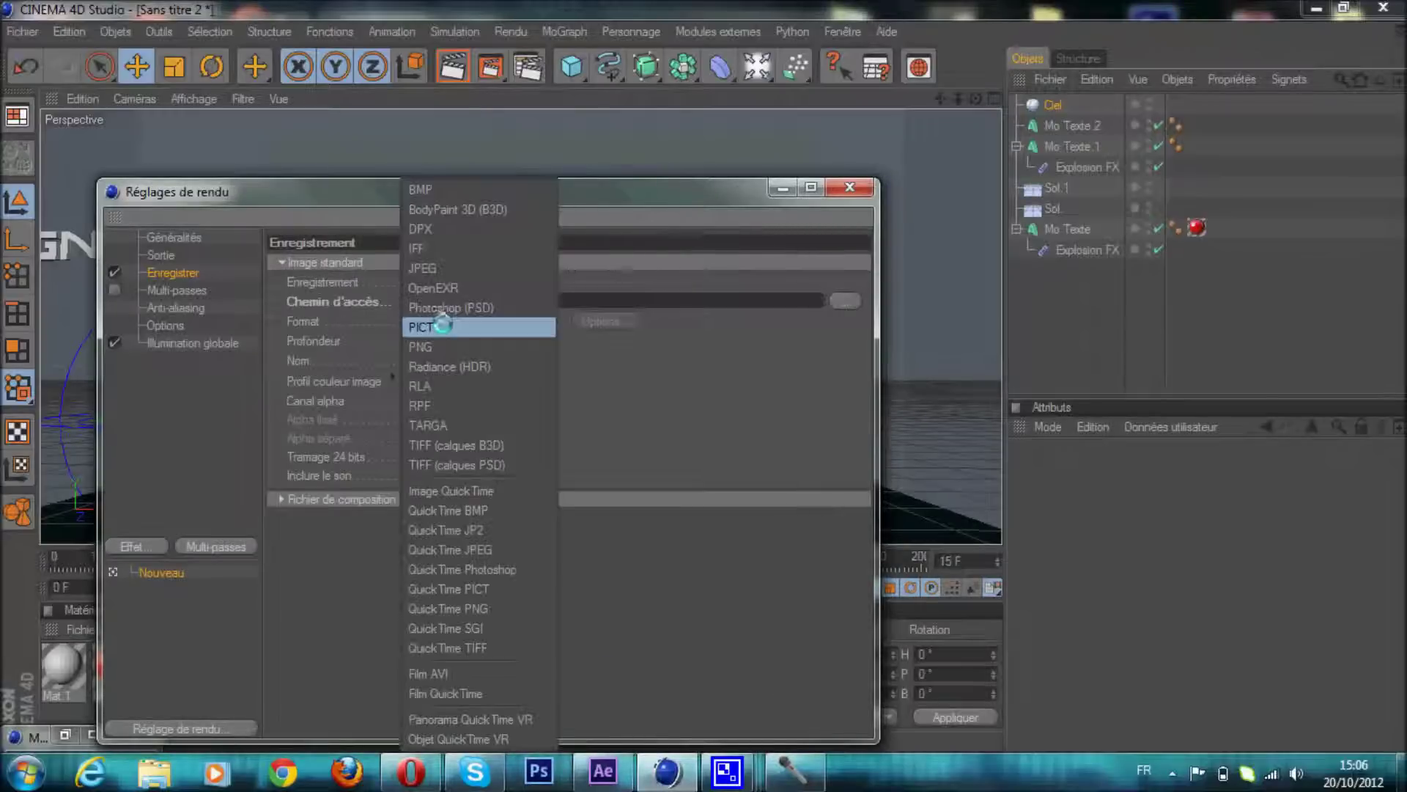
pyautogui.click(469, 671)
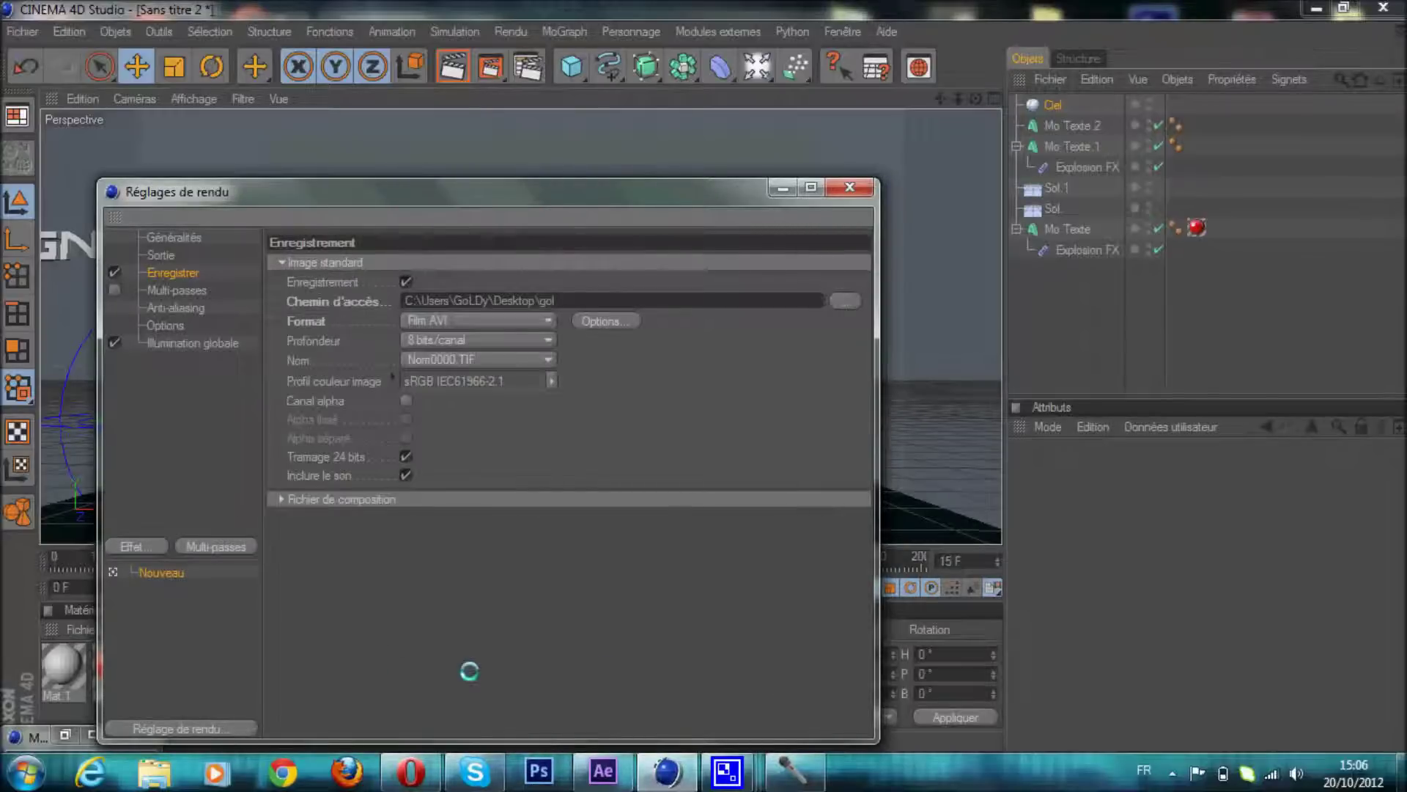
pyautogui.click(163, 307)
pyautogui.click(487, 264)
pyautogui.click(485, 318)
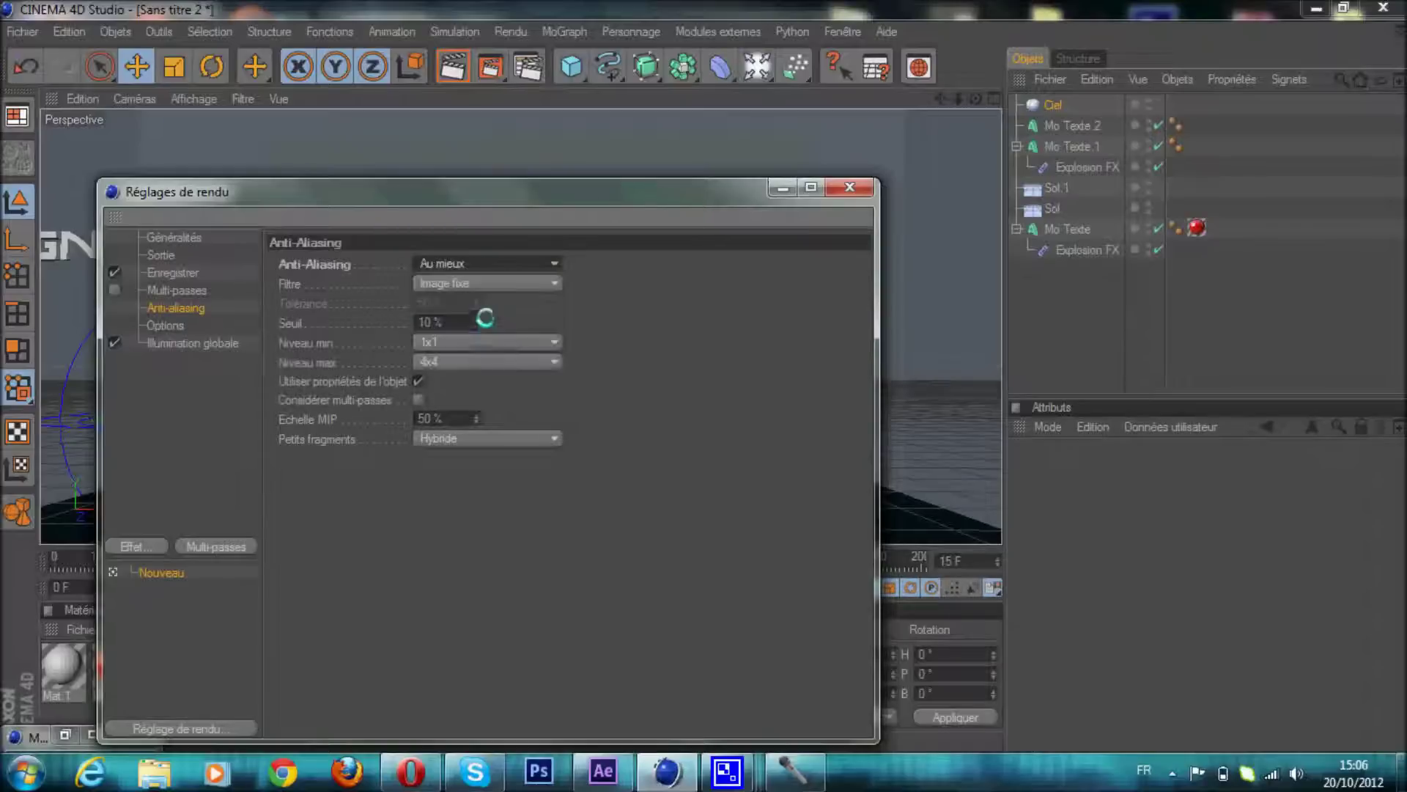
pyautogui.click(484, 361)
pyautogui.click(487, 403)
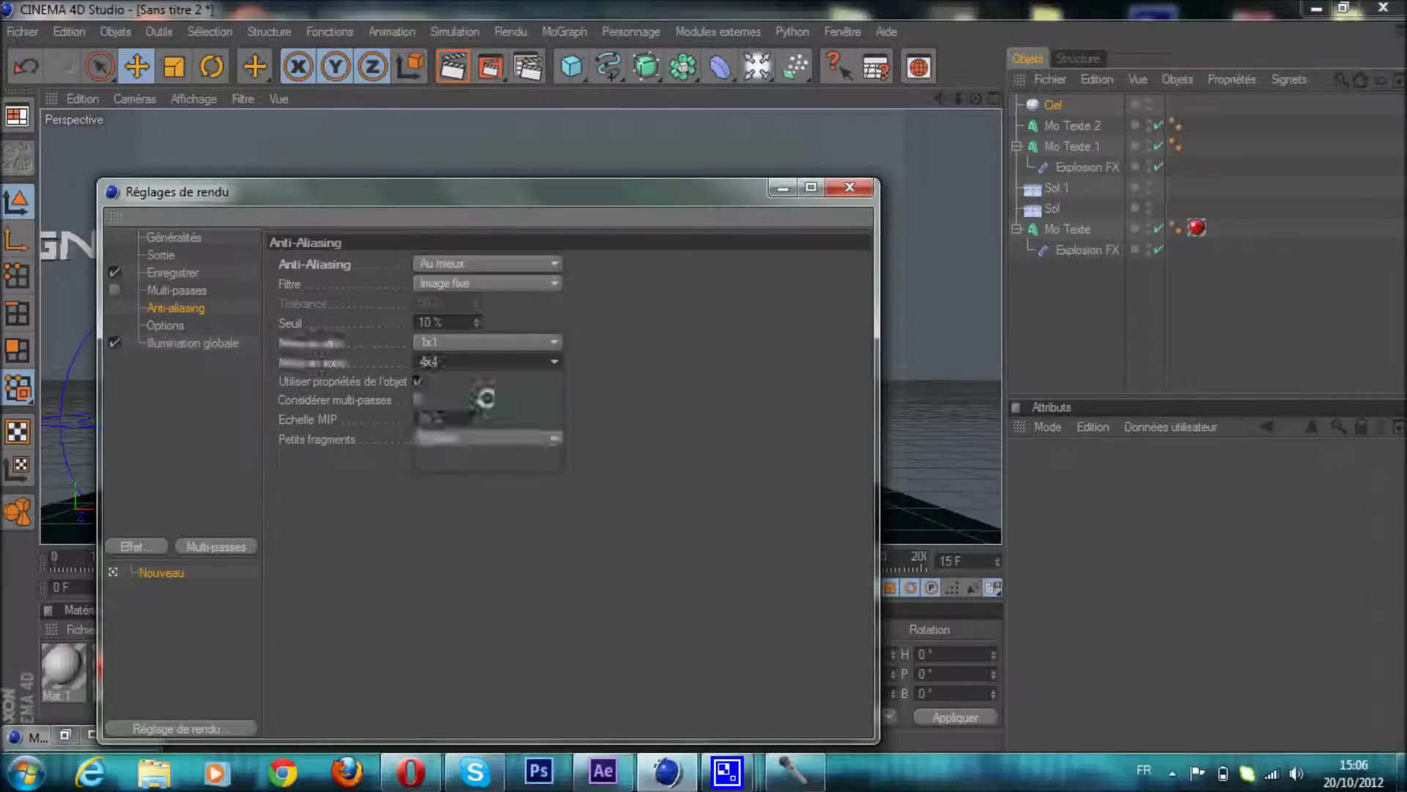
pyautogui.click(783, 188)
# Play back the animation in the viewport, render it to the Visualiseur and minimize the program
pyautogui.moveTo(961, 95)
pyautogui.mouseDown()
pyautogui.moveTo(704, 374)
pyautogui.moveTo(961, 96)
pyautogui.moveTo(704, 374)
pyautogui.moveTo(946, 98)
pyautogui.mouseUp()
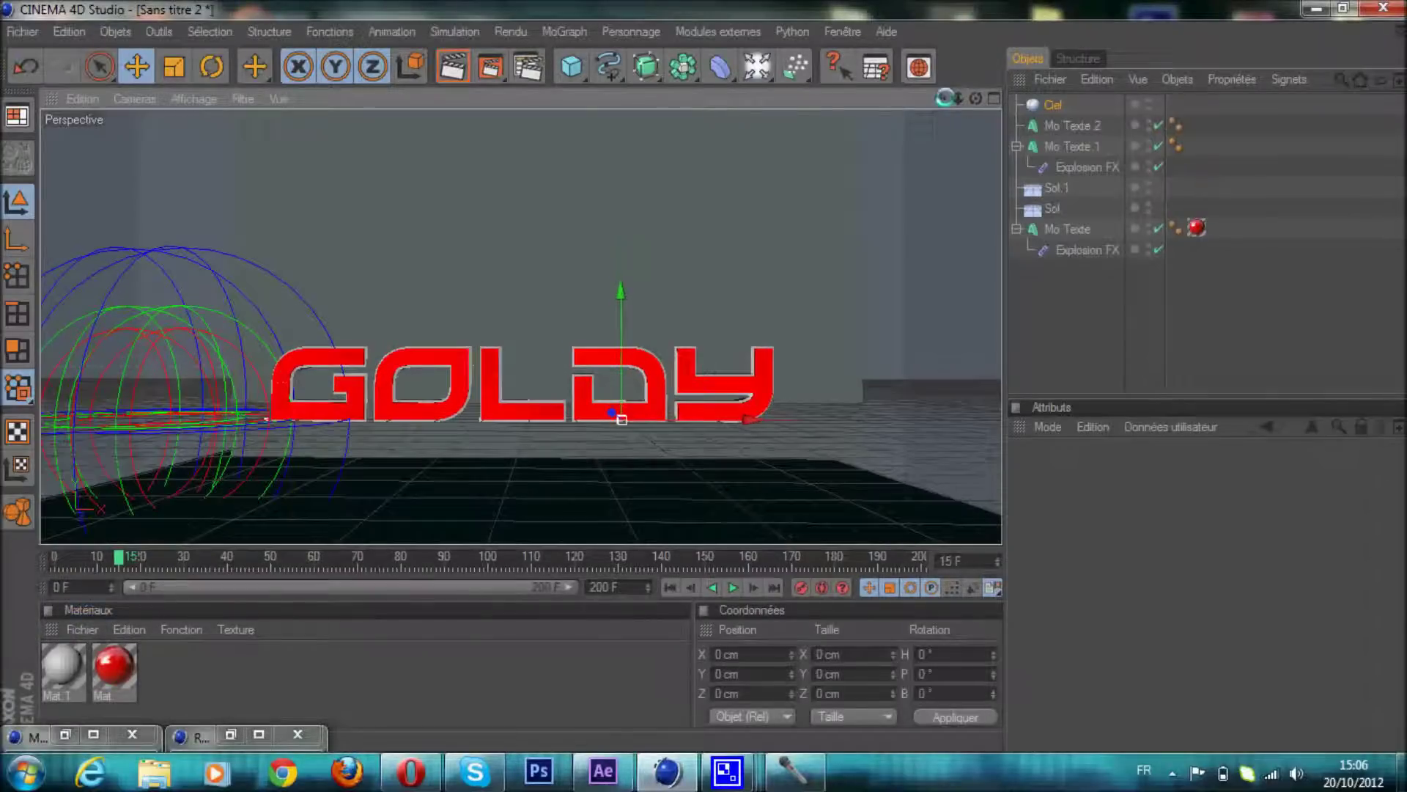
pyautogui.click(732, 587)
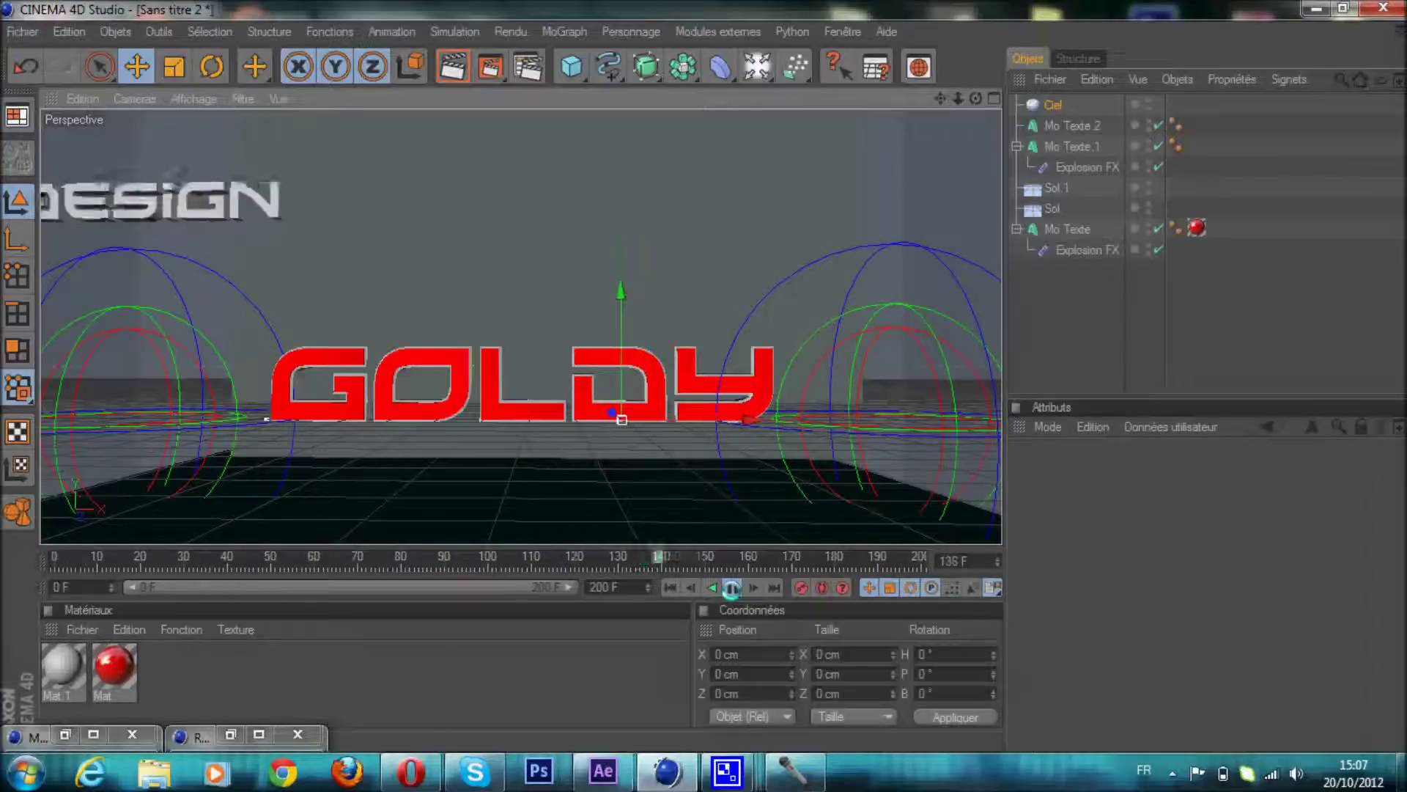
pyautogui.click(733, 588)
pyautogui.click(490, 67)
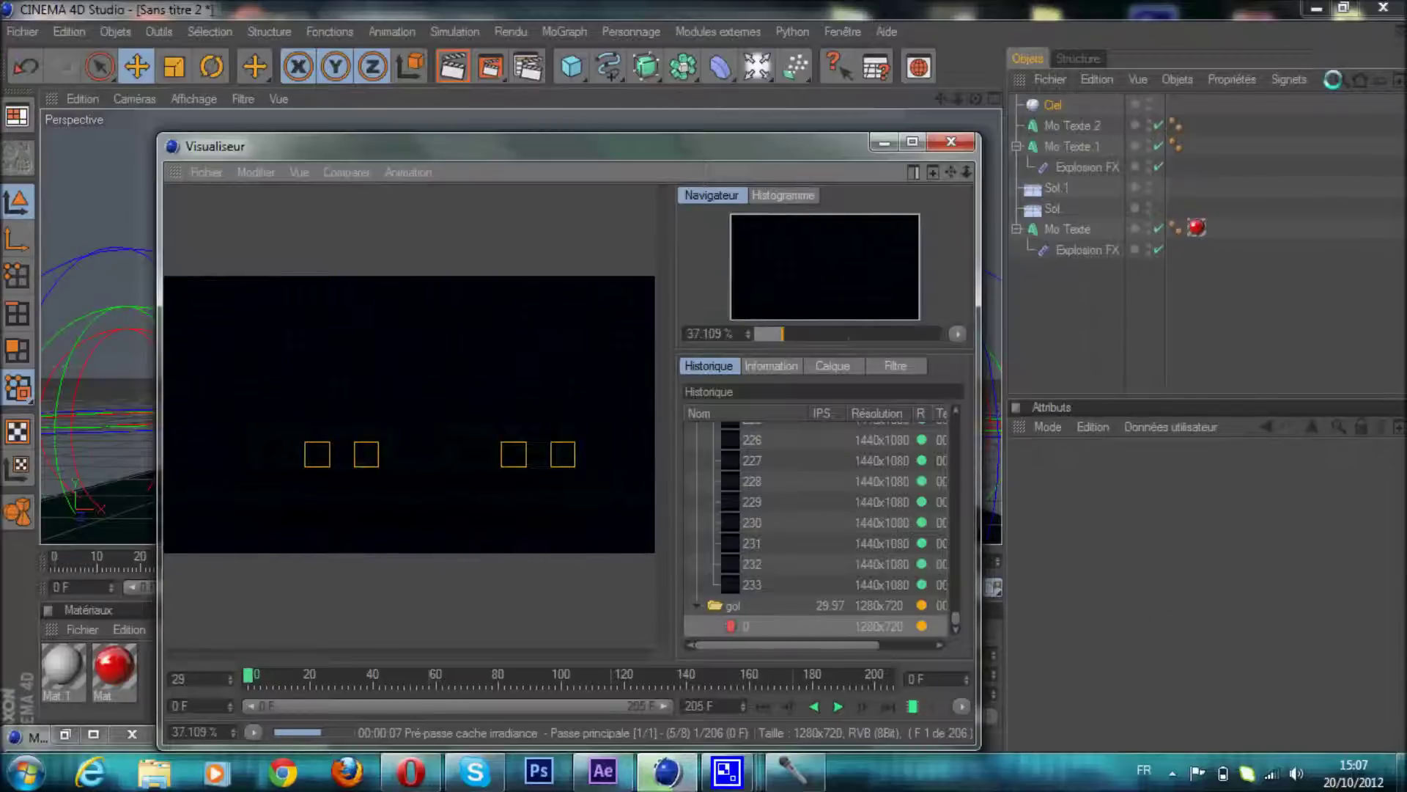
pyautogui.click(1314, 8)
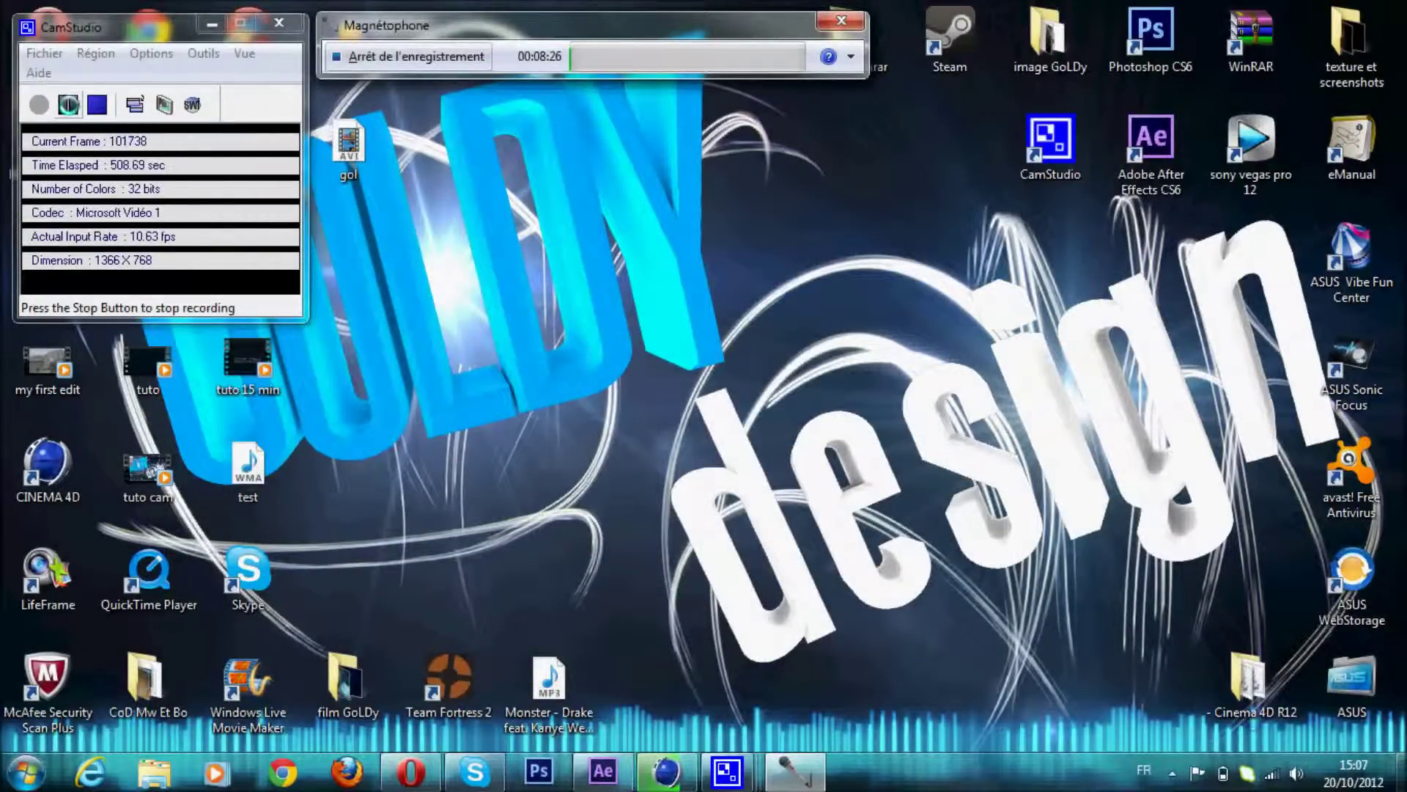
# Stop the current sound recording in Magnétophone and start a new one
pyautogui.click(450, 56)
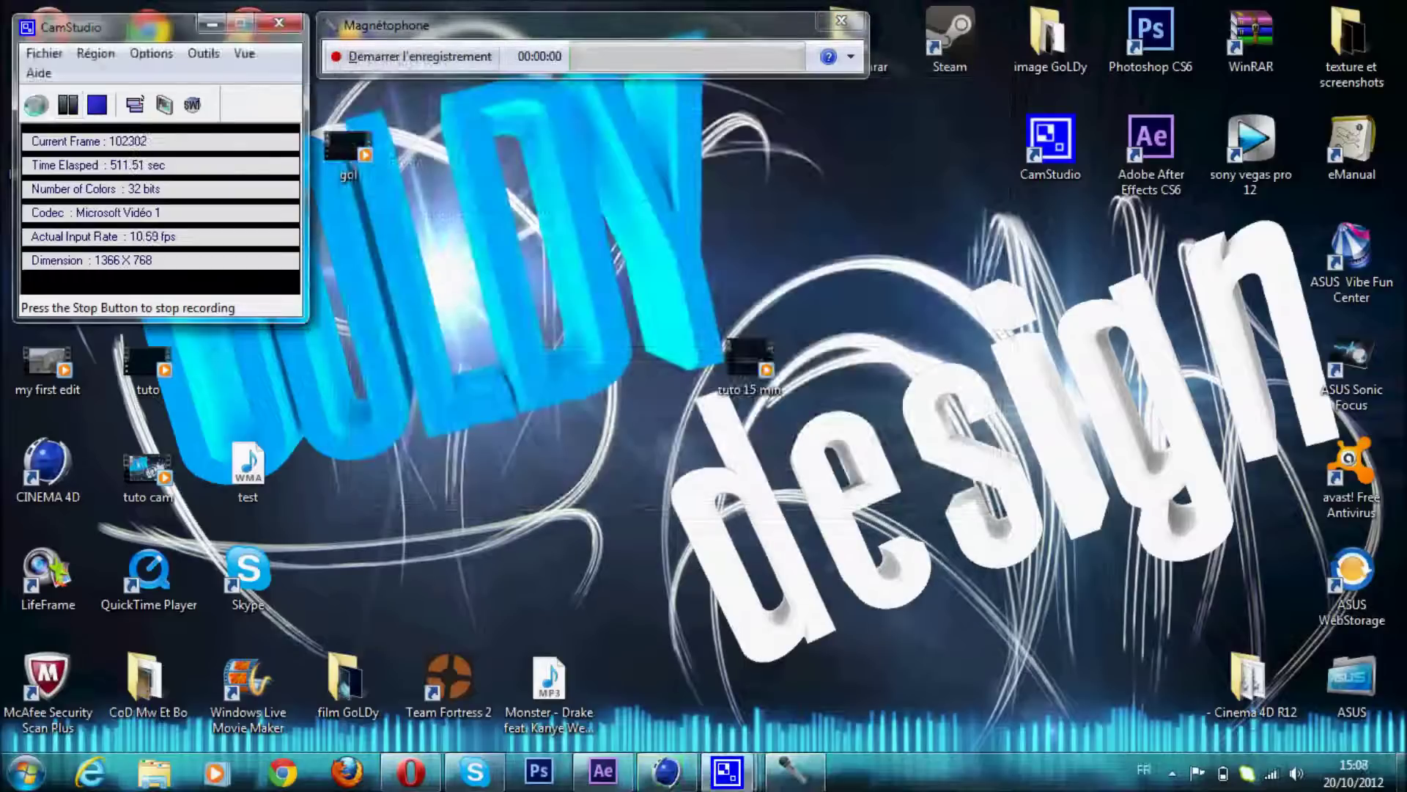
pyautogui.click(412, 58)
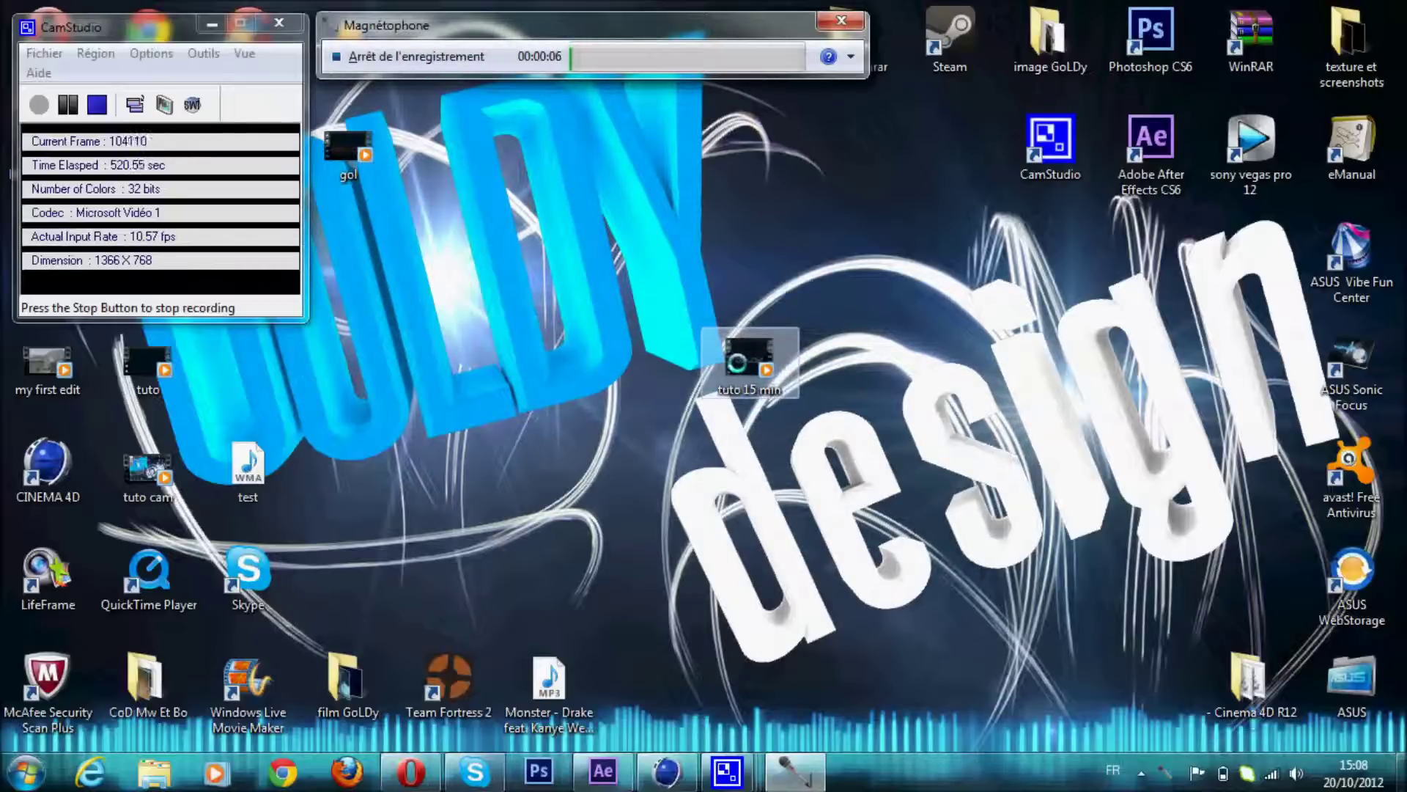
# Play the finished "tuto 15 min" video from the desktop in full screen
pyautogui.click(737, 362)
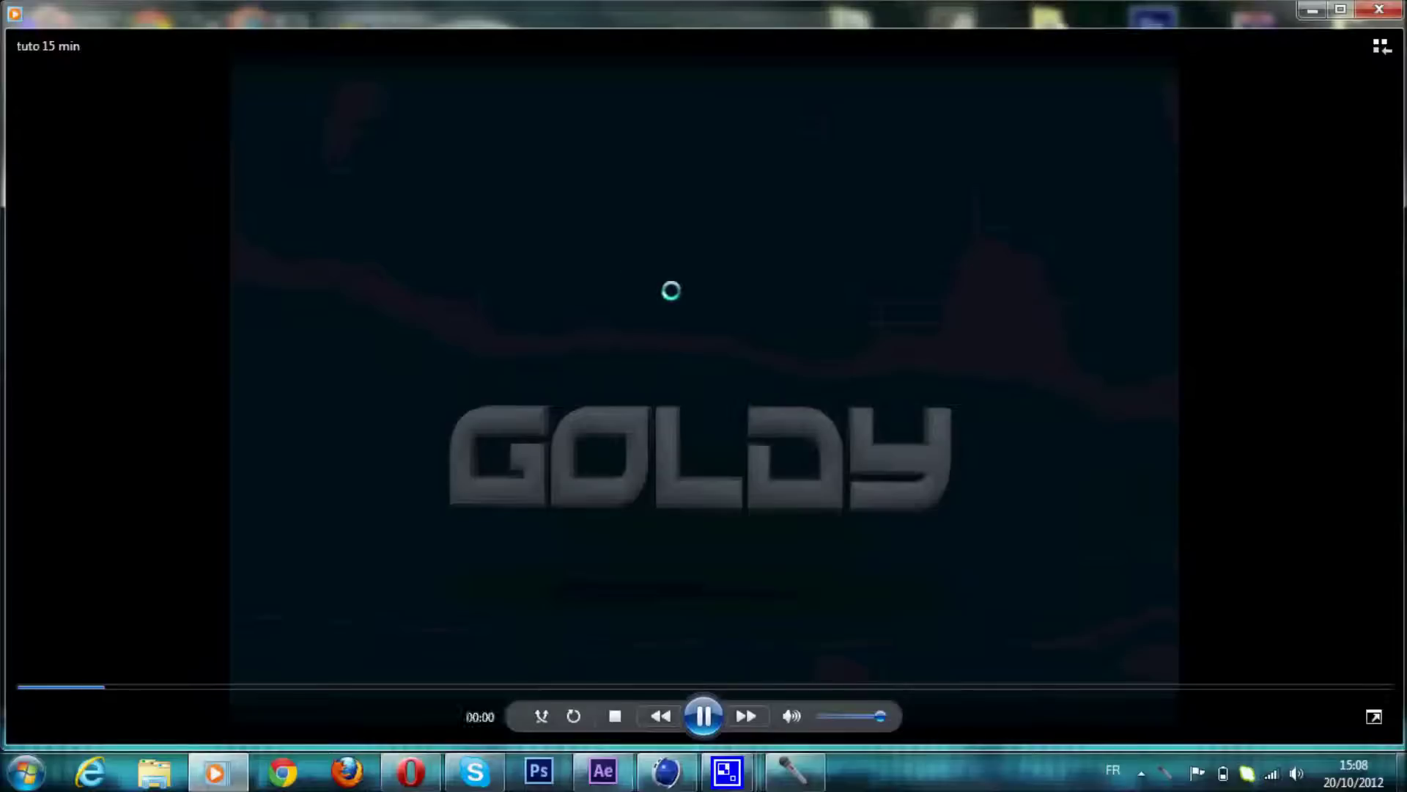
pyautogui.doubleClick(685, 296)
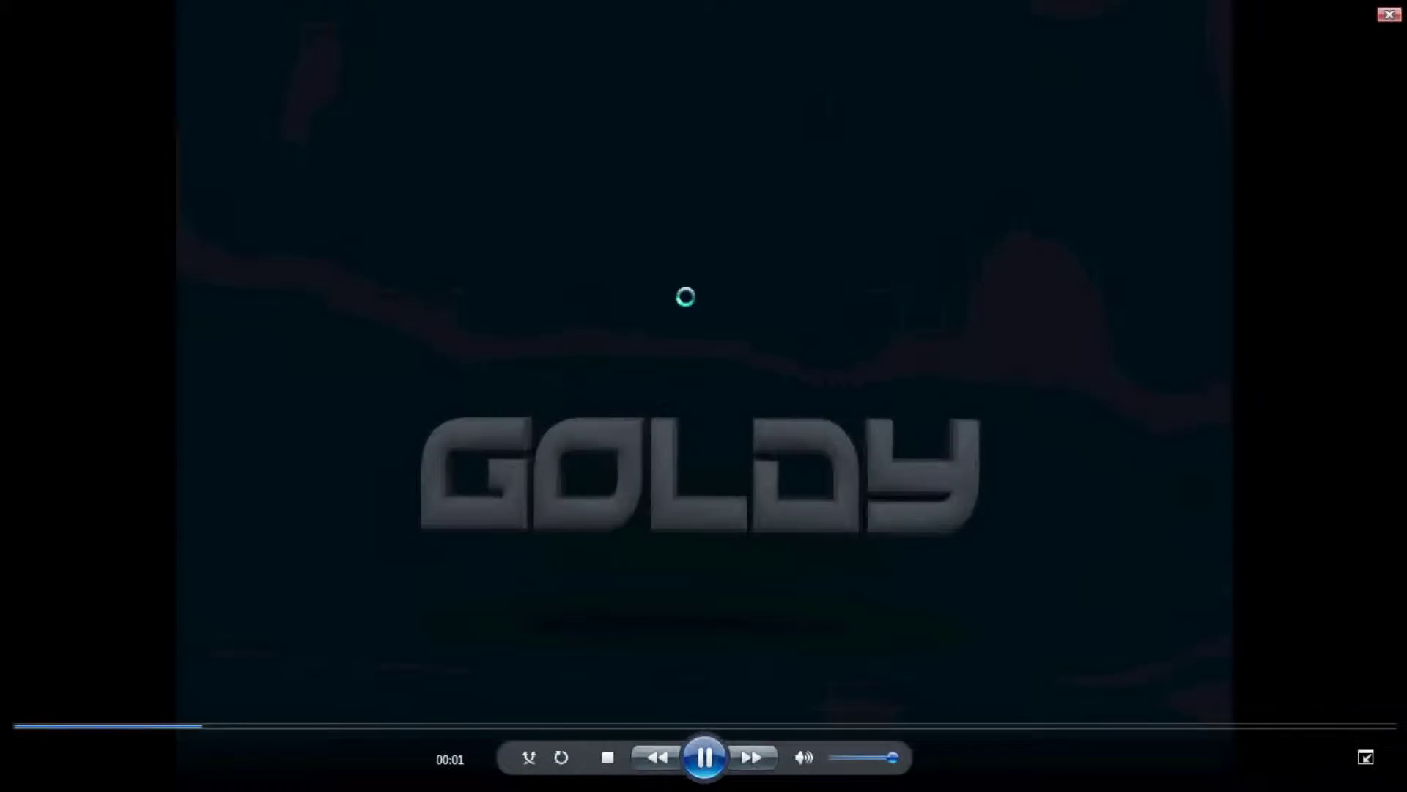
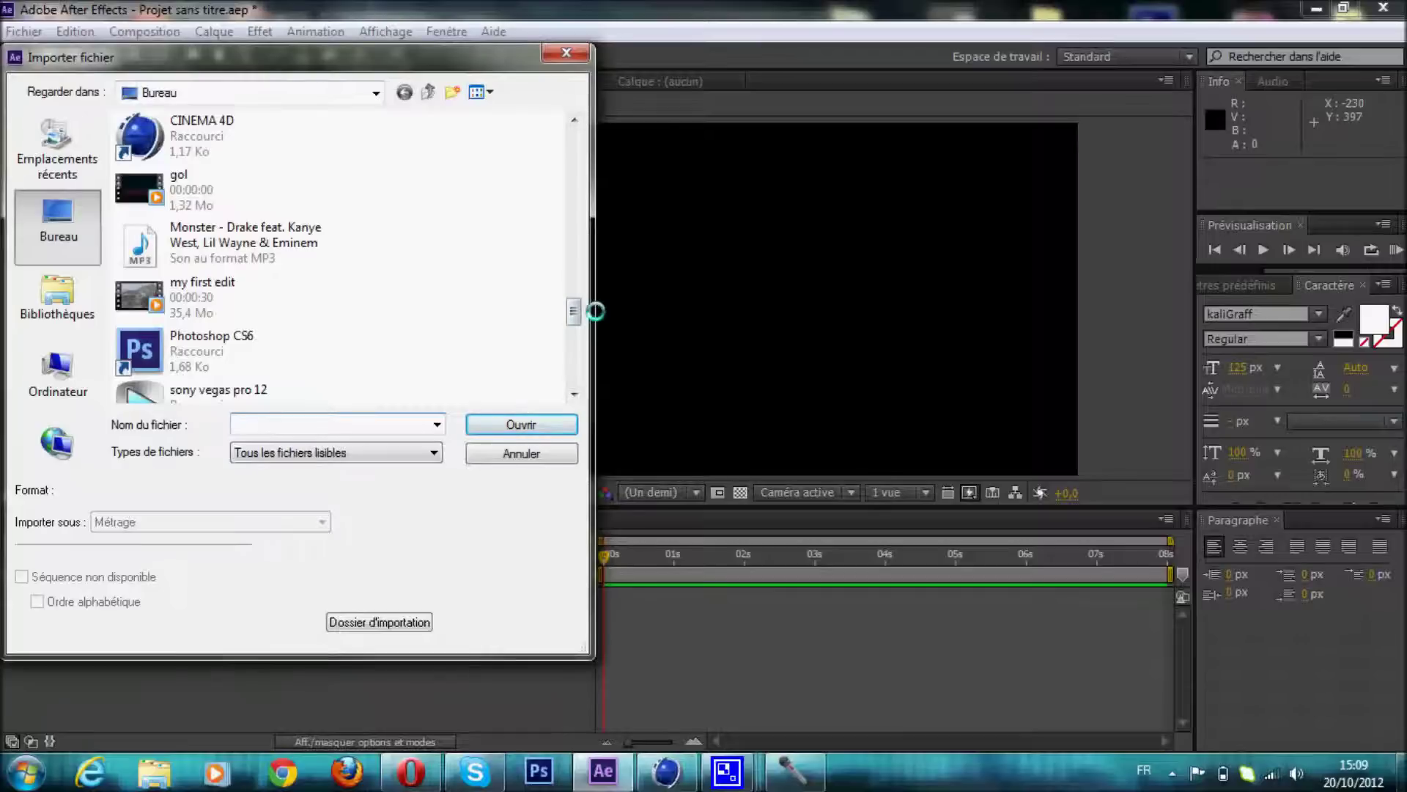
# In After Effects, import the "tuto 15 min" video from the desktop and place it in the timeline of Composition 1
pyautogui.moveTo(573, 313); pyautogui.dragTo(568, 348)
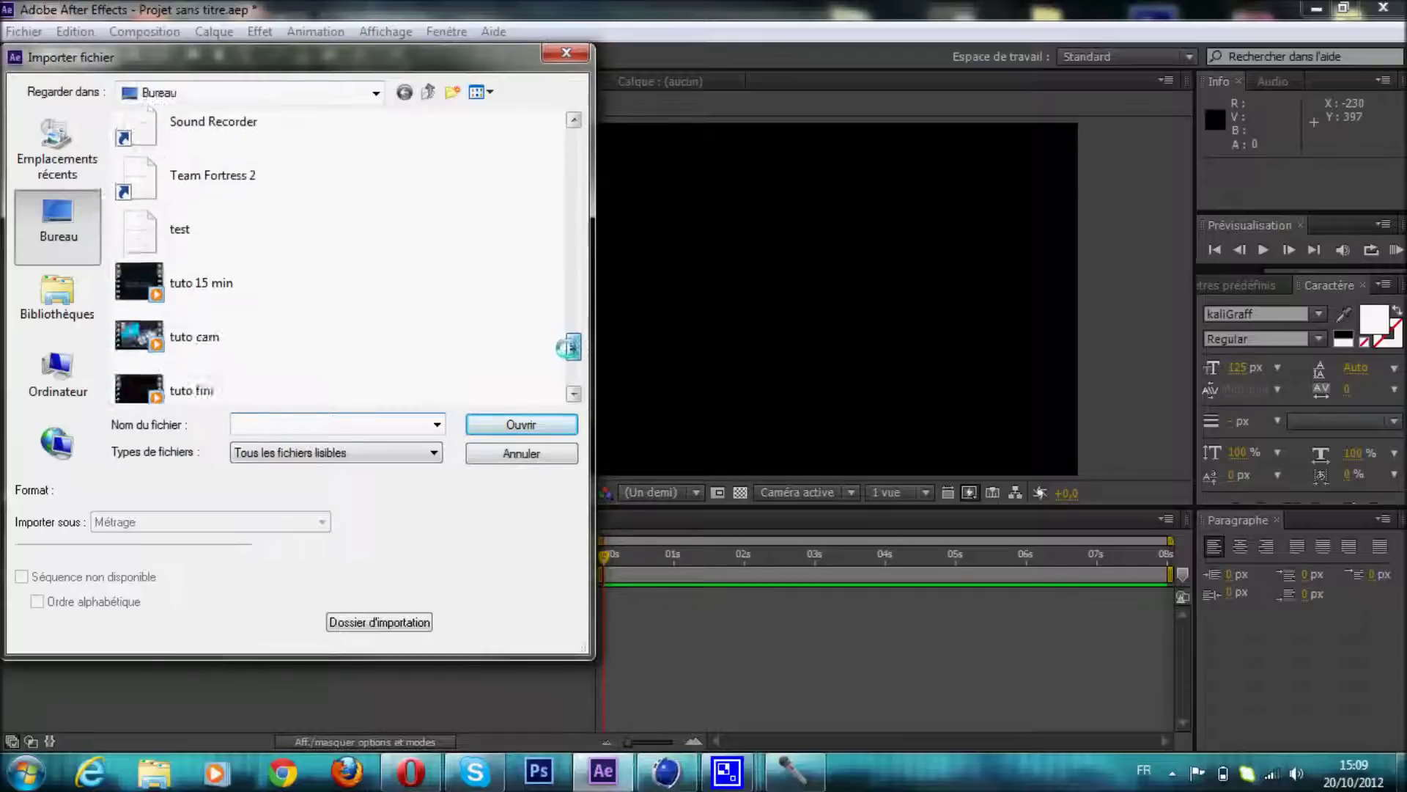
pyautogui.doubleClick(192, 268)
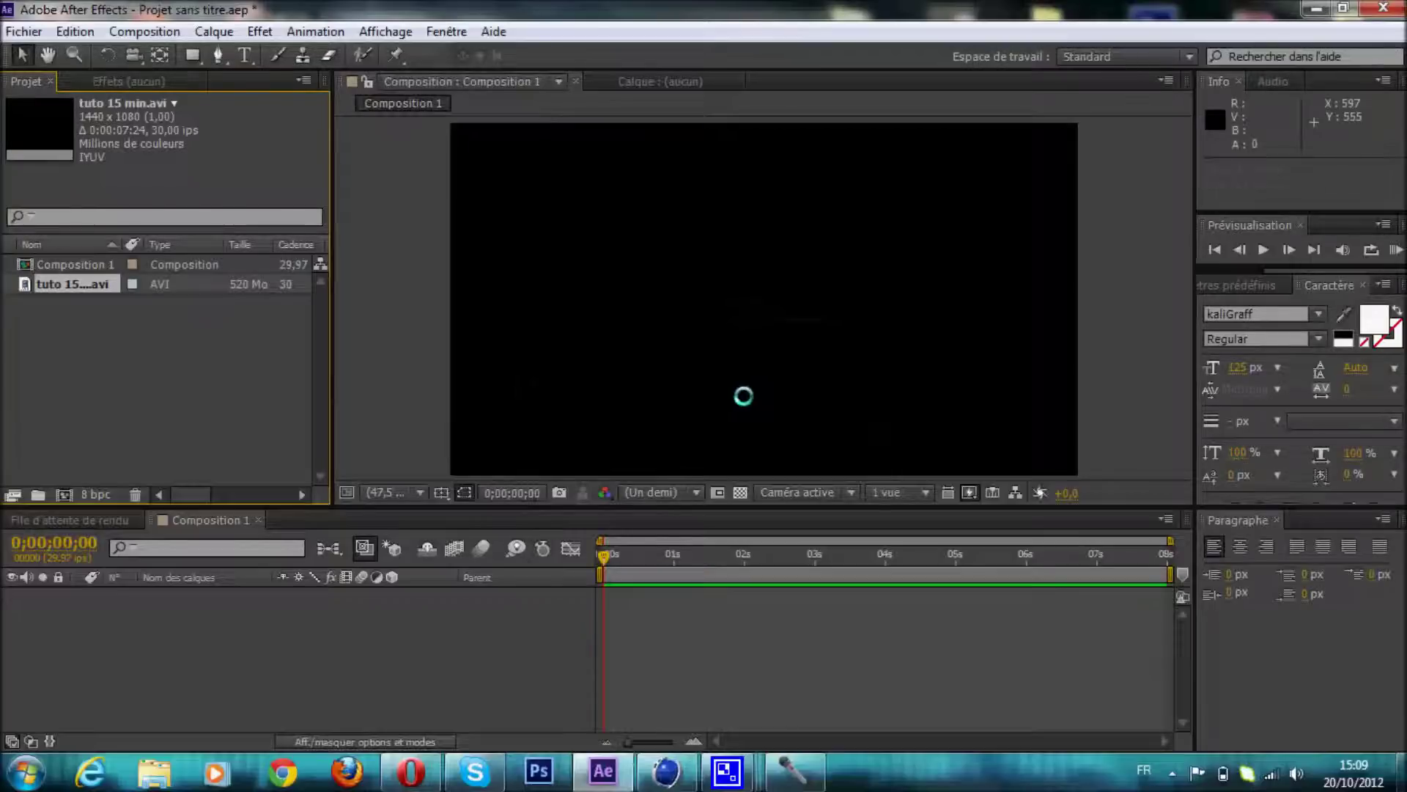
pyautogui.moveTo(103, 285); pyautogui.dragTo(110, 612)
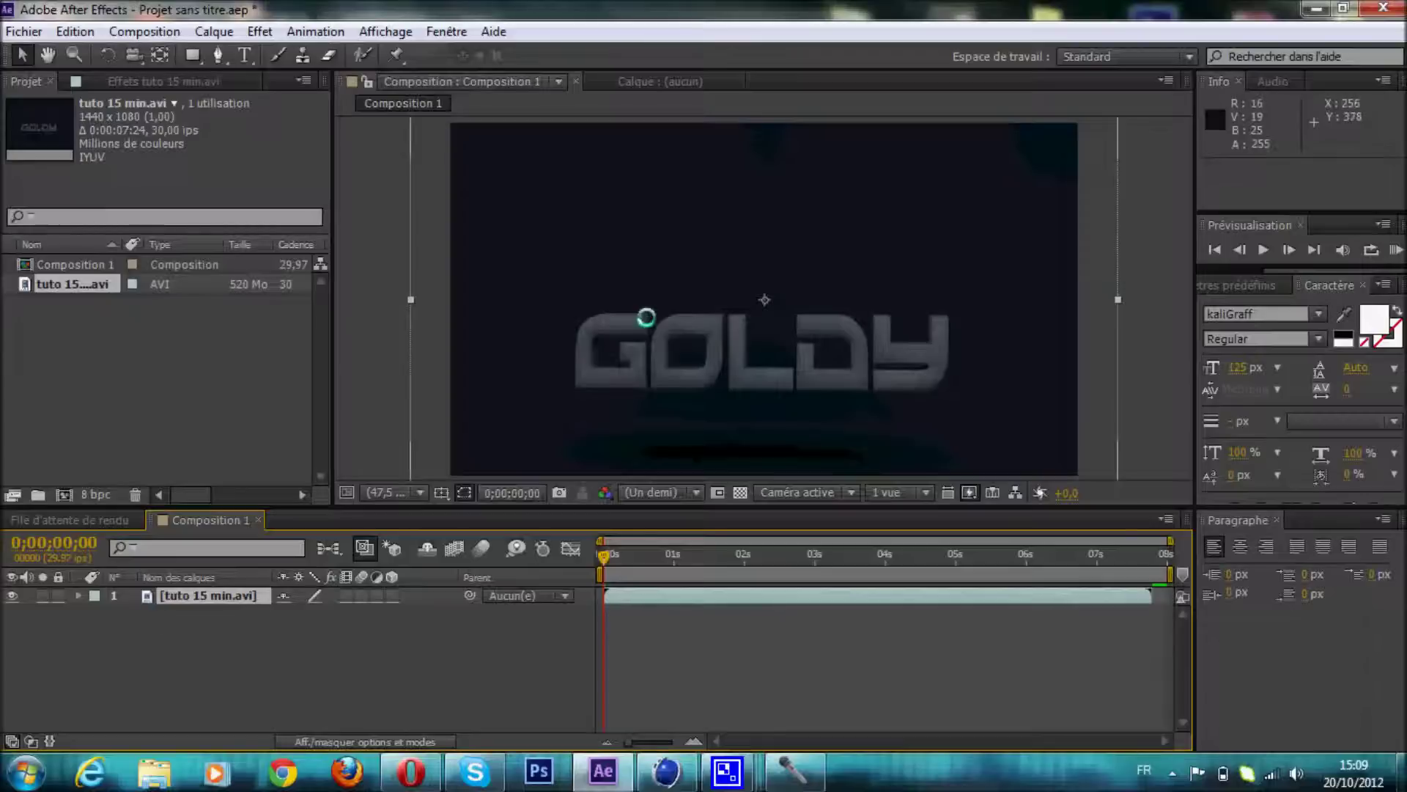
pyautogui.moveTo(607, 552)
pyautogui.mouseDown()
pyautogui.moveTo(727, 557)
pyautogui.moveTo(586, 548)
pyautogui.mouseUp()
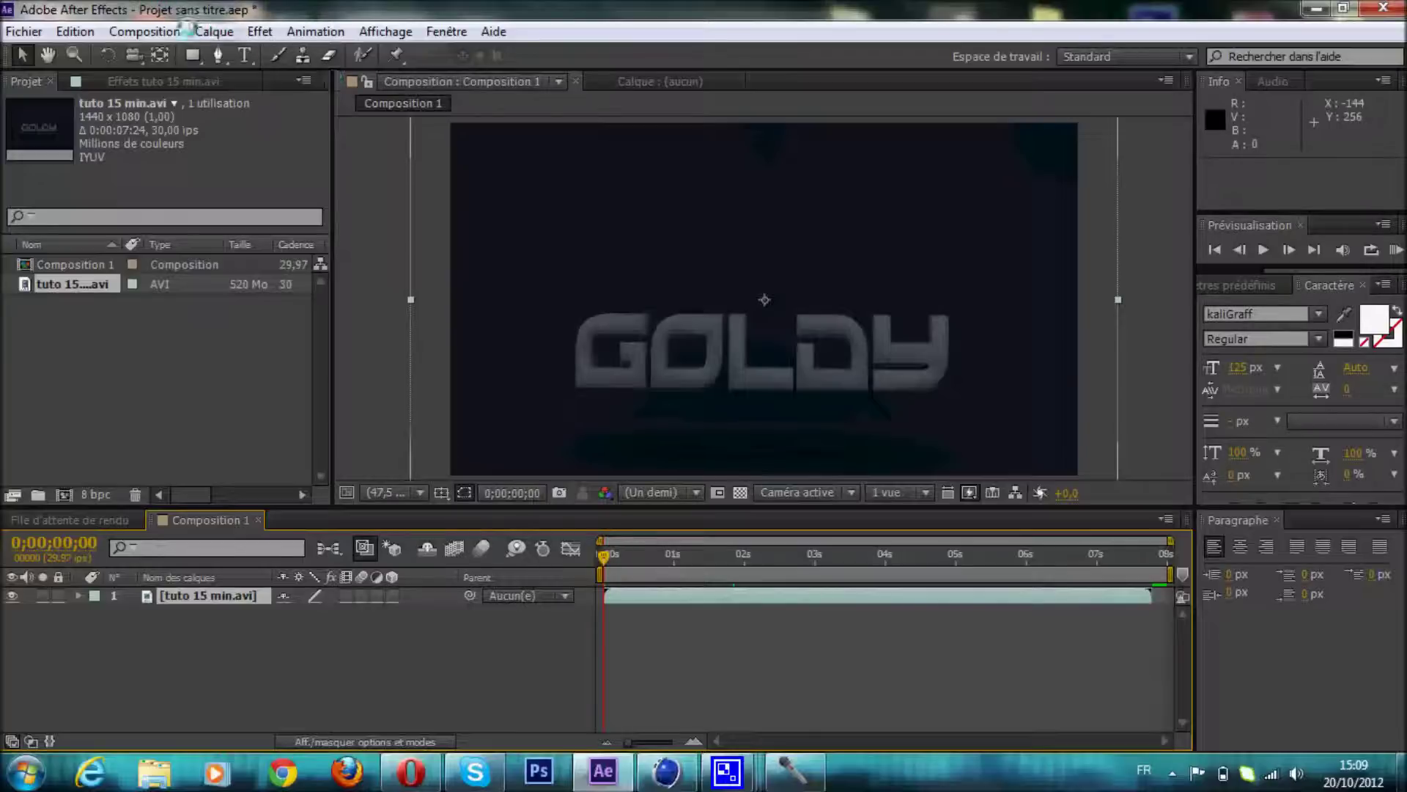
# Create a Calque d'effets layer above the video and apply the Magic Bullet Looks effect to it
pyautogui.click(199, 29)
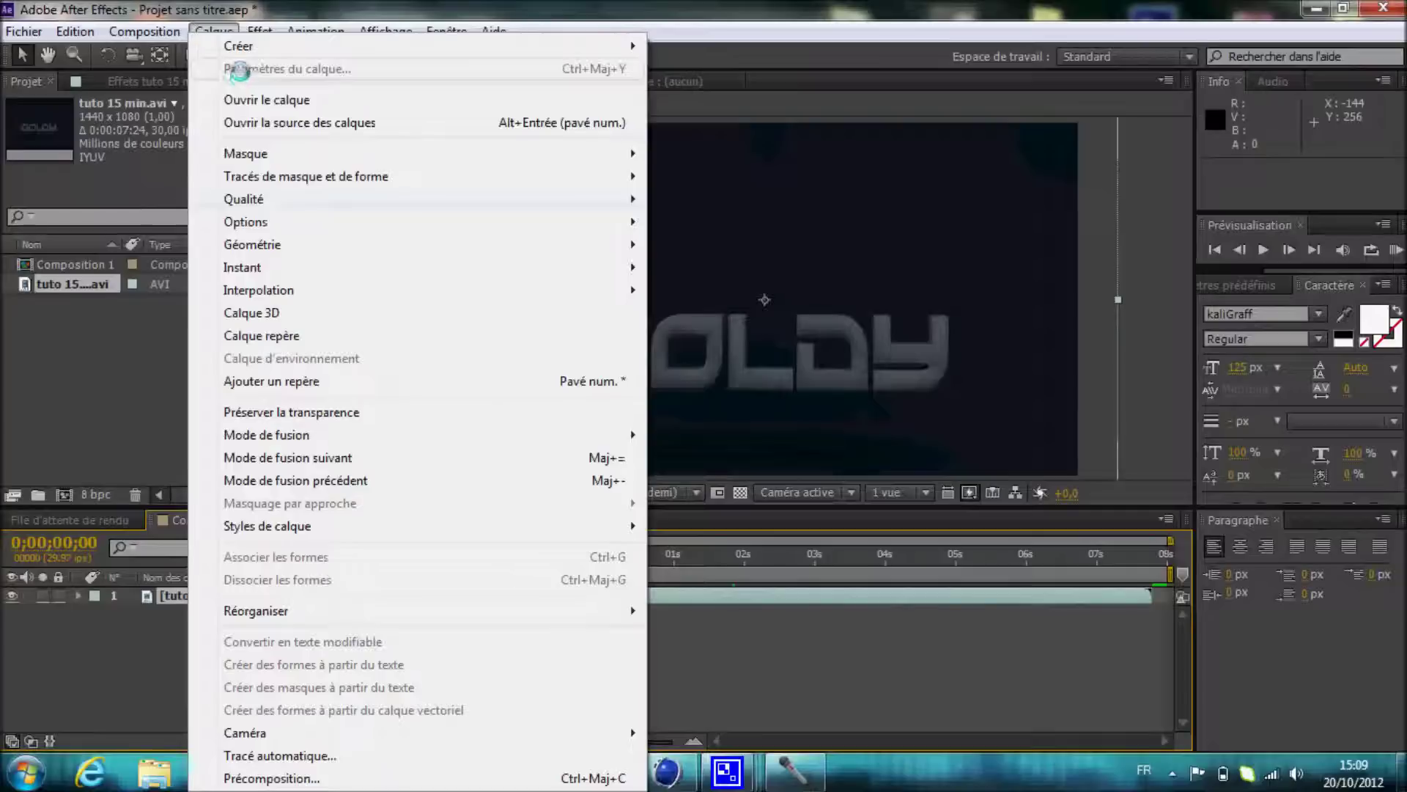
pyautogui.moveTo(242, 46)
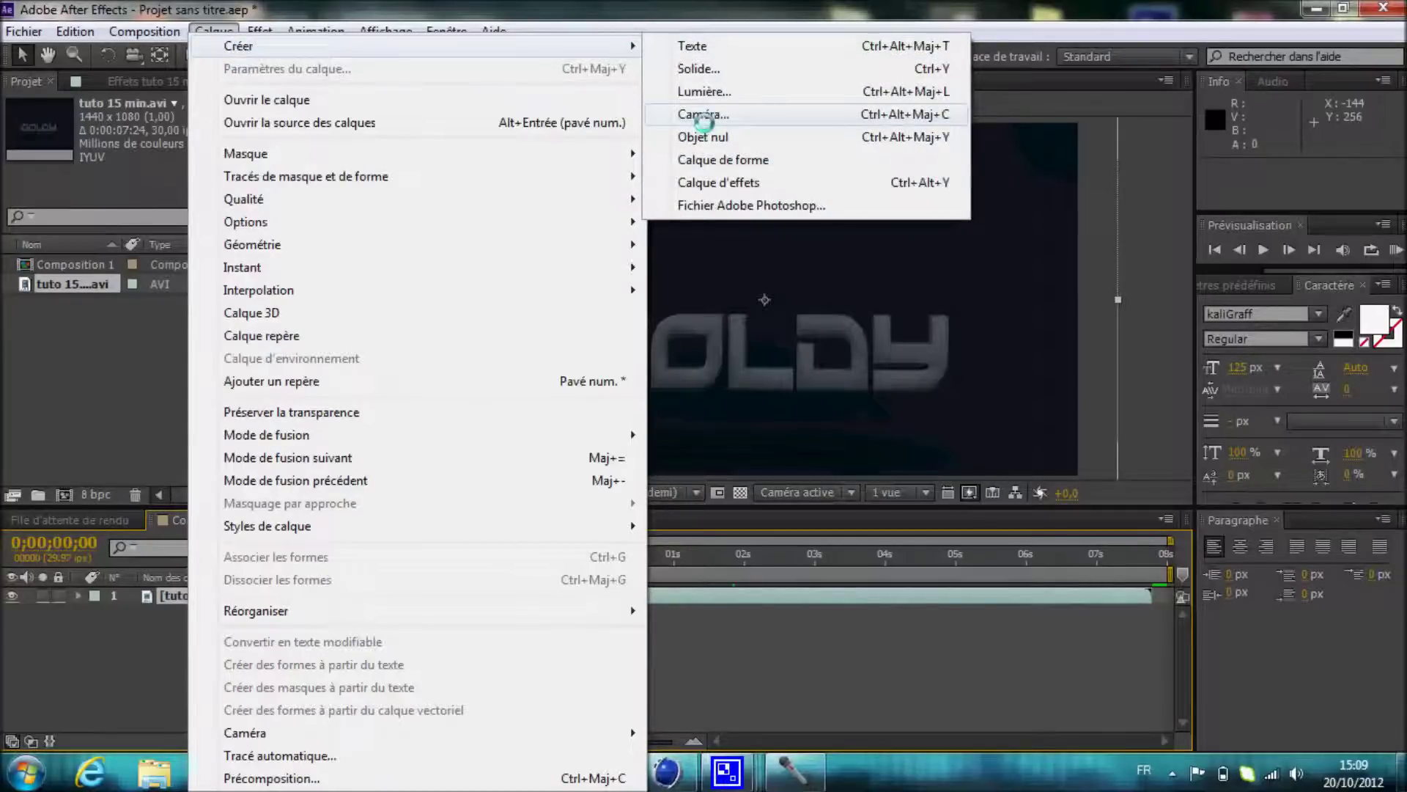
pyautogui.click(714, 182)
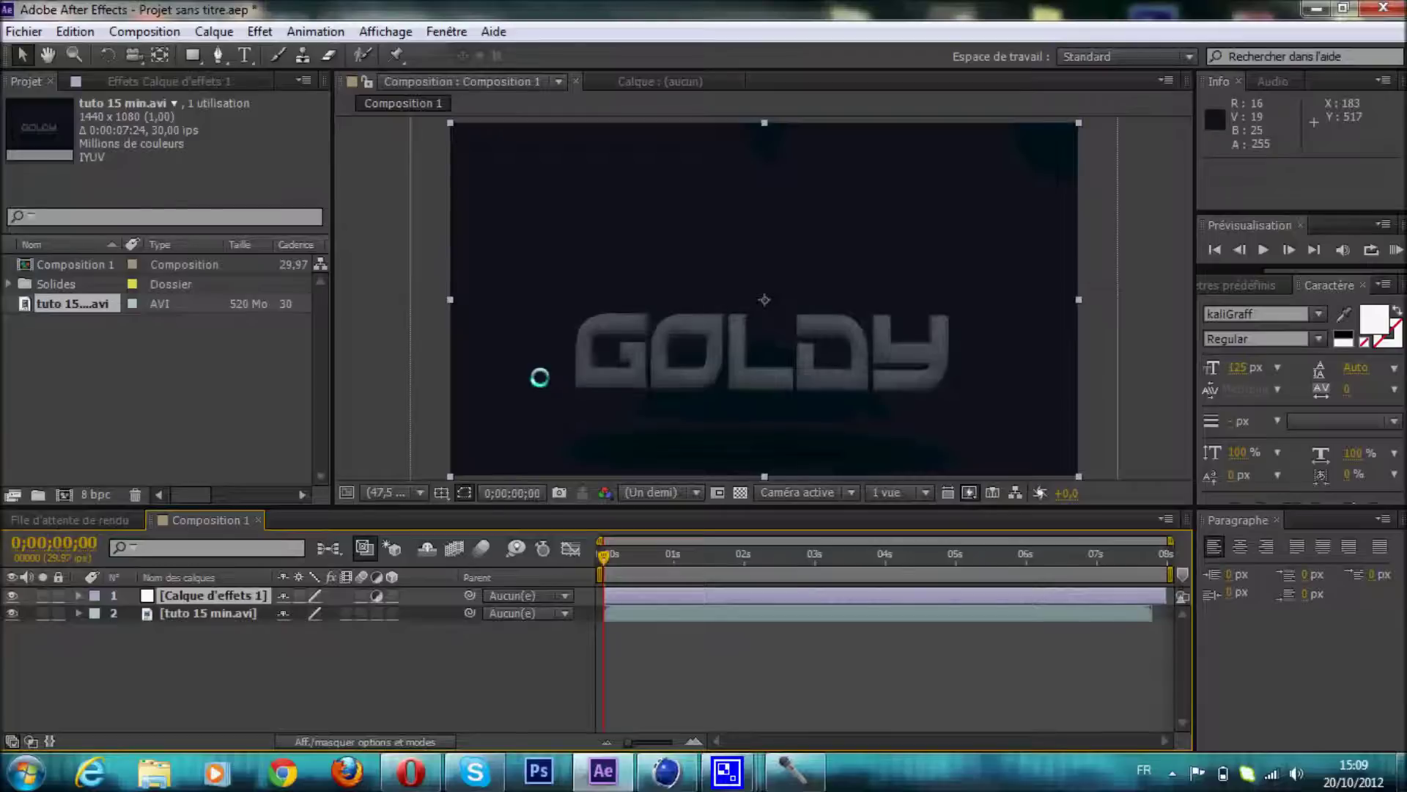
pyautogui.click(260, 31)
pyautogui.moveTo(399, 338)
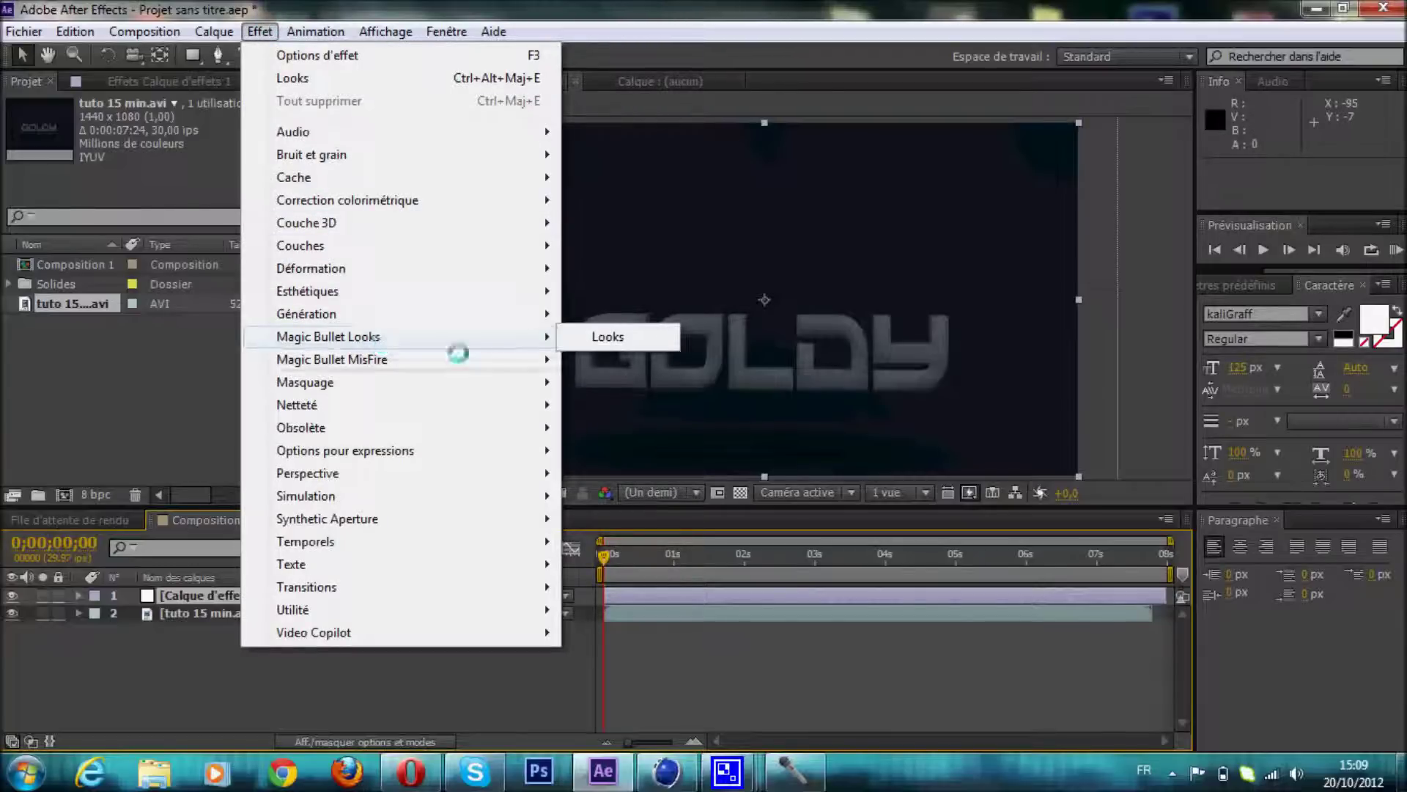
pyautogui.click(609, 335)
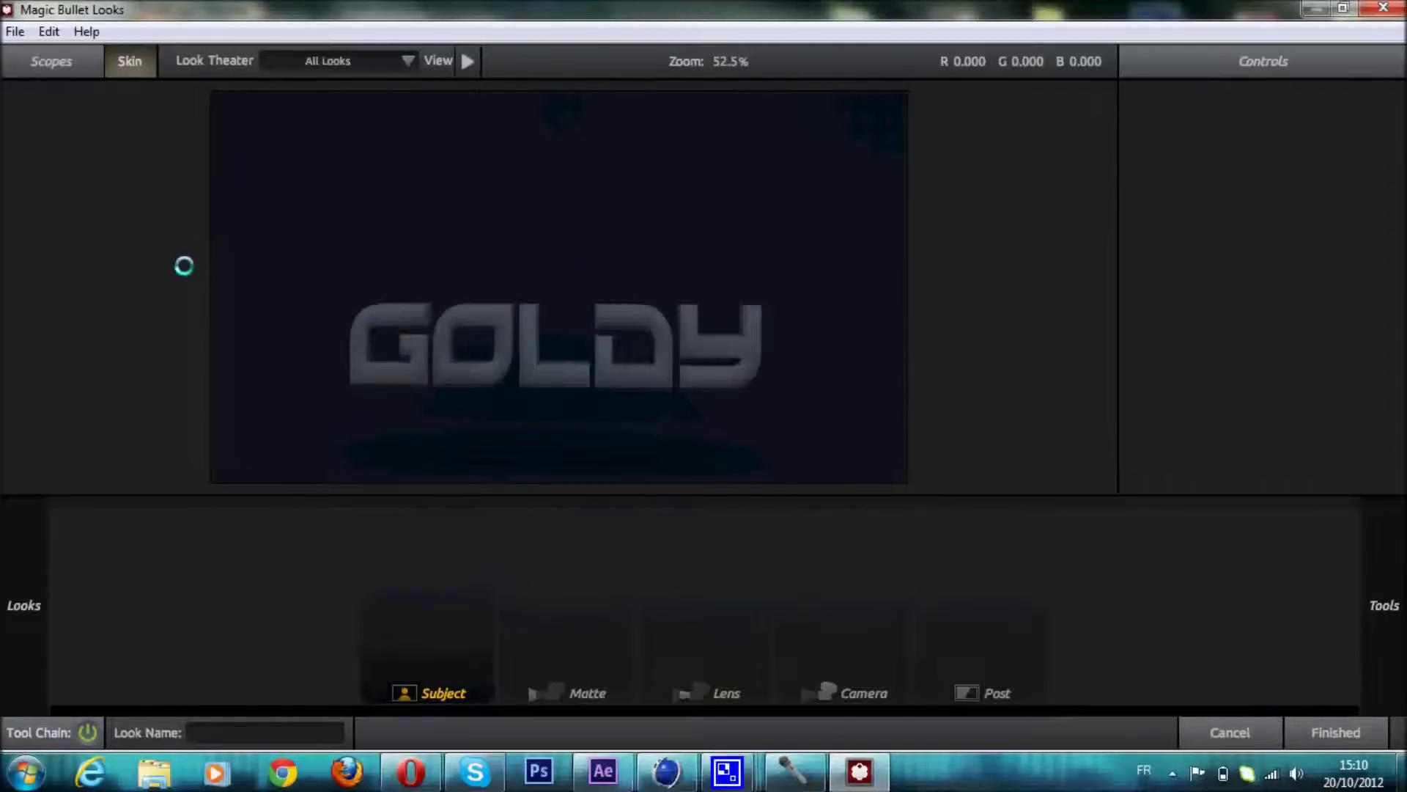
# Choose the Halogen preset from the diffusion looks in Magic Bullet Looks
pyautogui.moveTo(63, 276)
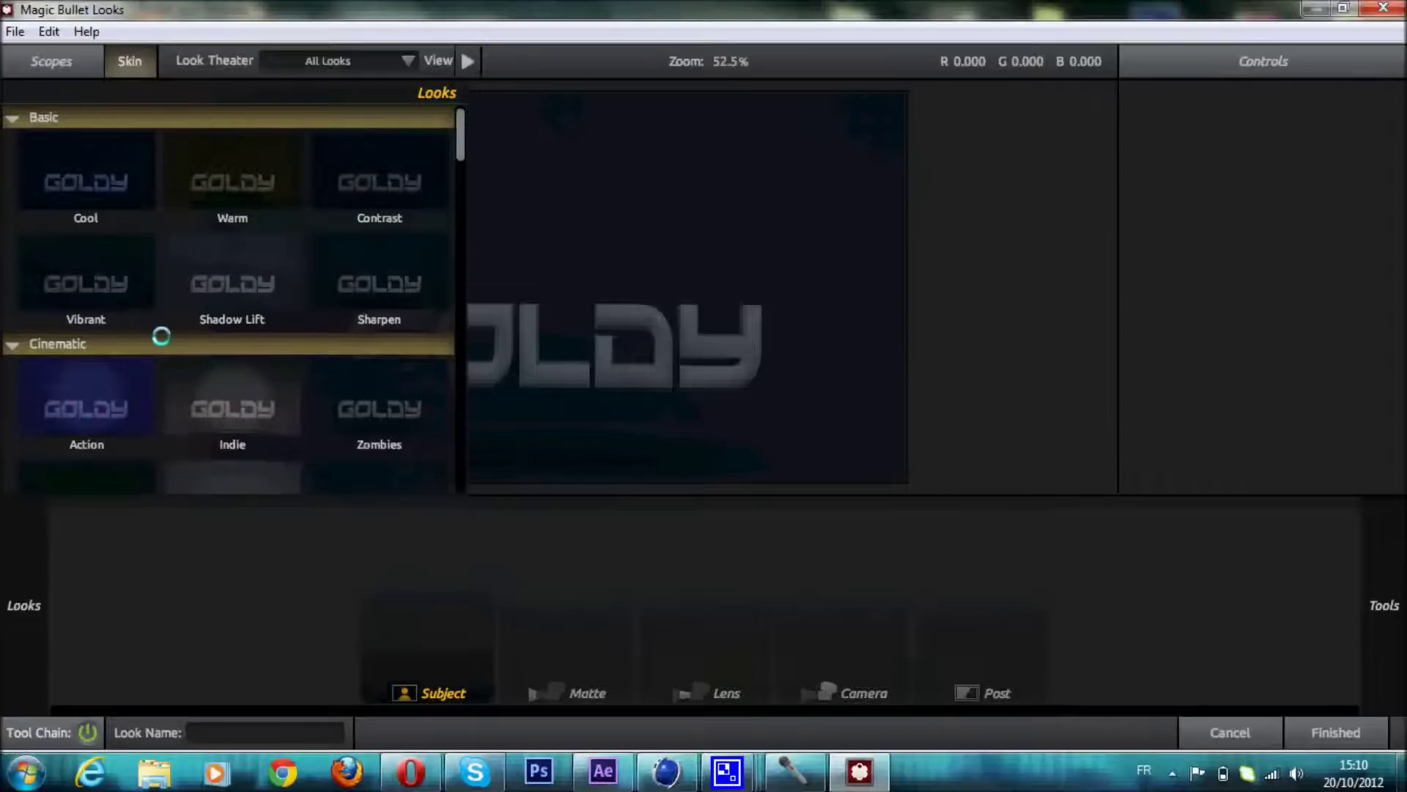
pyautogui.moveTo(463, 145); pyautogui.dragTo(455, 272)
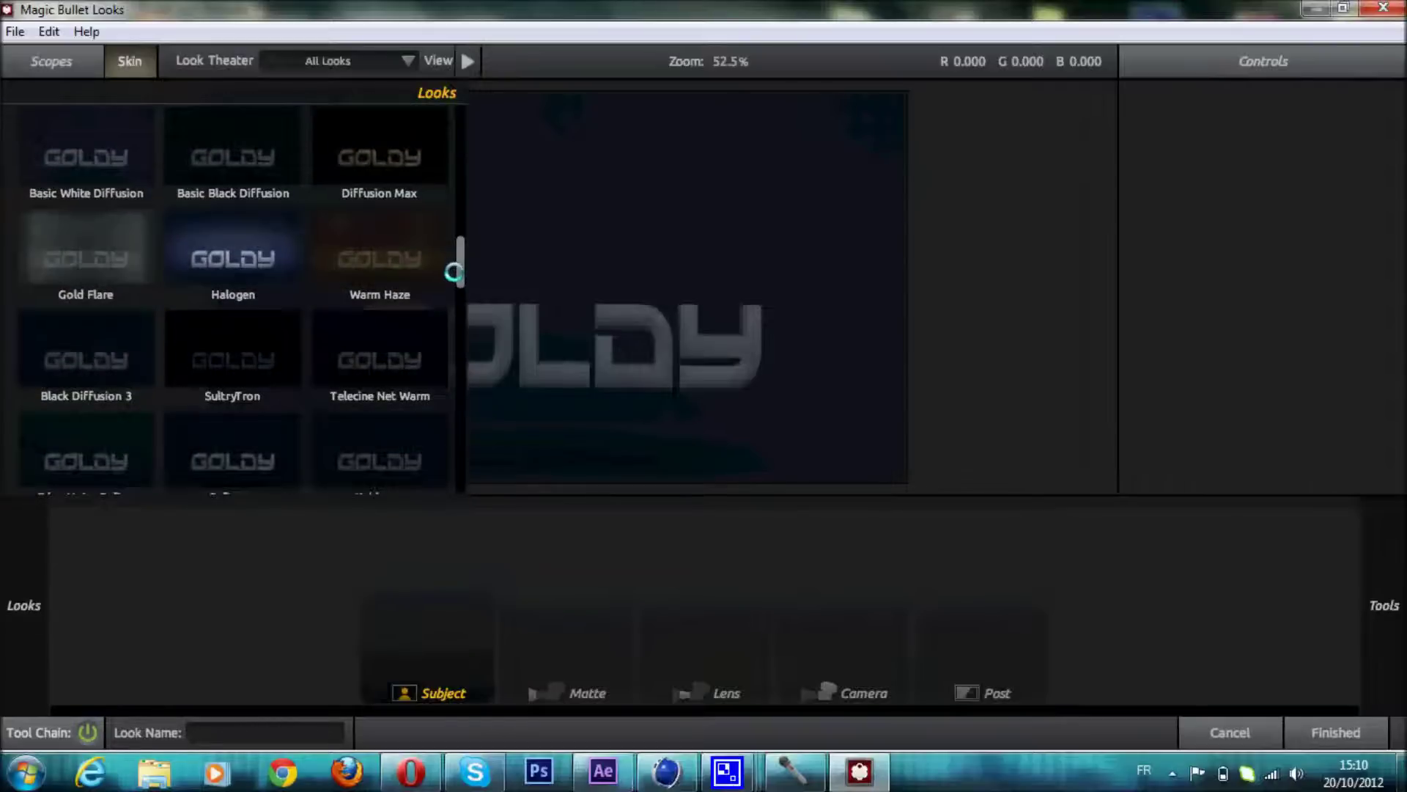
pyautogui.click(233, 253)
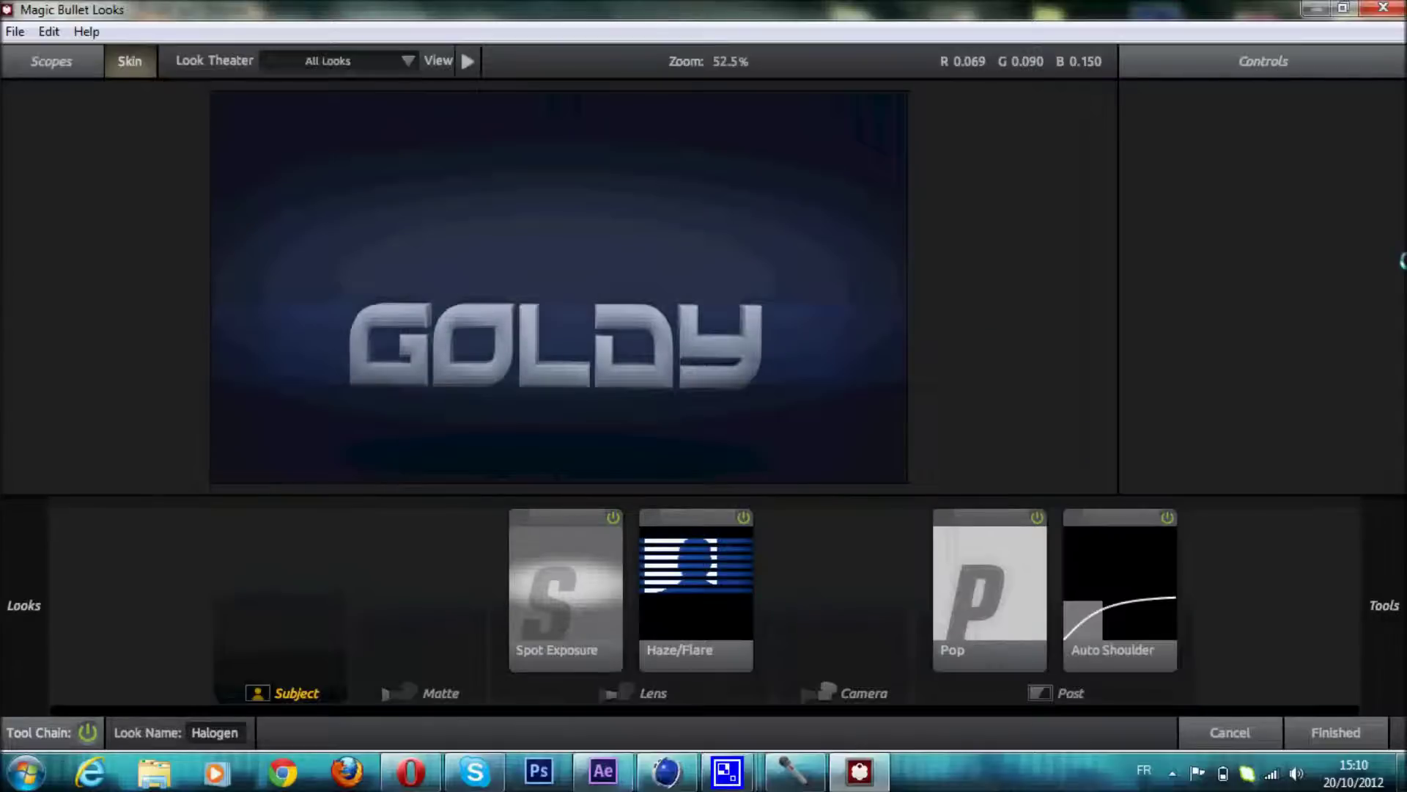
# Add the Edge Softness lens tool with a spread of about 0.253, finish the look and check the clip at 0;00;02;12
pyautogui.moveTo(1401, 260)
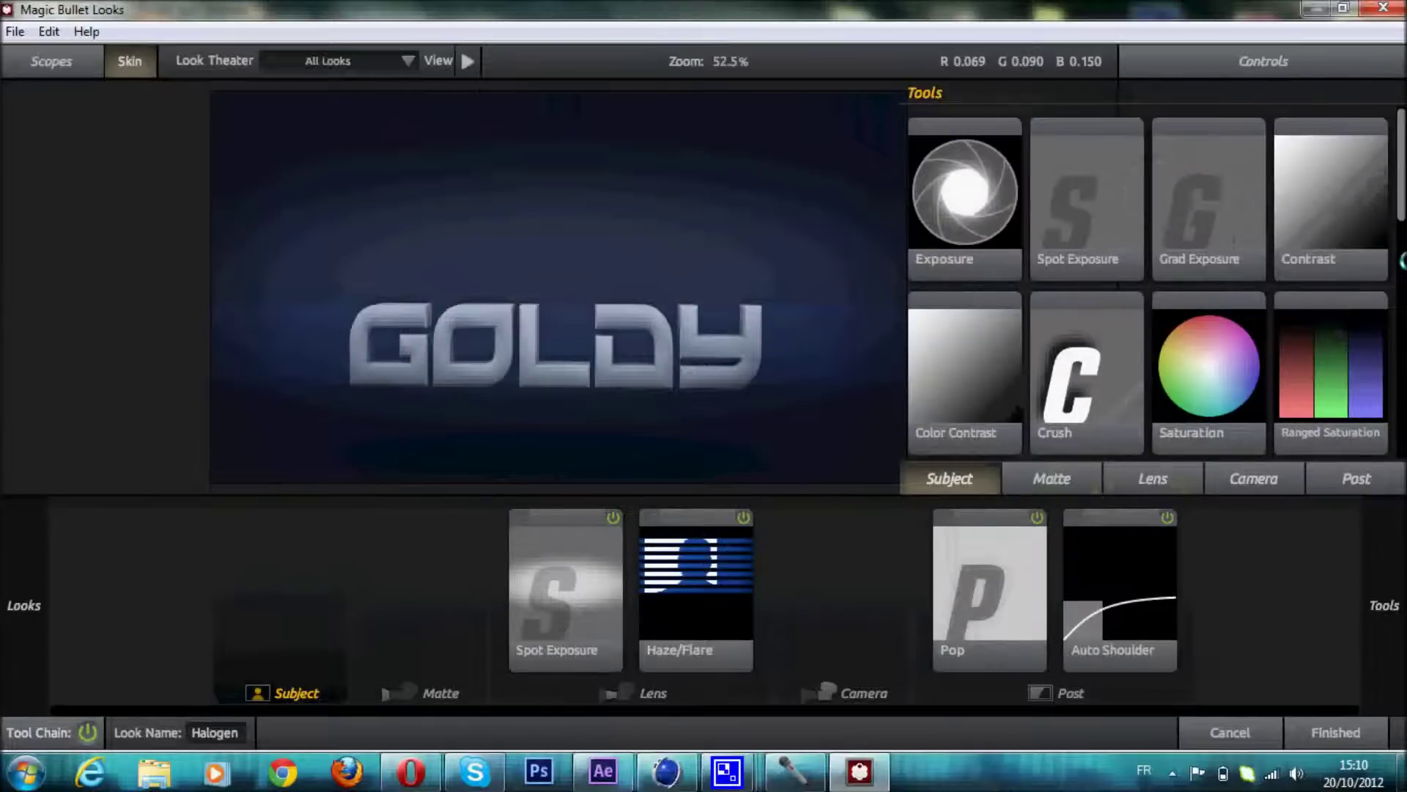
pyautogui.click(1157, 478)
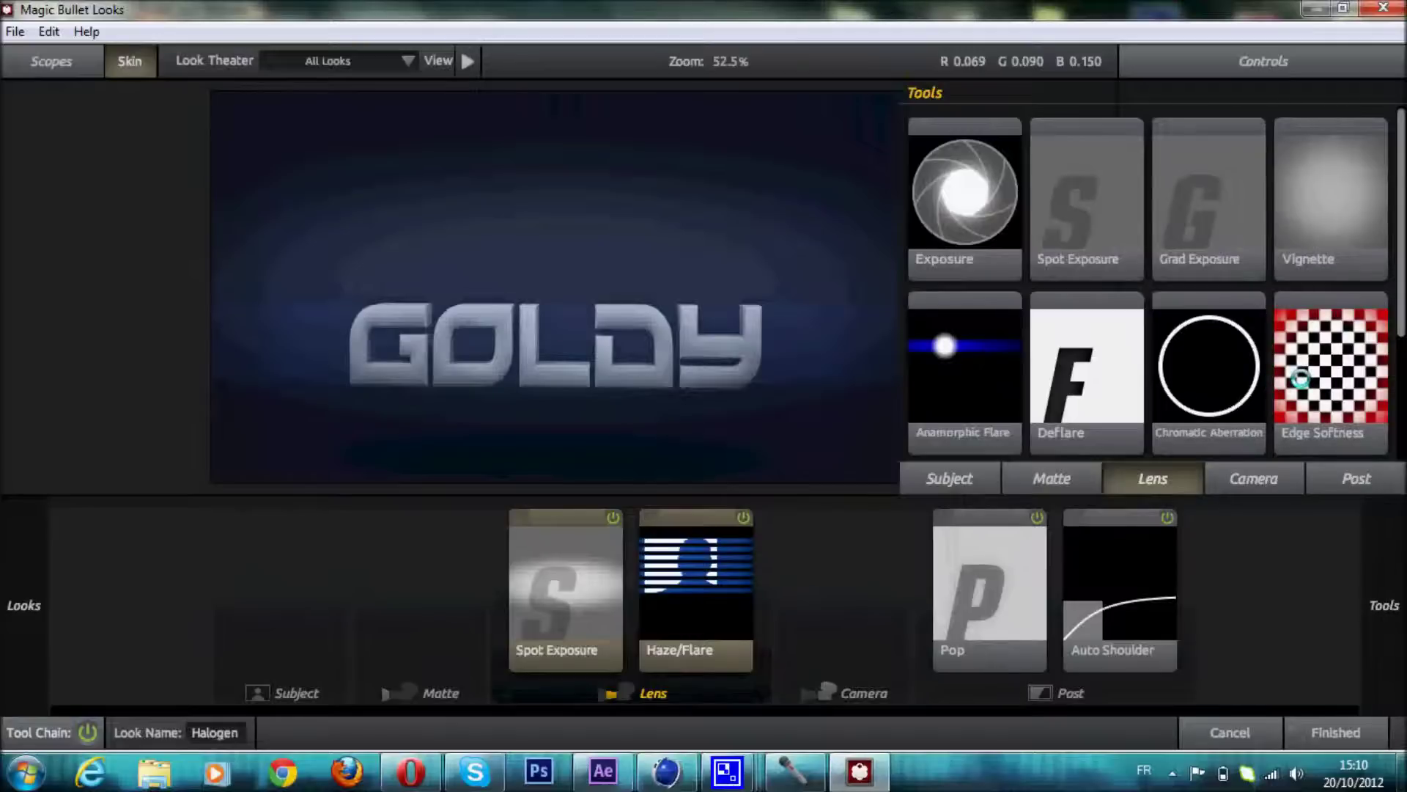
pyautogui.moveTo(1365, 366); pyautogui.dragTo(587, 303)
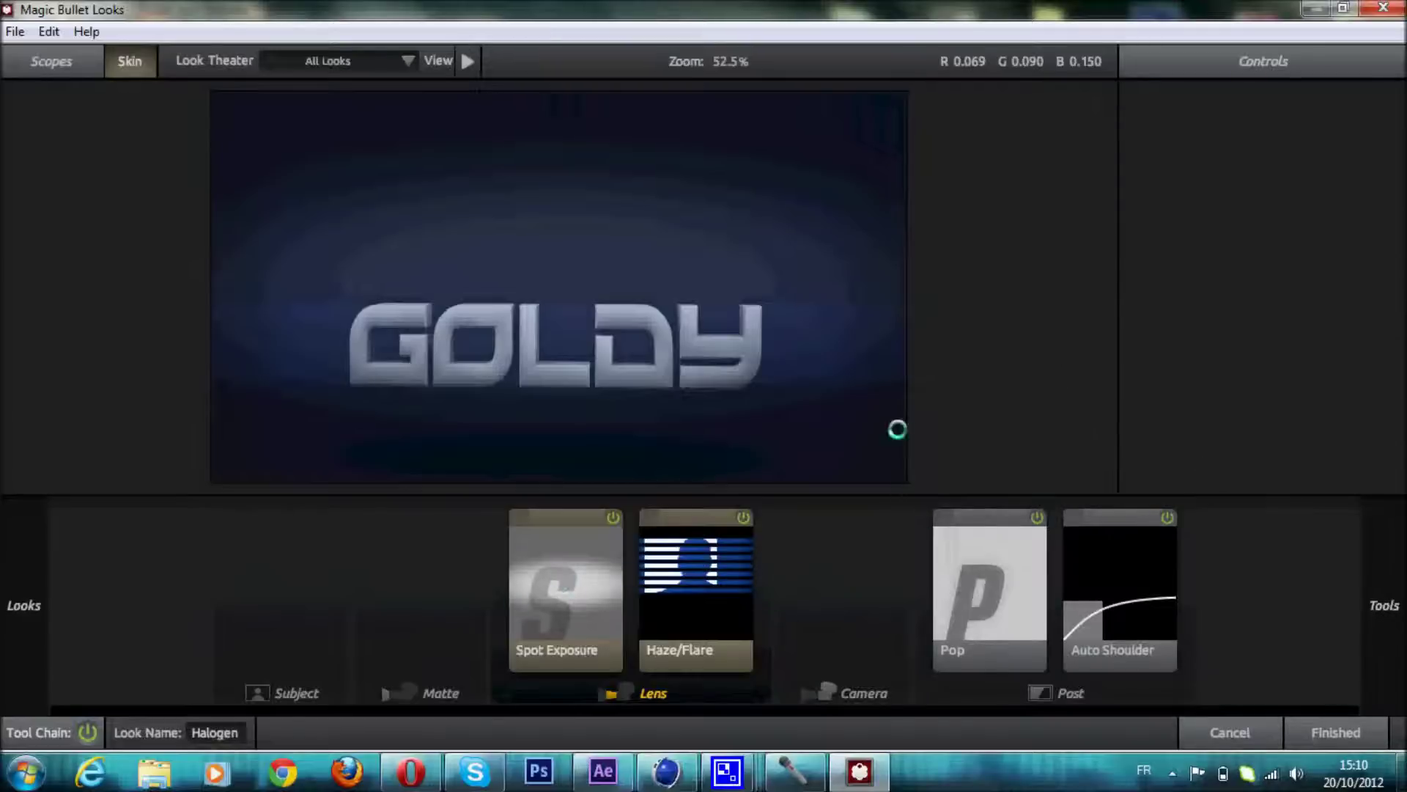
pyautogui.moveTo(1327, 414); pyautogui.dragTo(411, 636)
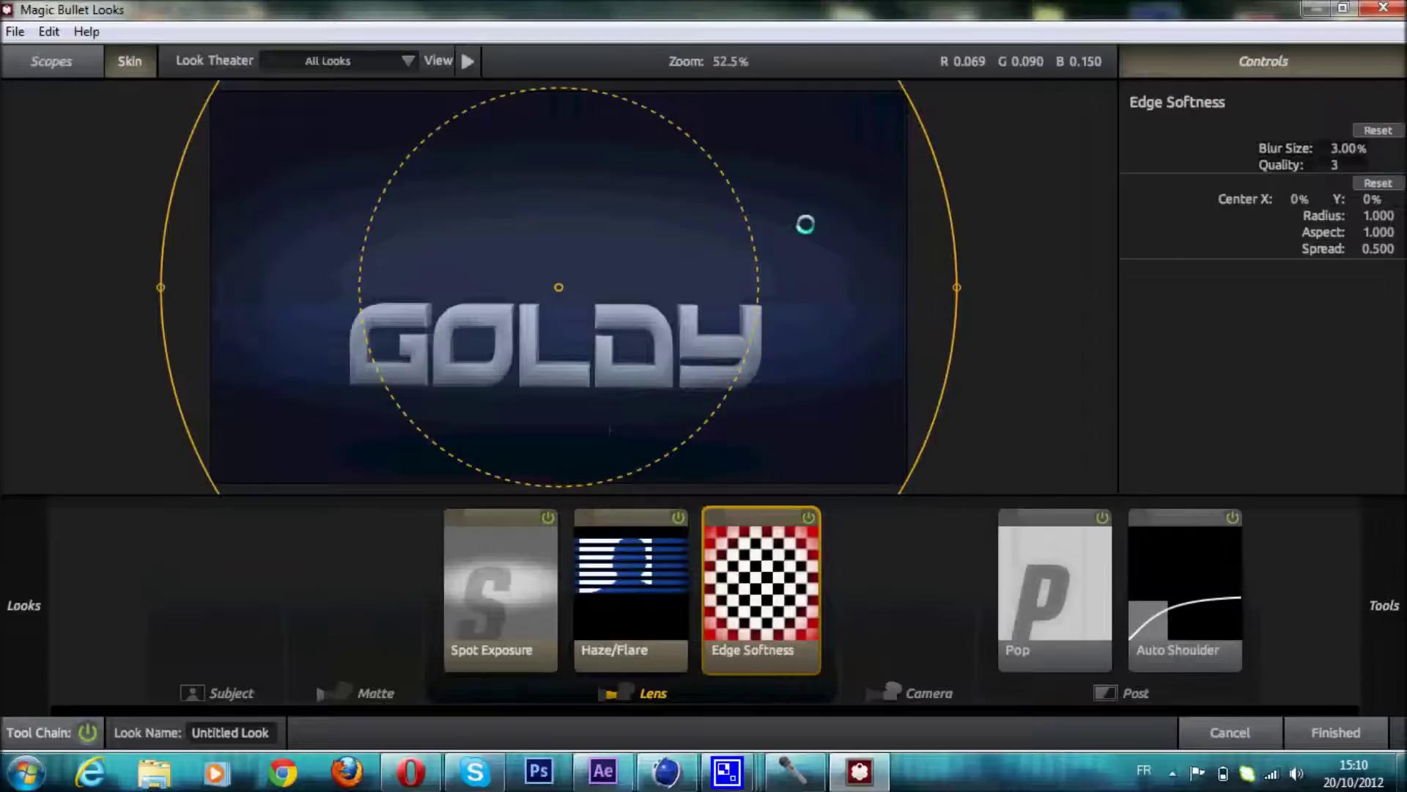
pyautogui.moveTo(746, 259); pyautogui.dragTo(852, 280)
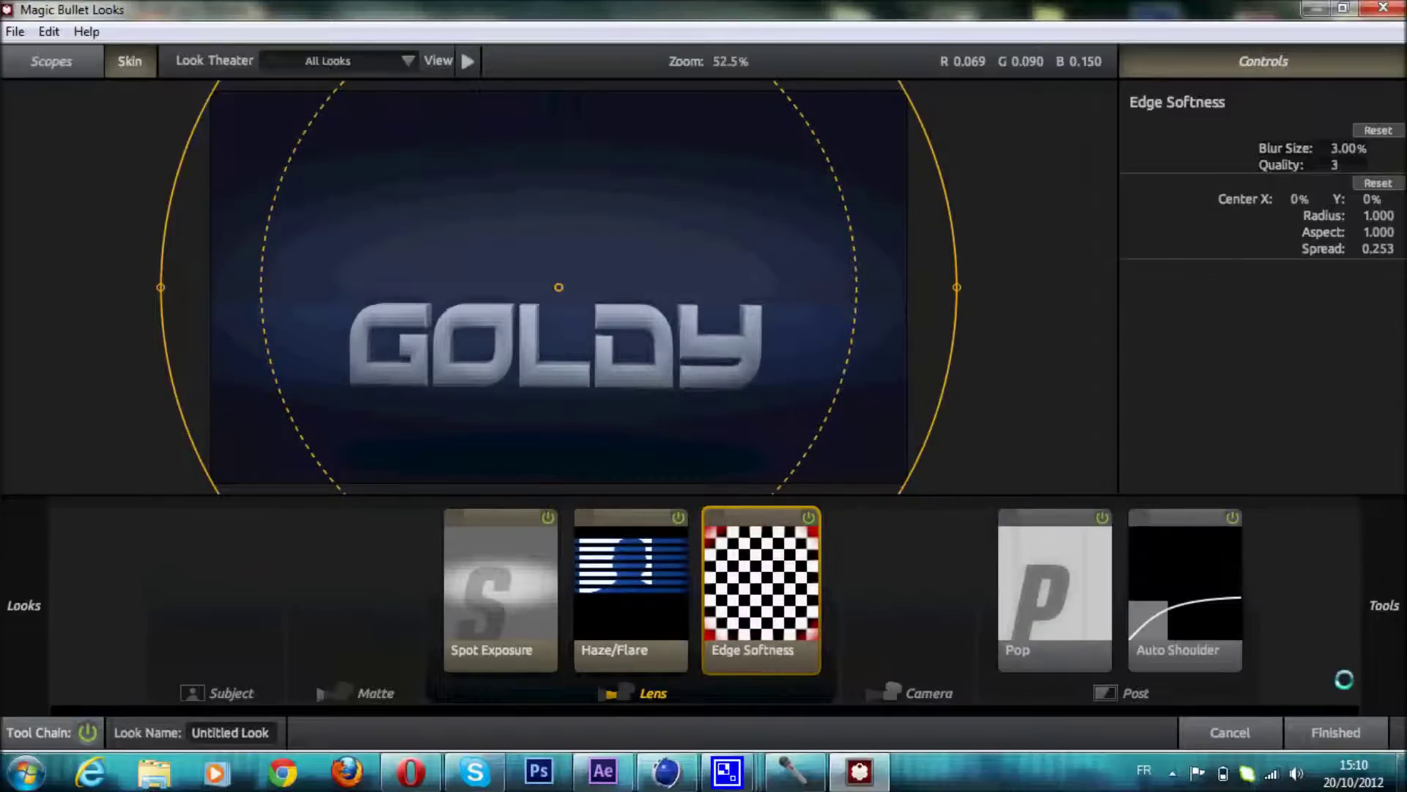
pyautogui.click(1335, 731)
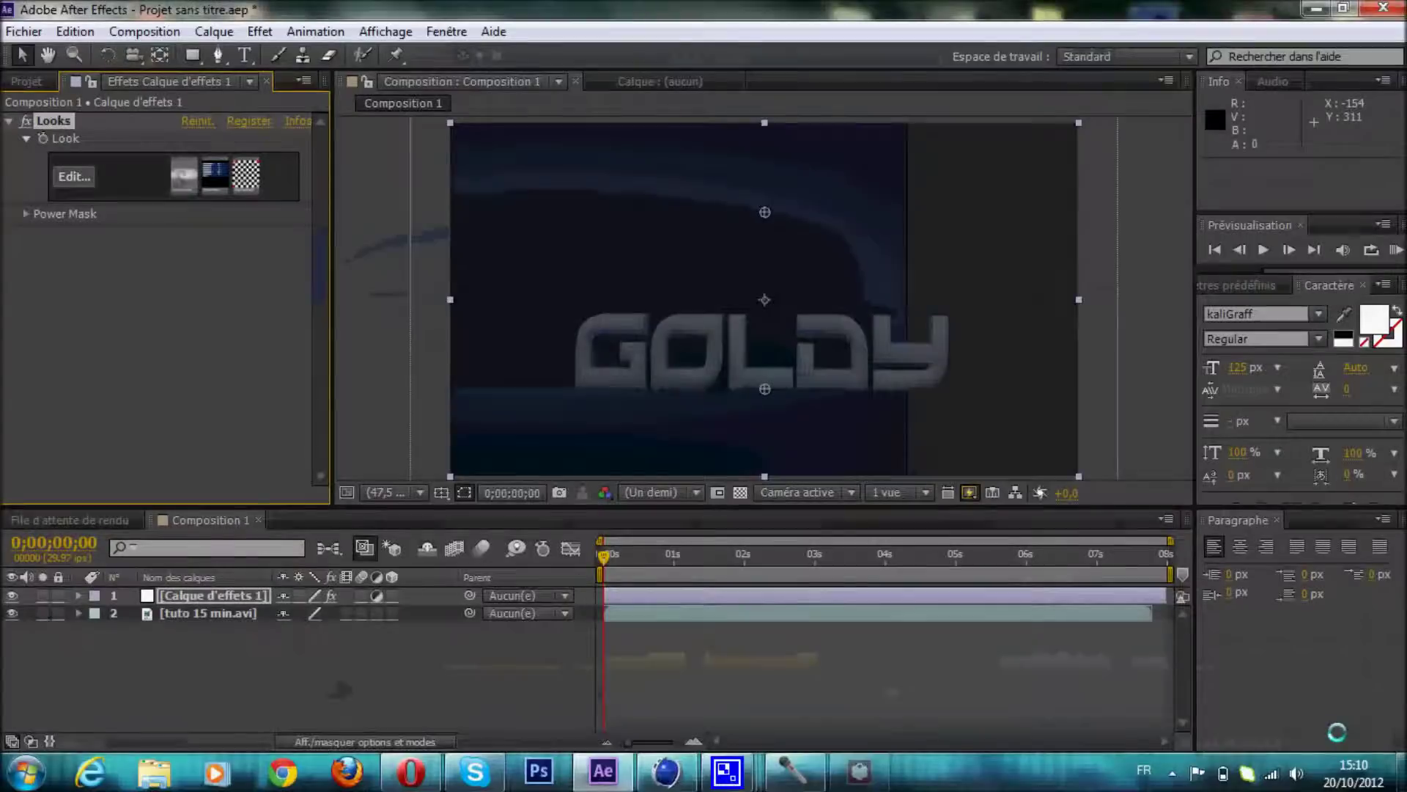
pyautogui.moveTo(601, 555); pyautogui.dragTo(771, 552)
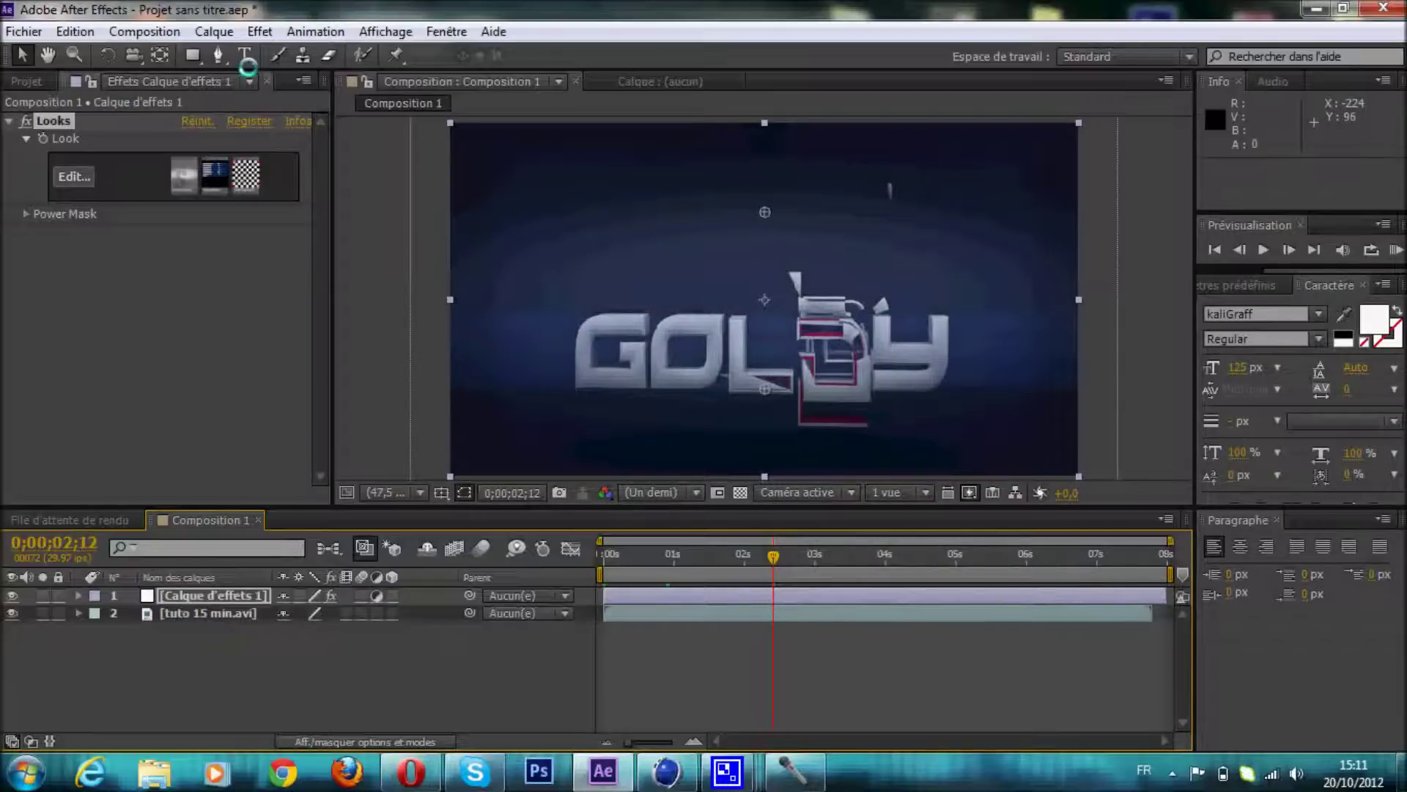
# Add Composition 1 to the render queue and accept AVI as the output module format
pyautogui.click(145, 31)
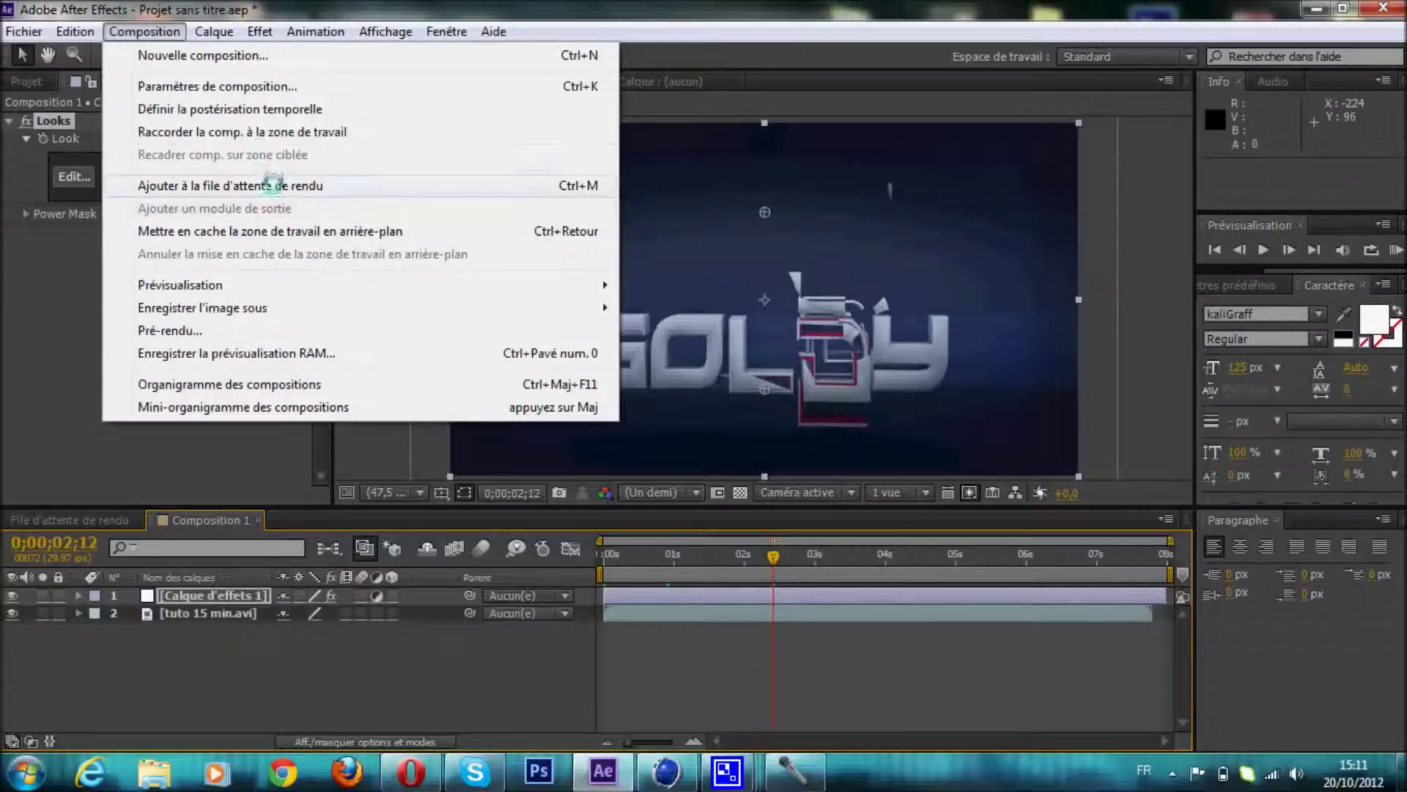
pyautogui.click(273, 182)
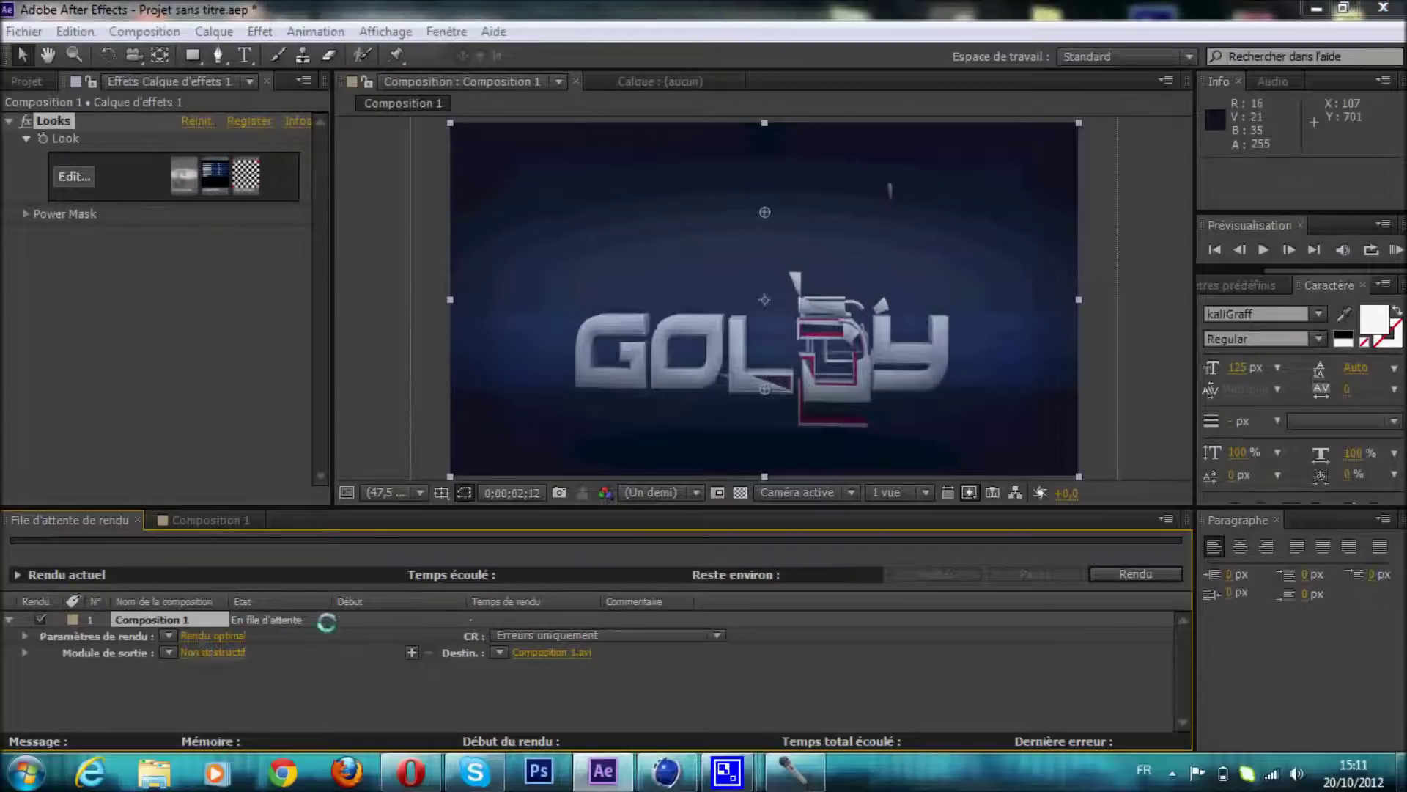
pyautogui.click(173, 648)
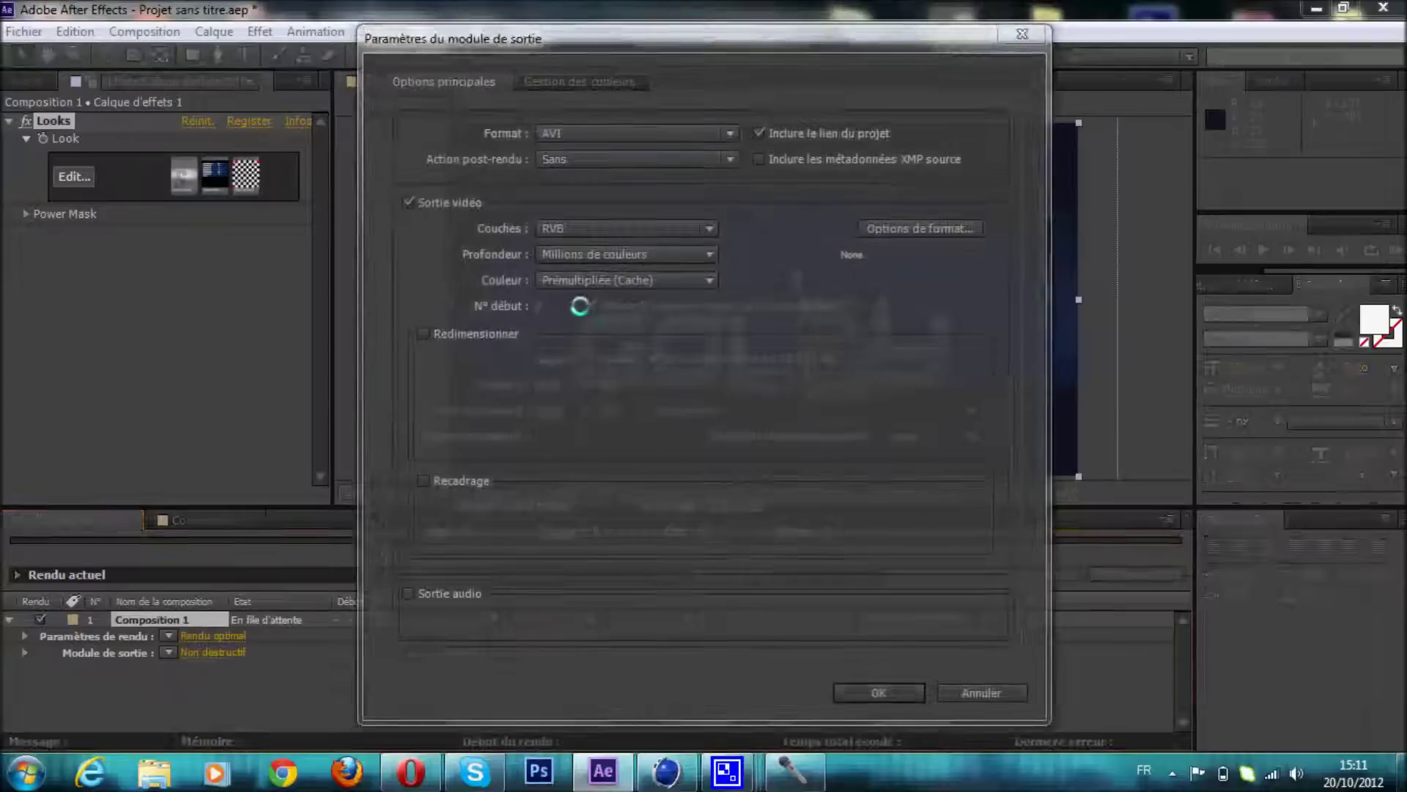
pyautogui.click(852, 694)
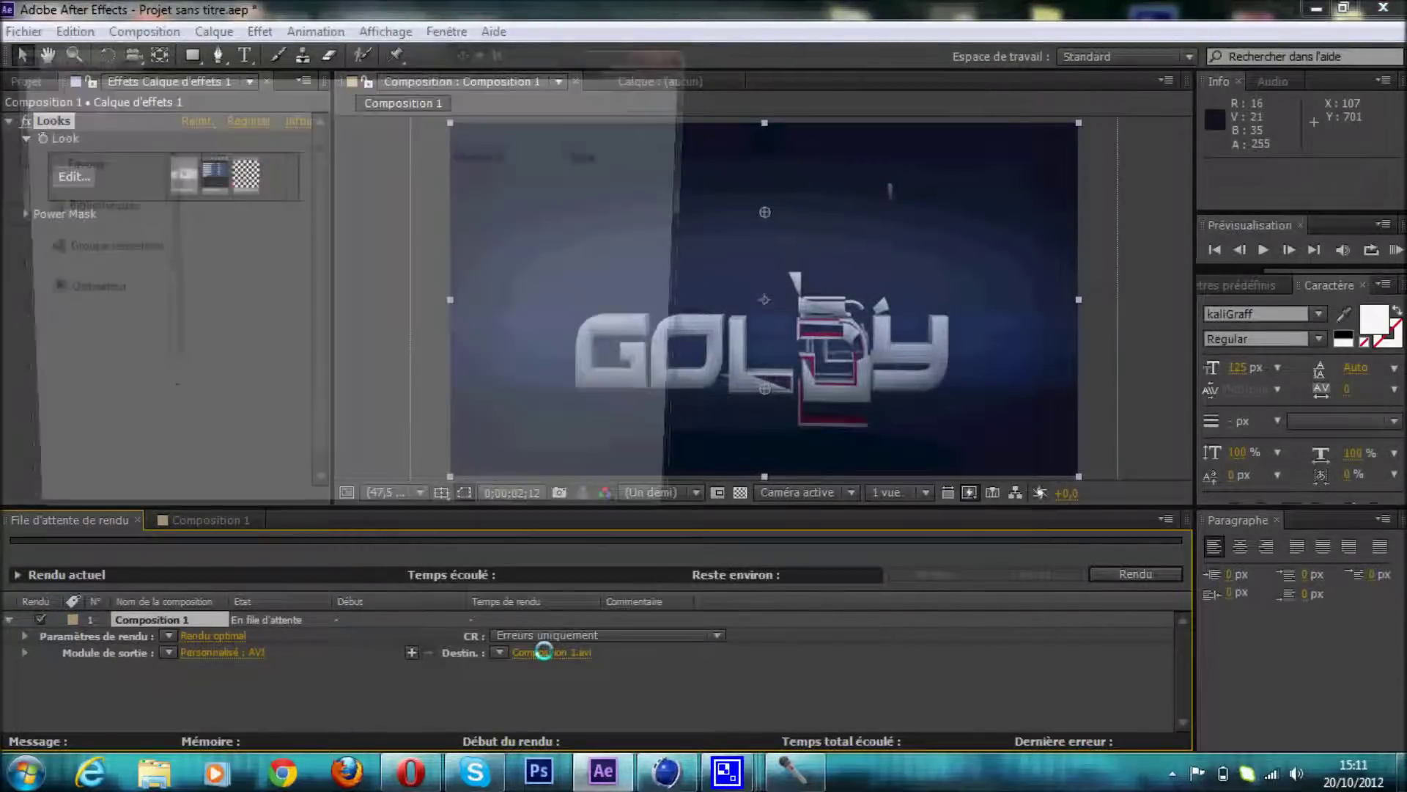
# Save the render output to the desktop as an AVI named "tuto finiii" and start the render
pyautogui.click(543, 651)
pyautogui.press('BackSpace')
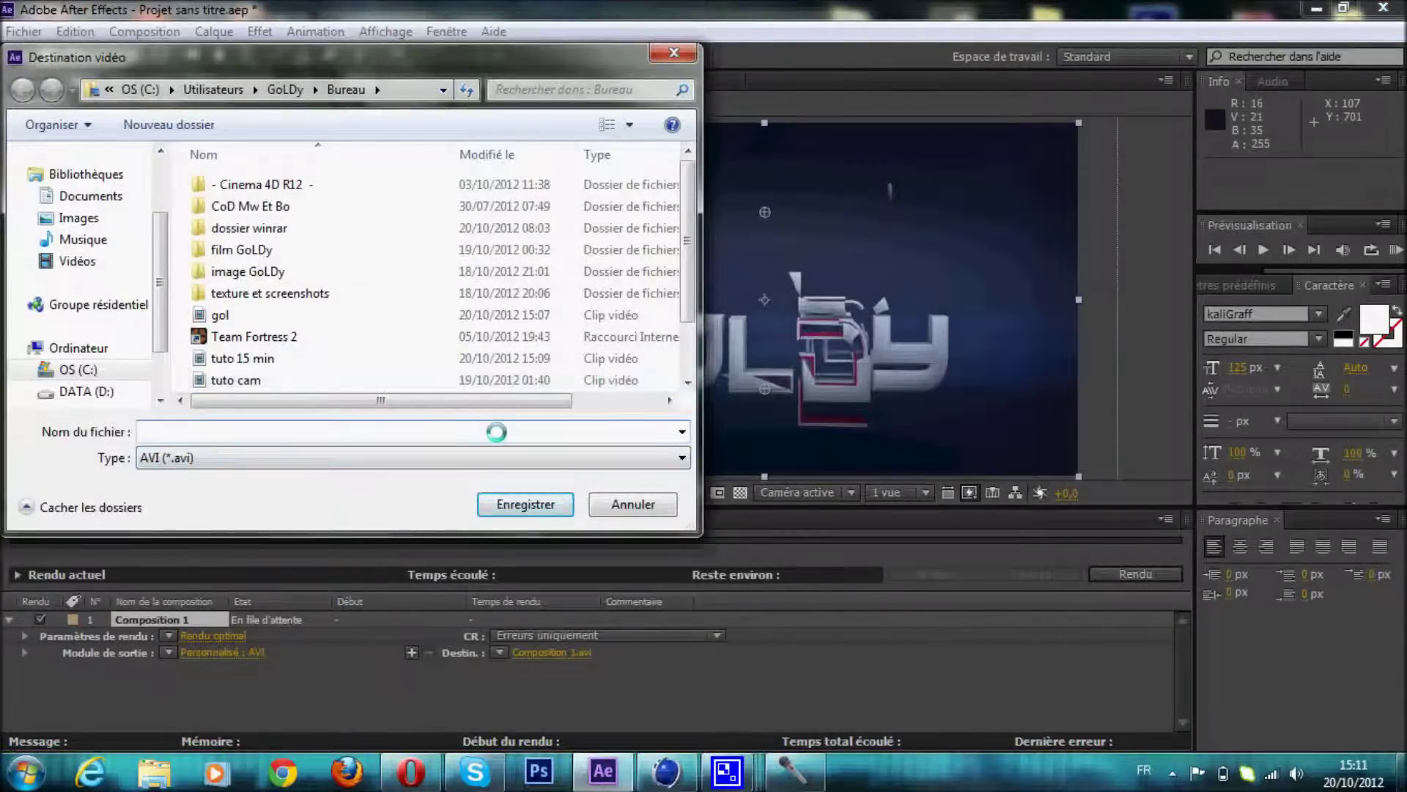
pyautogui.write('tuto')
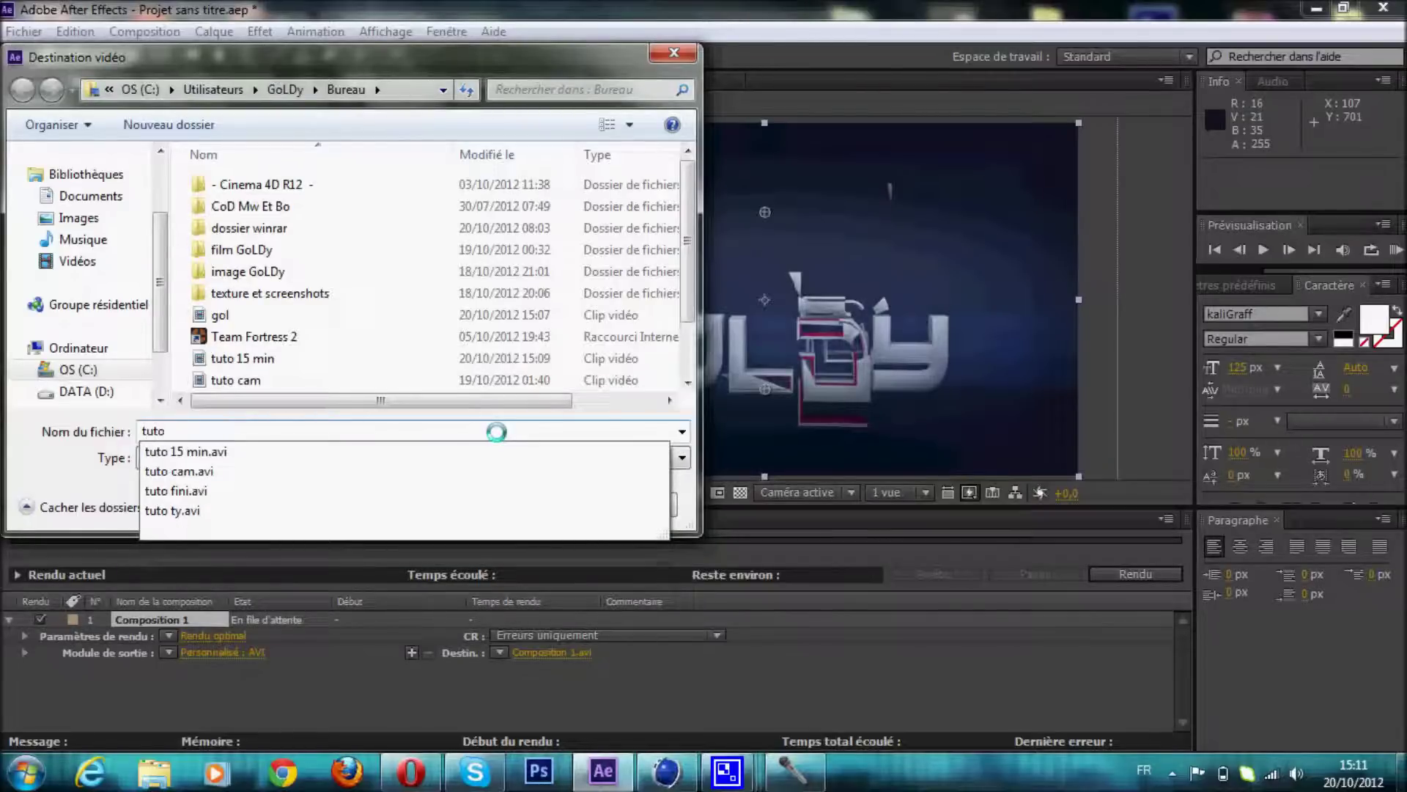
pyautogui.write(' finiii')
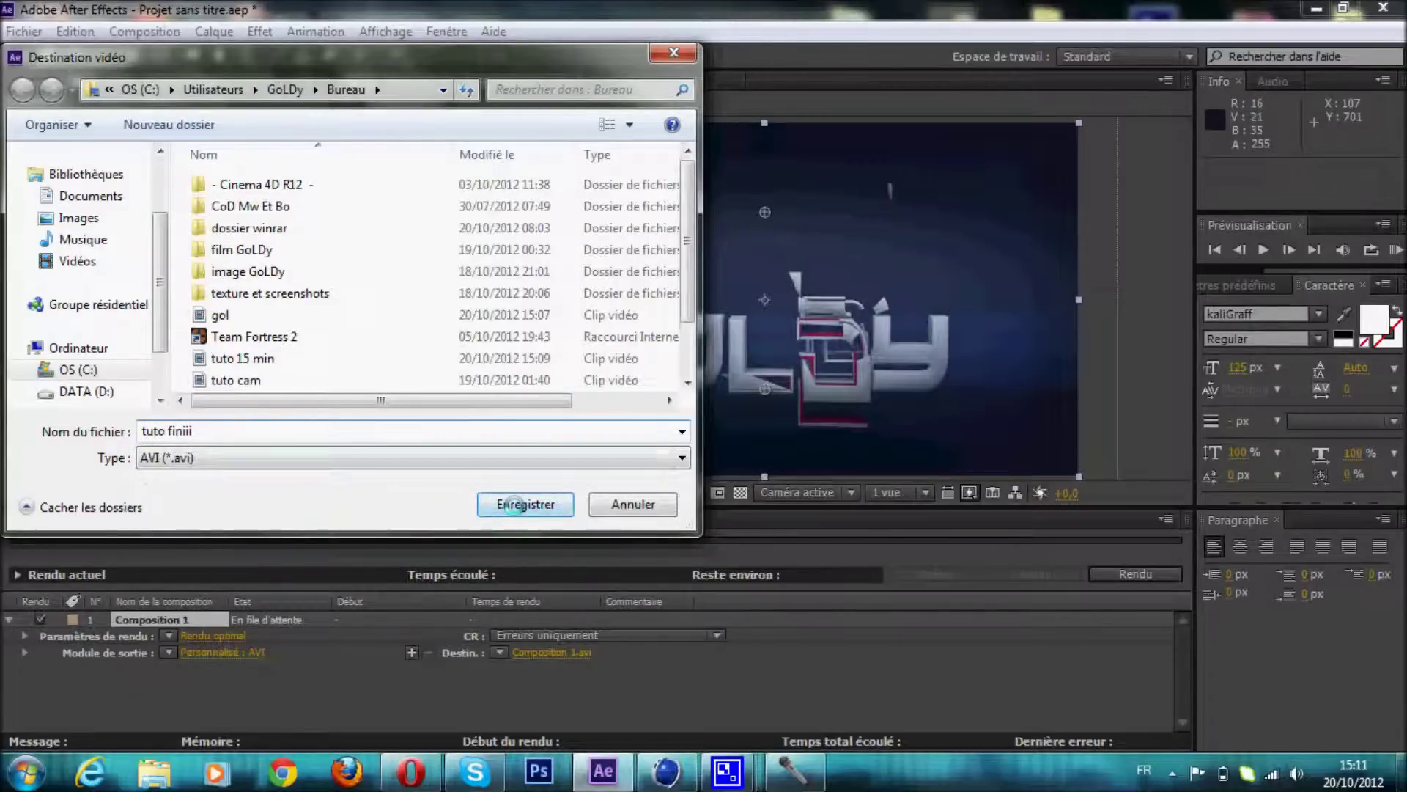
pyautogui.click(515, 505)
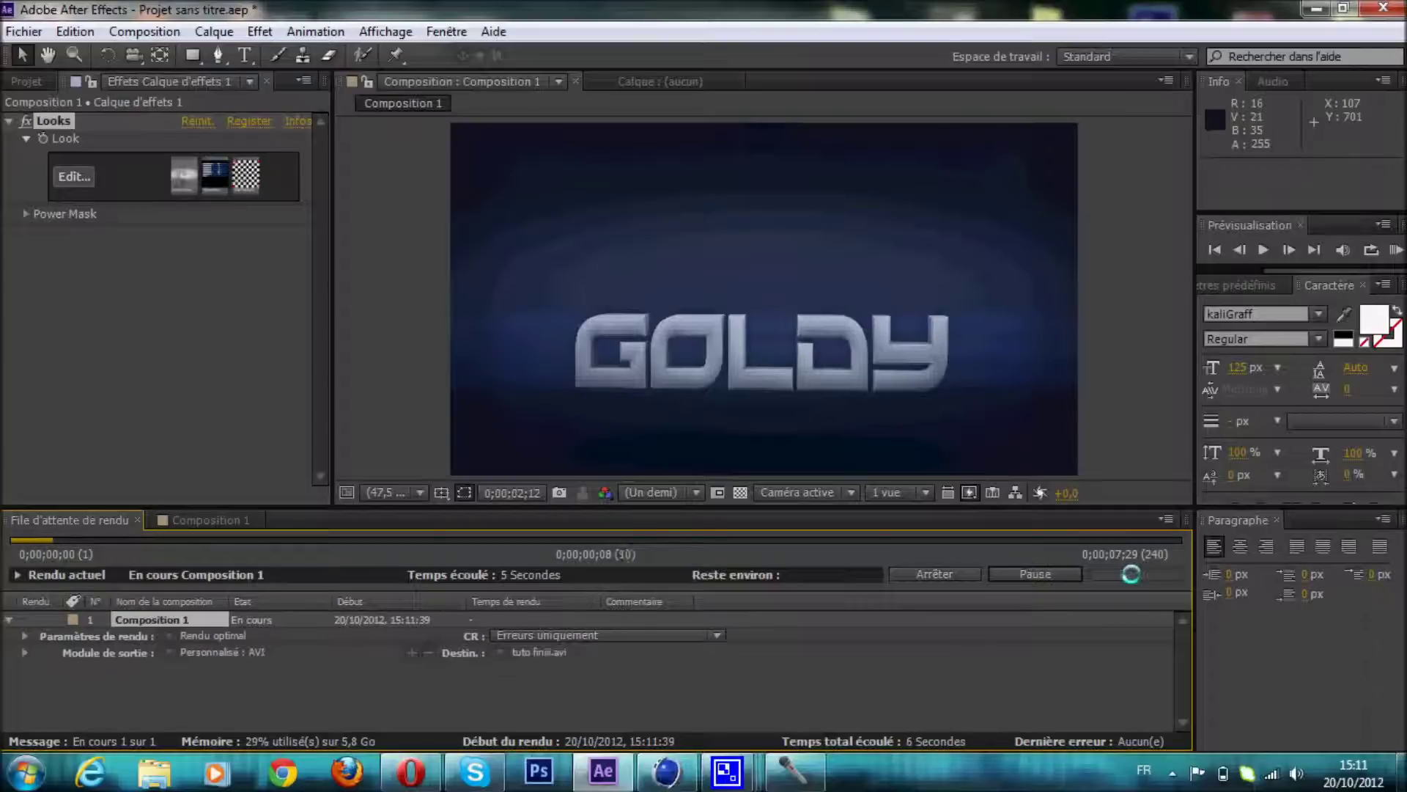
pyautogui.click(1318, 9)
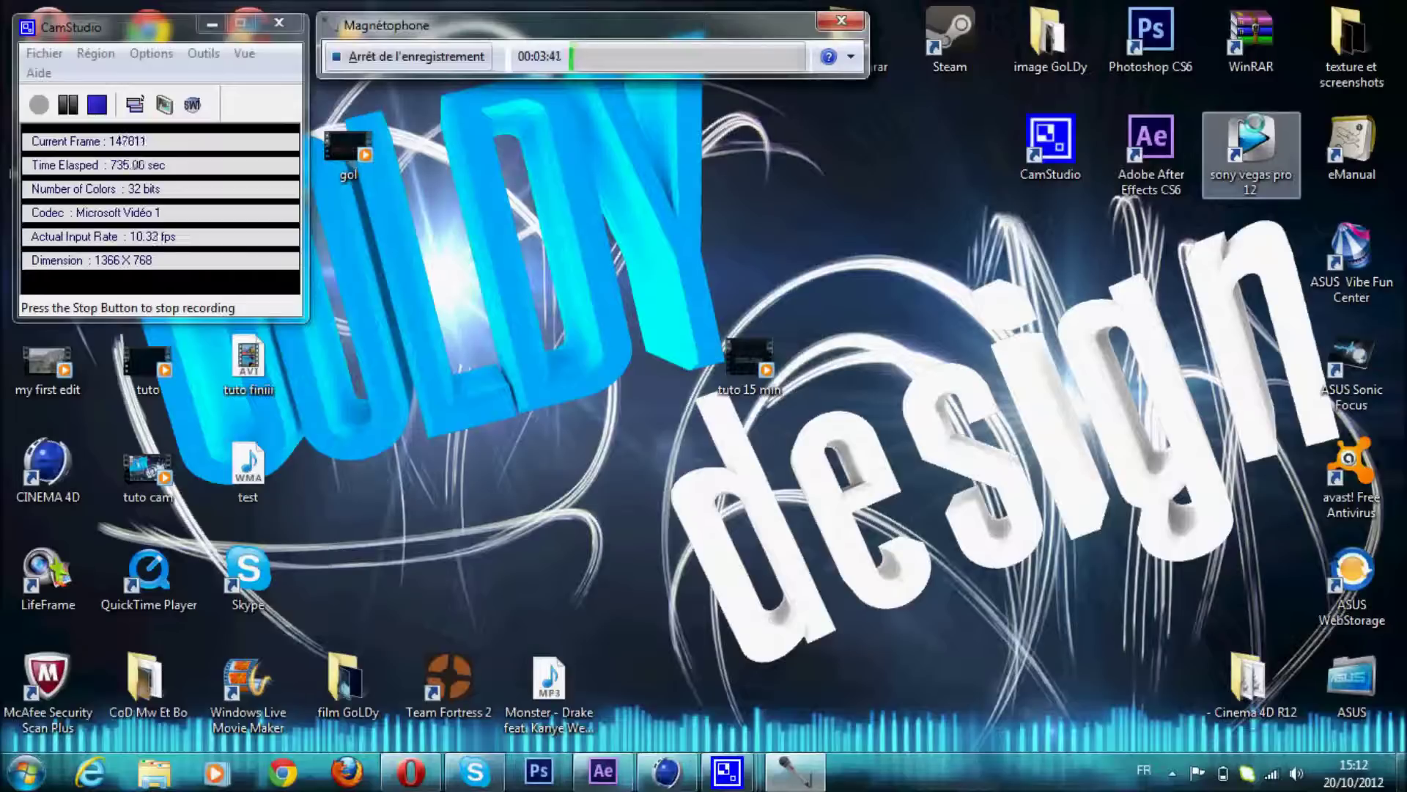
pyautogui.doubleClick(1151, 147)
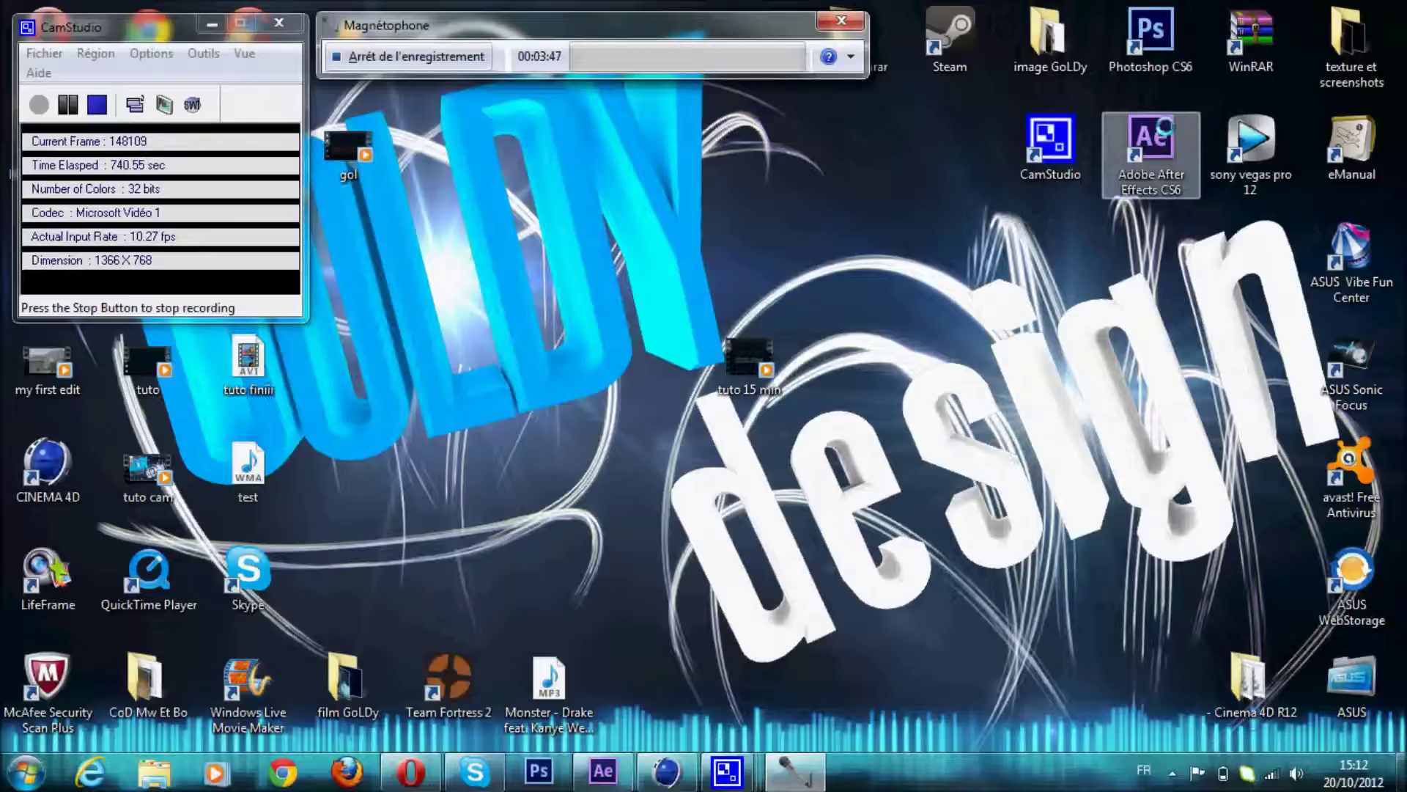
pyautogui.moveTo(915, 311); pyautogui.dragTo(590, 484)
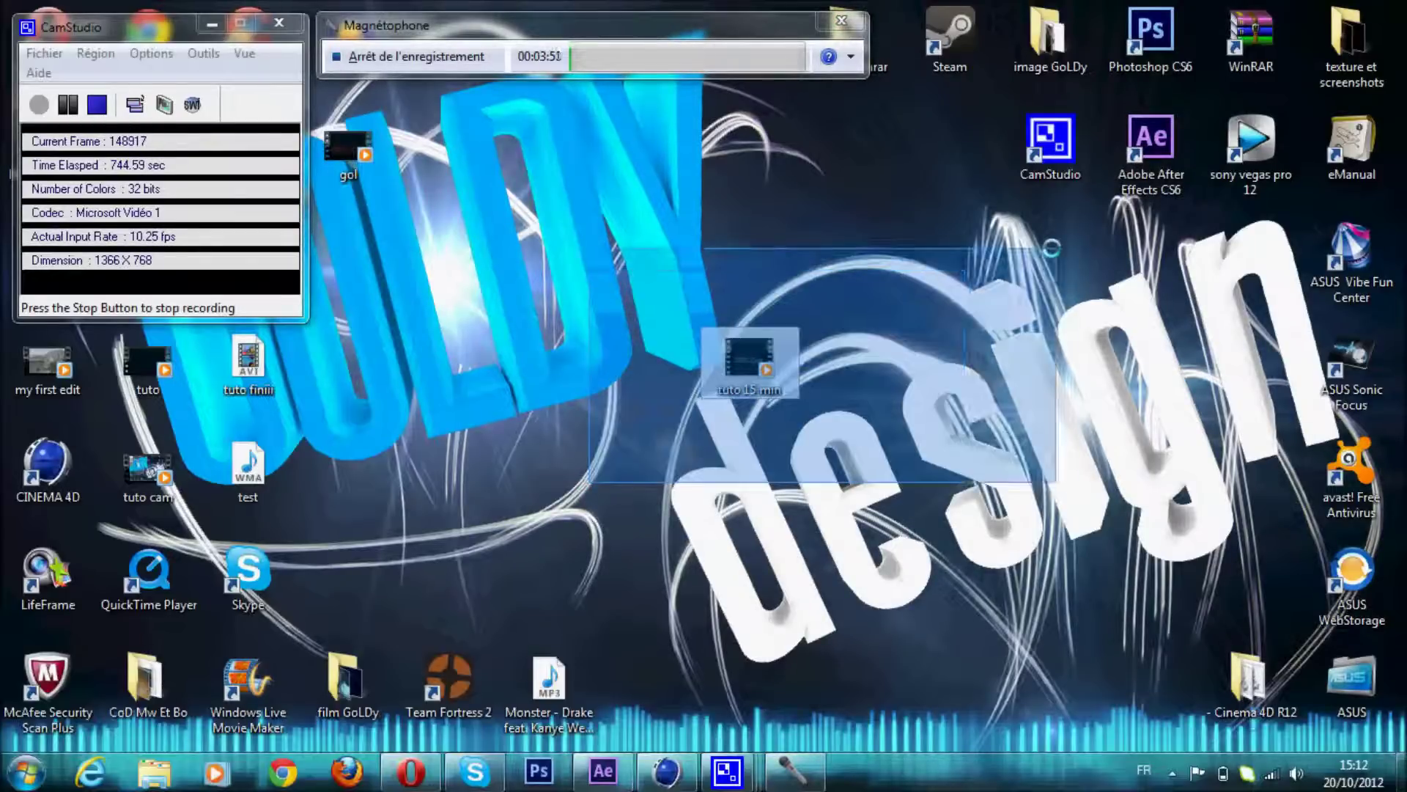
pyautogui.moveTo(1050, 248); pyautogui.dragTo(639, 529)
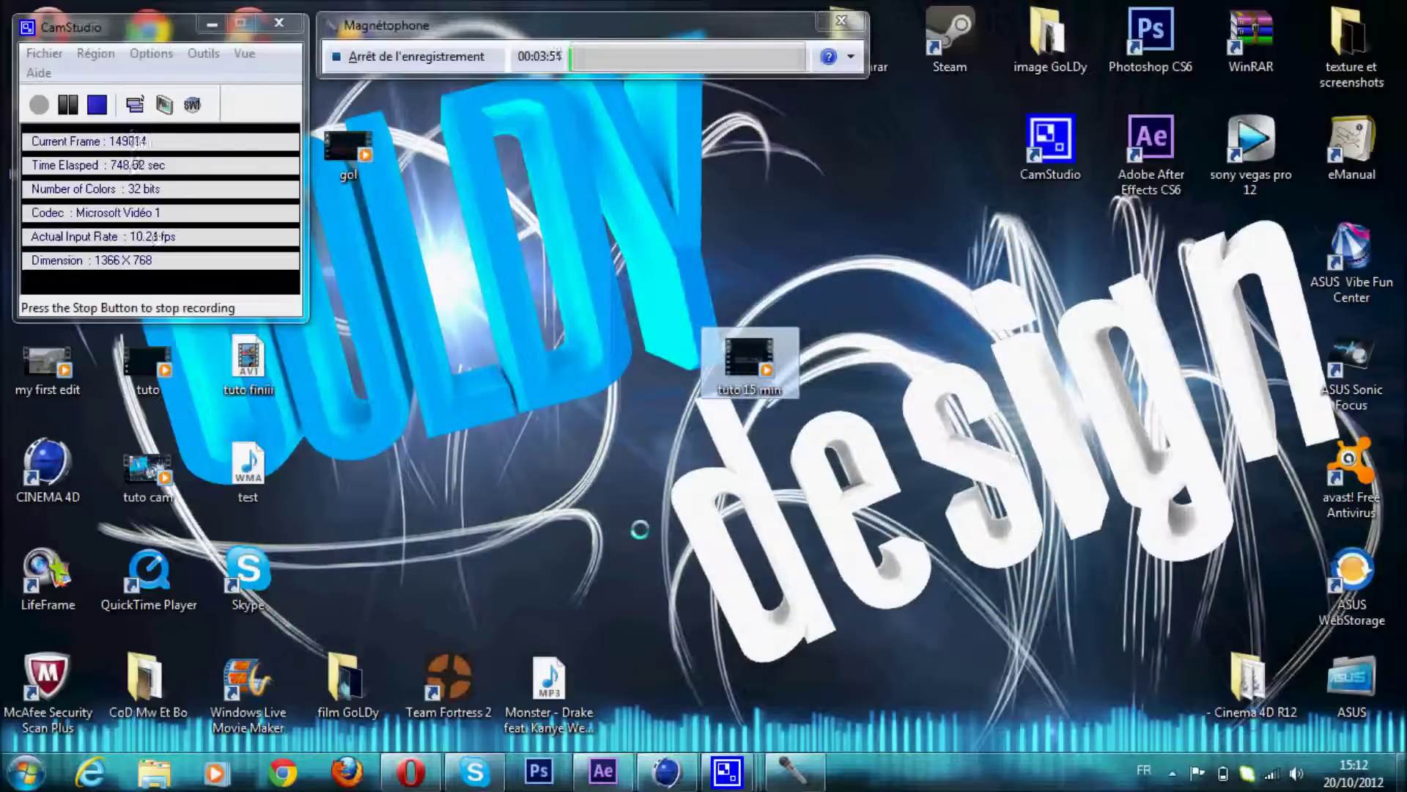
pyautogui.click(639, 530)
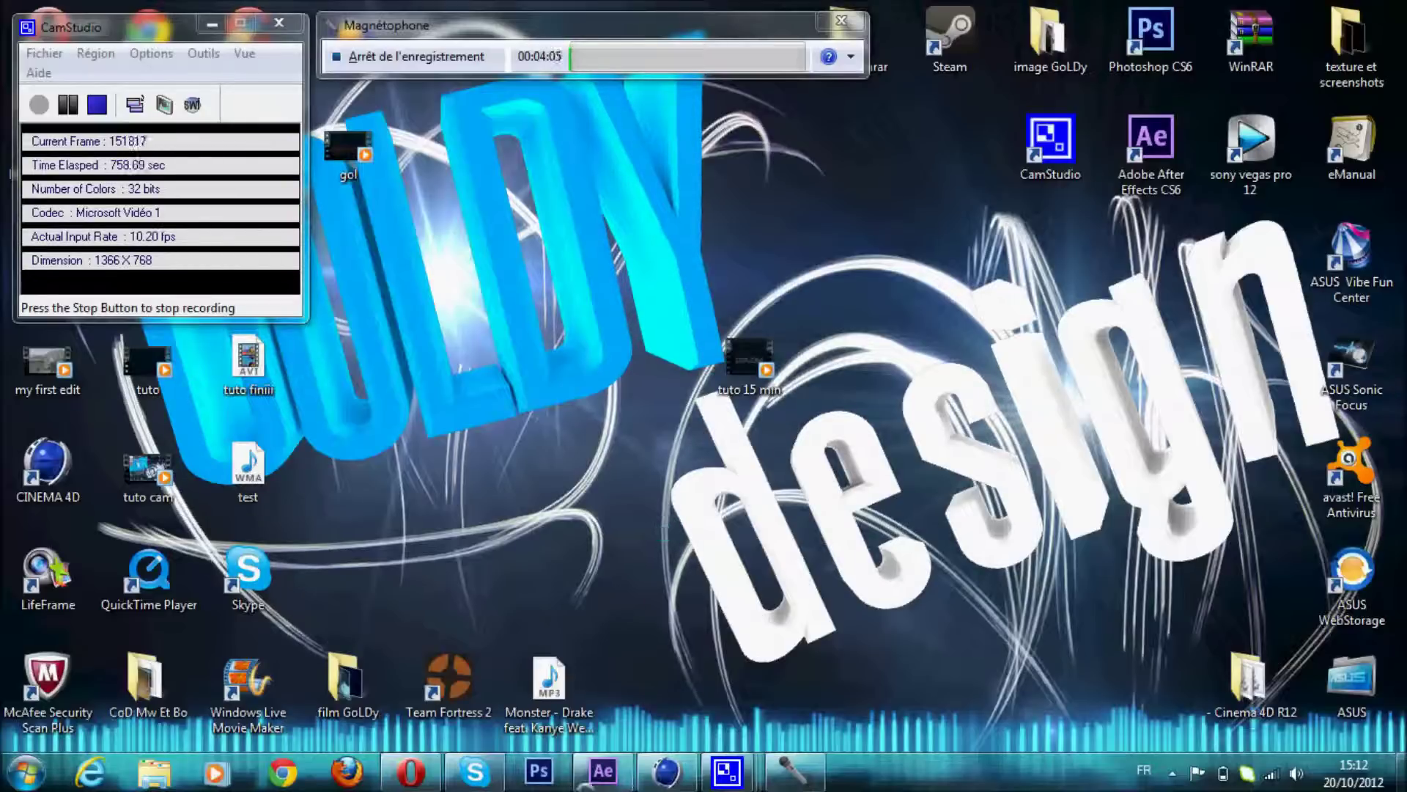
# Check the progress of the Composition 1 render in After Effects and the online stopwatch in Opera
pyautogui.click(602, 771)
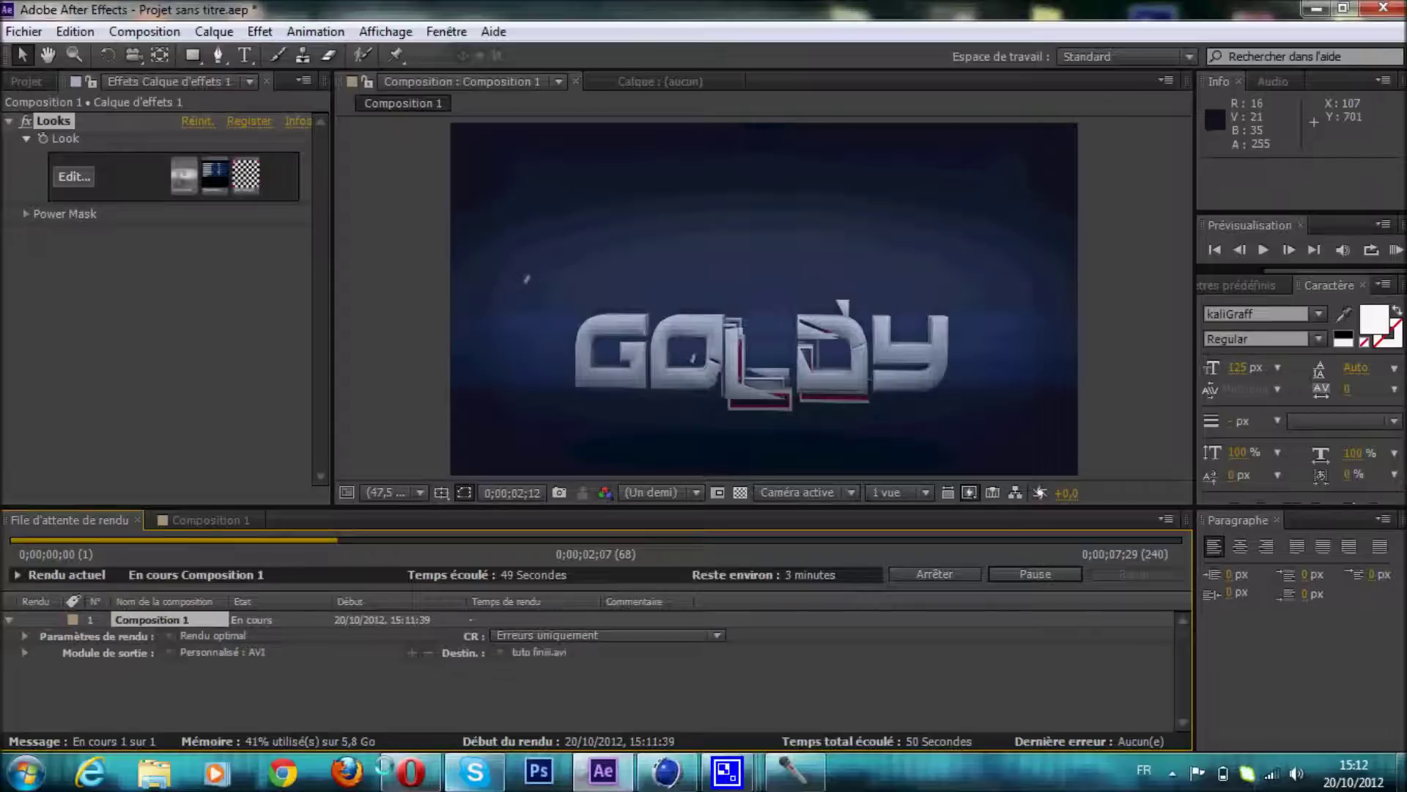
pyautogui.click(411, 771)
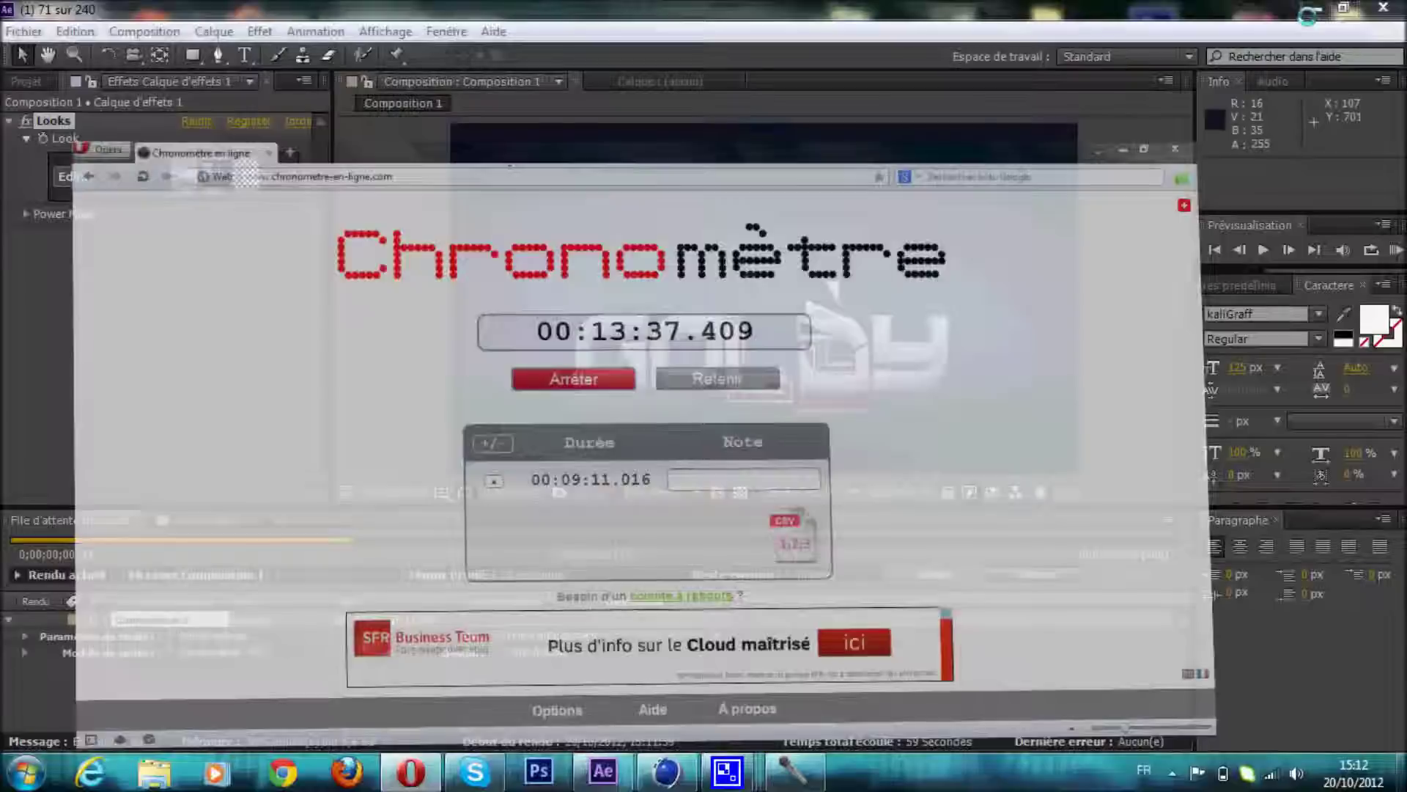
pyautogui.click(1317, 8)
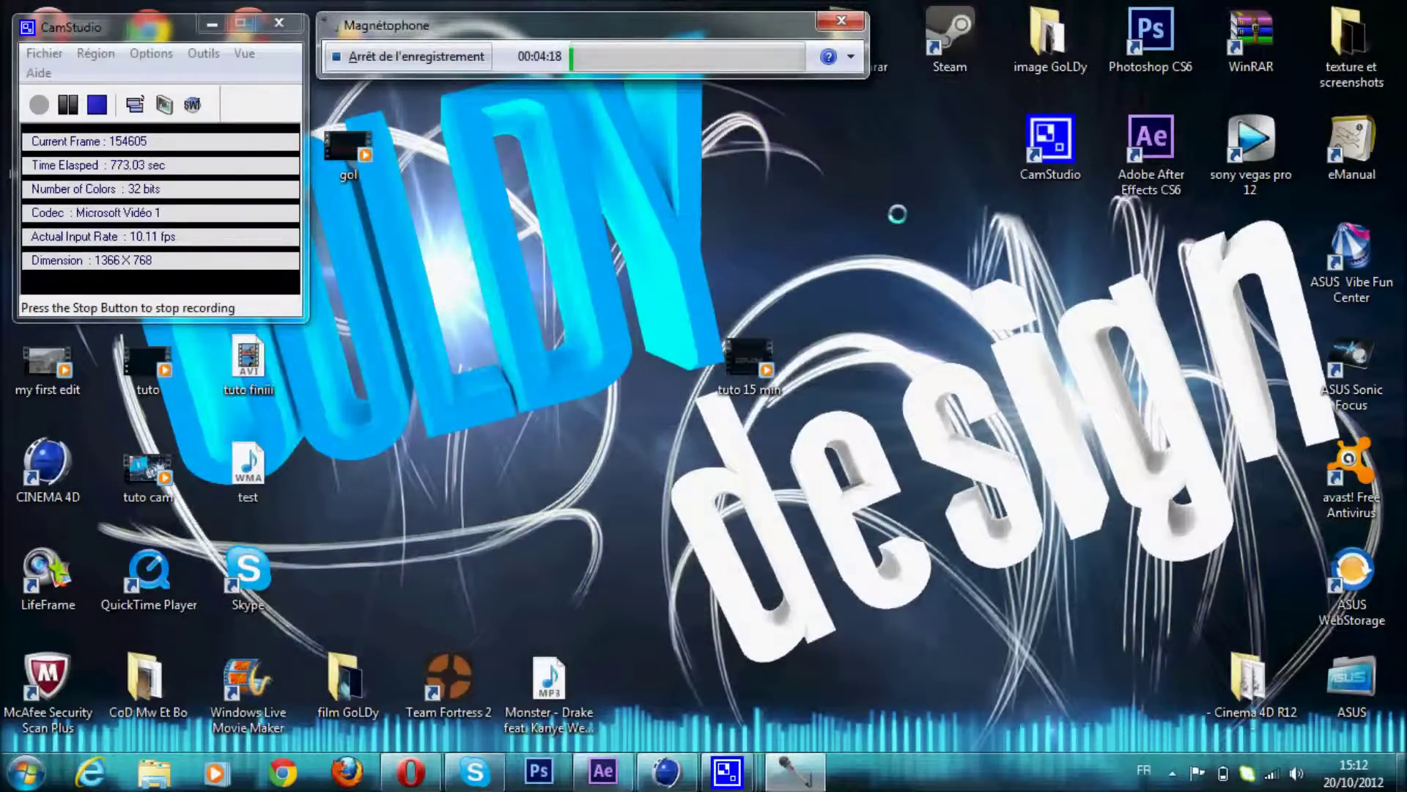
pyautogui.click(748, 363)
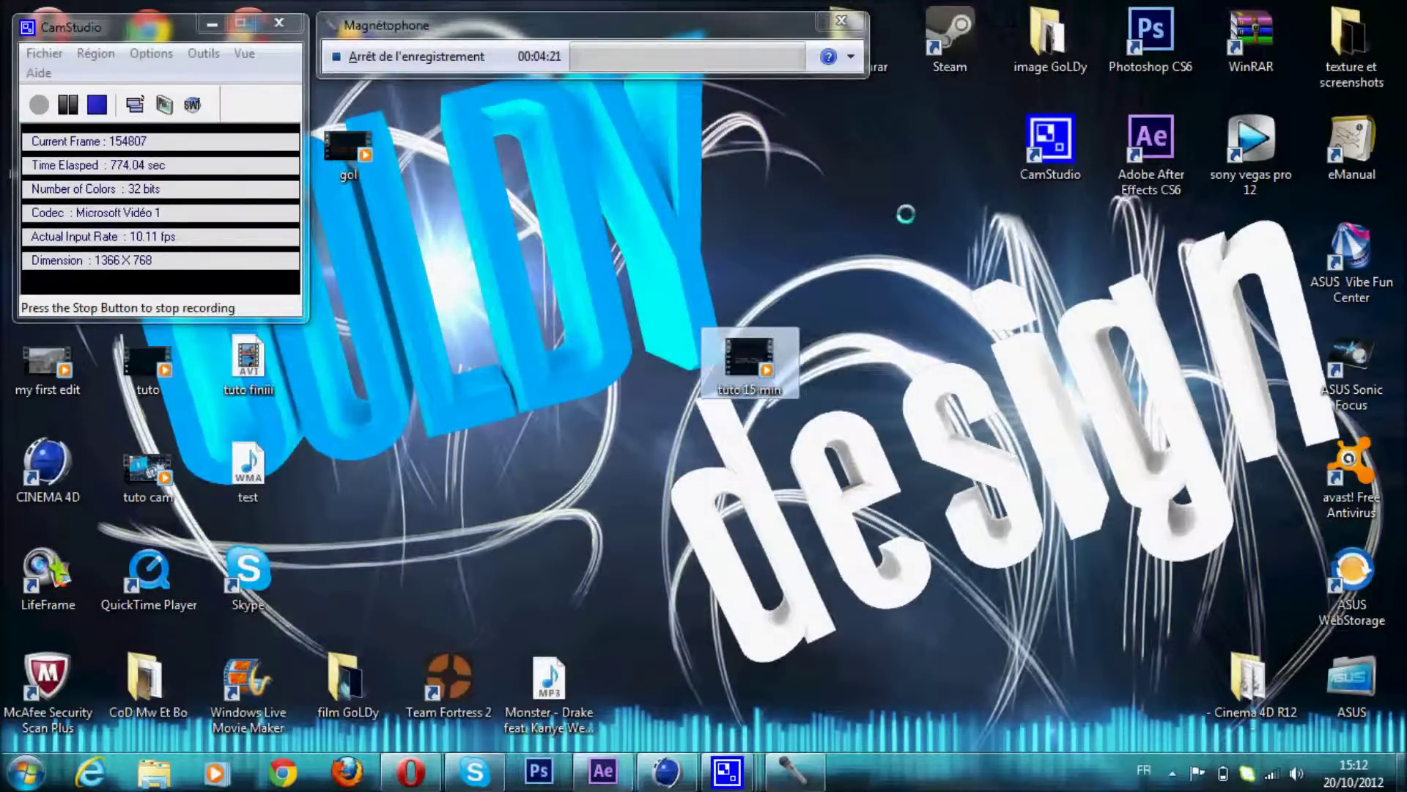
pyautogui.click(549, 685)
pyautogui.moveTo(610, 779)
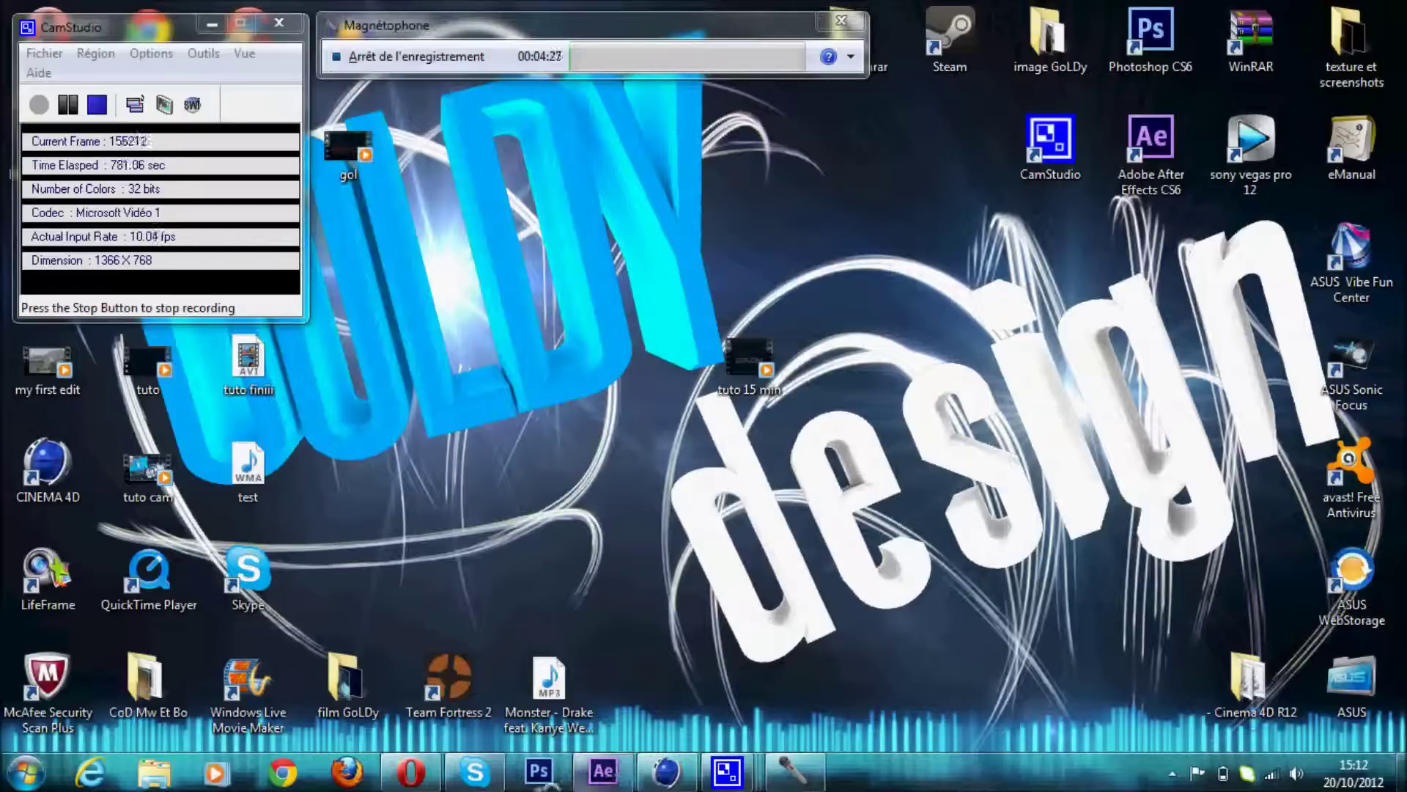
pyautogui.click(611, 775)
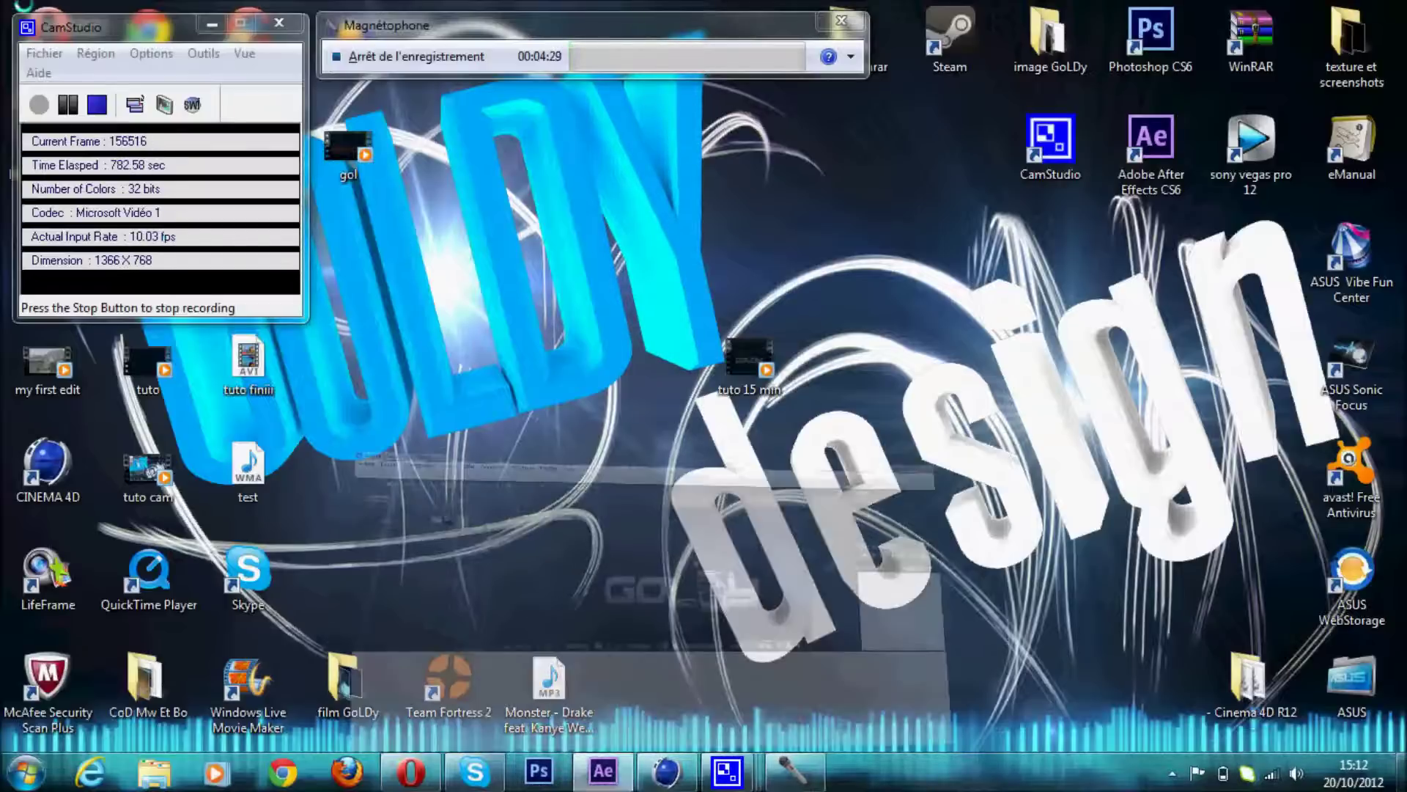
pyautogui.click(1319, 9)
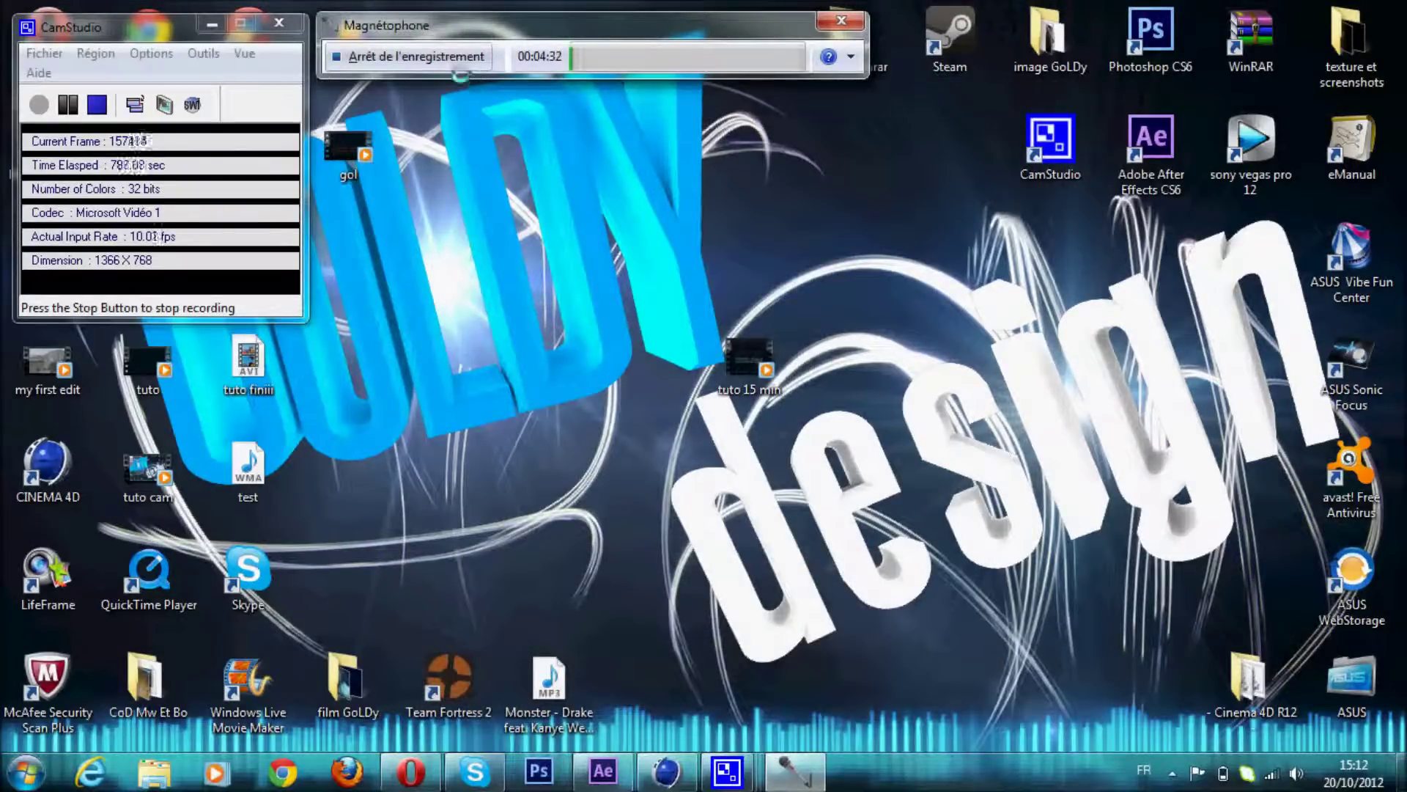
pyautogui.click(440, 47)
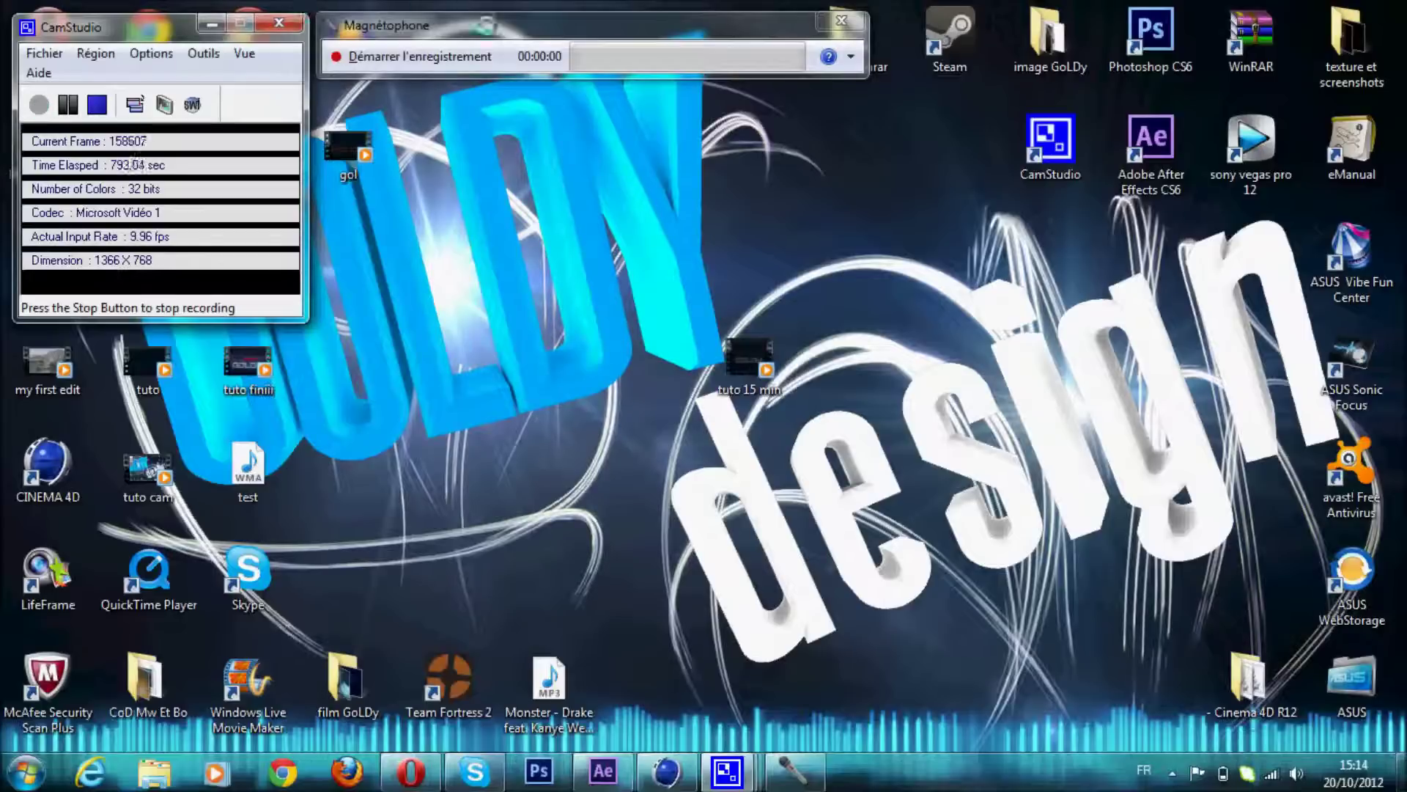
pyautogui.click(464, 56)
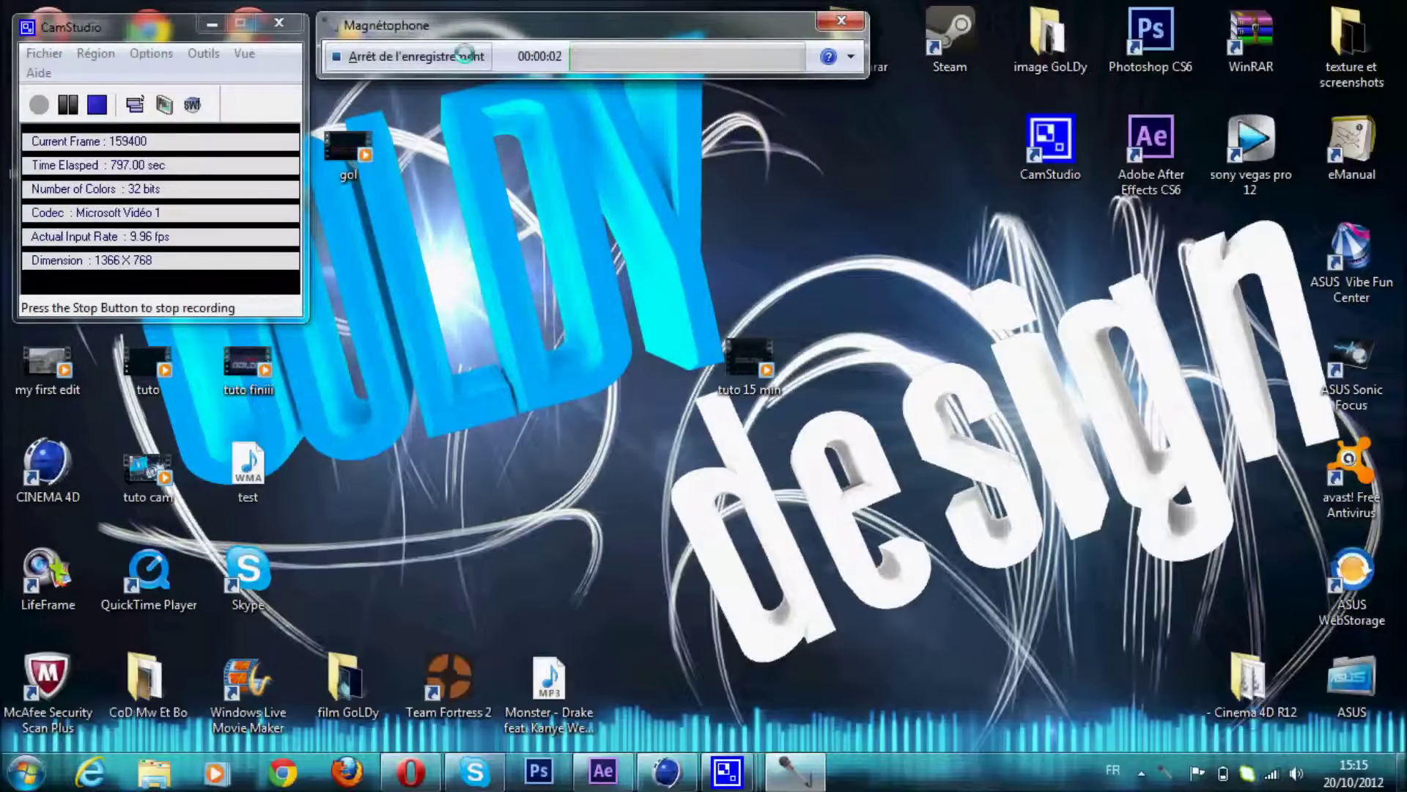
# Switch to After Effects to check the render status of Composition 1, and return to the desktop
pyautogui.moveTo(608, 770)
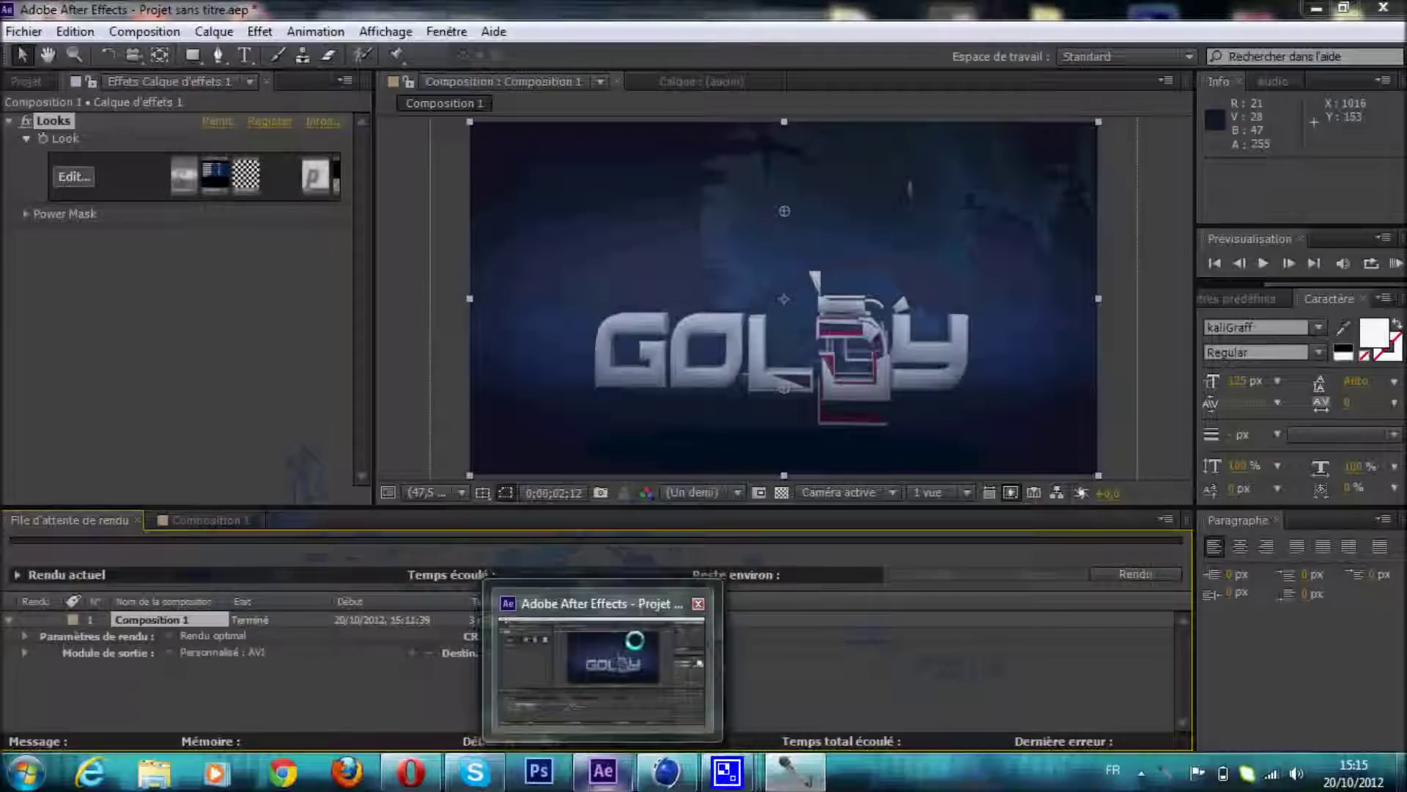
pyautogui.click(634, 641)
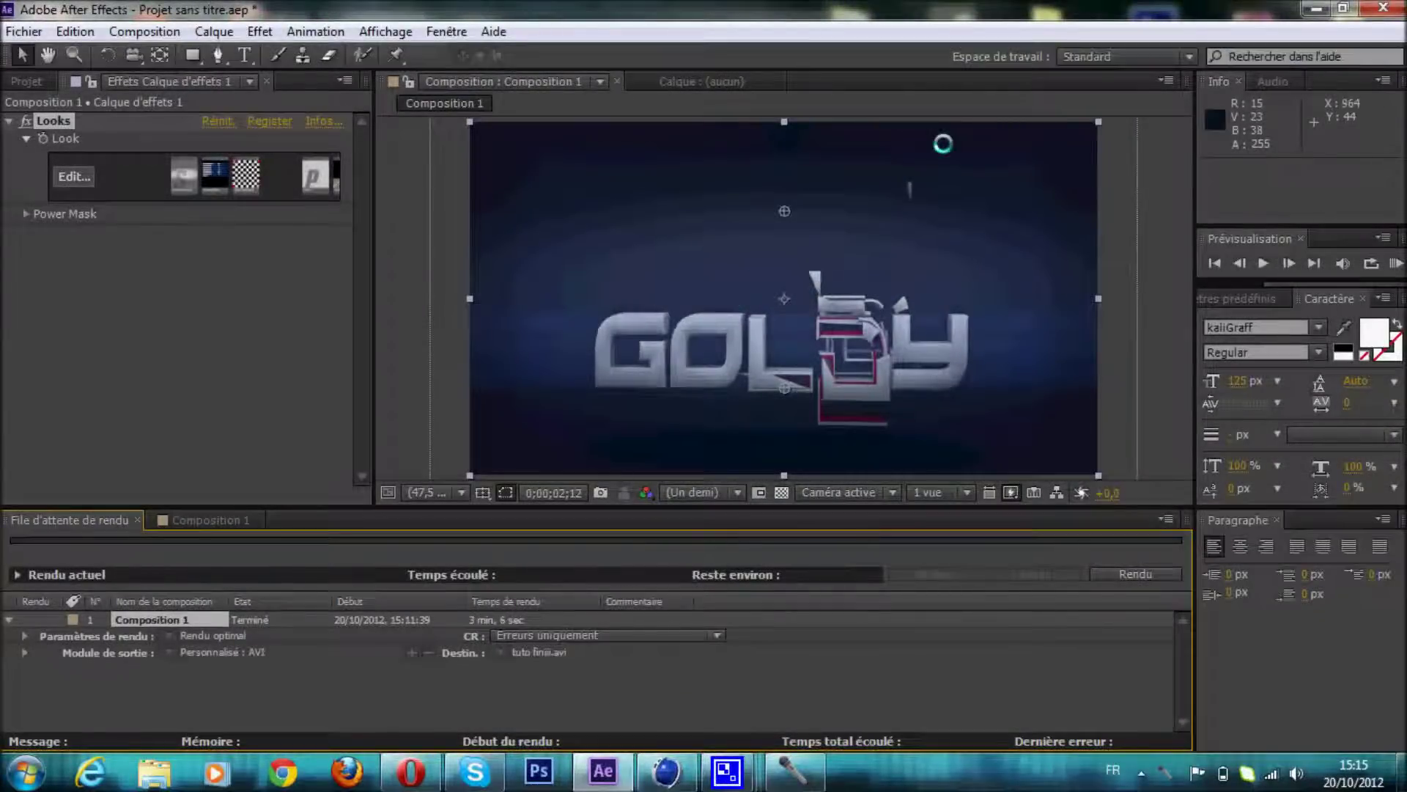
pyautogui.click(1317, 8)
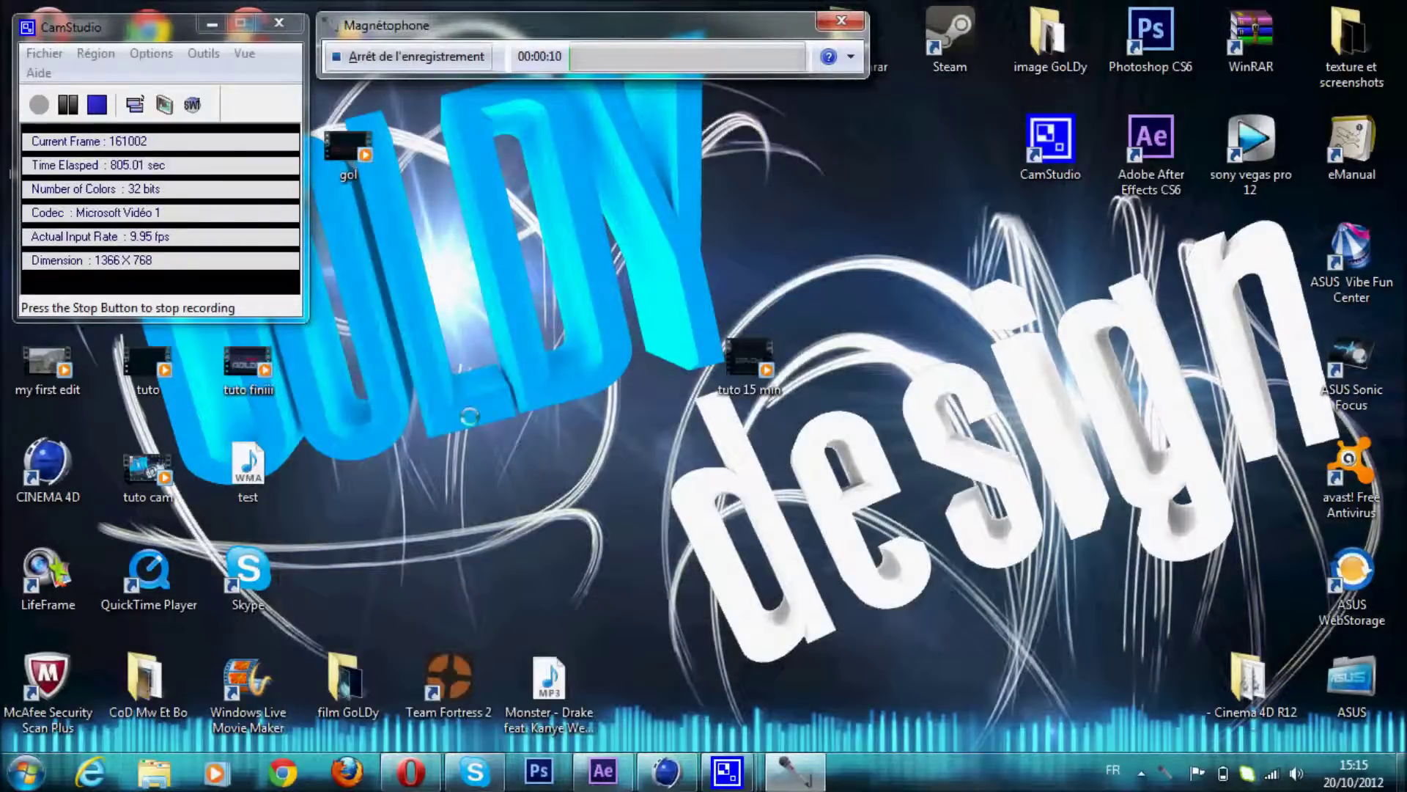
# Place the "tuto finiii" video beside "tuto 15 min" on the desktop, play it in full screen and close the player
pyautogui.moveTo(248, 362); pyautogui.dragTo(649, 349)
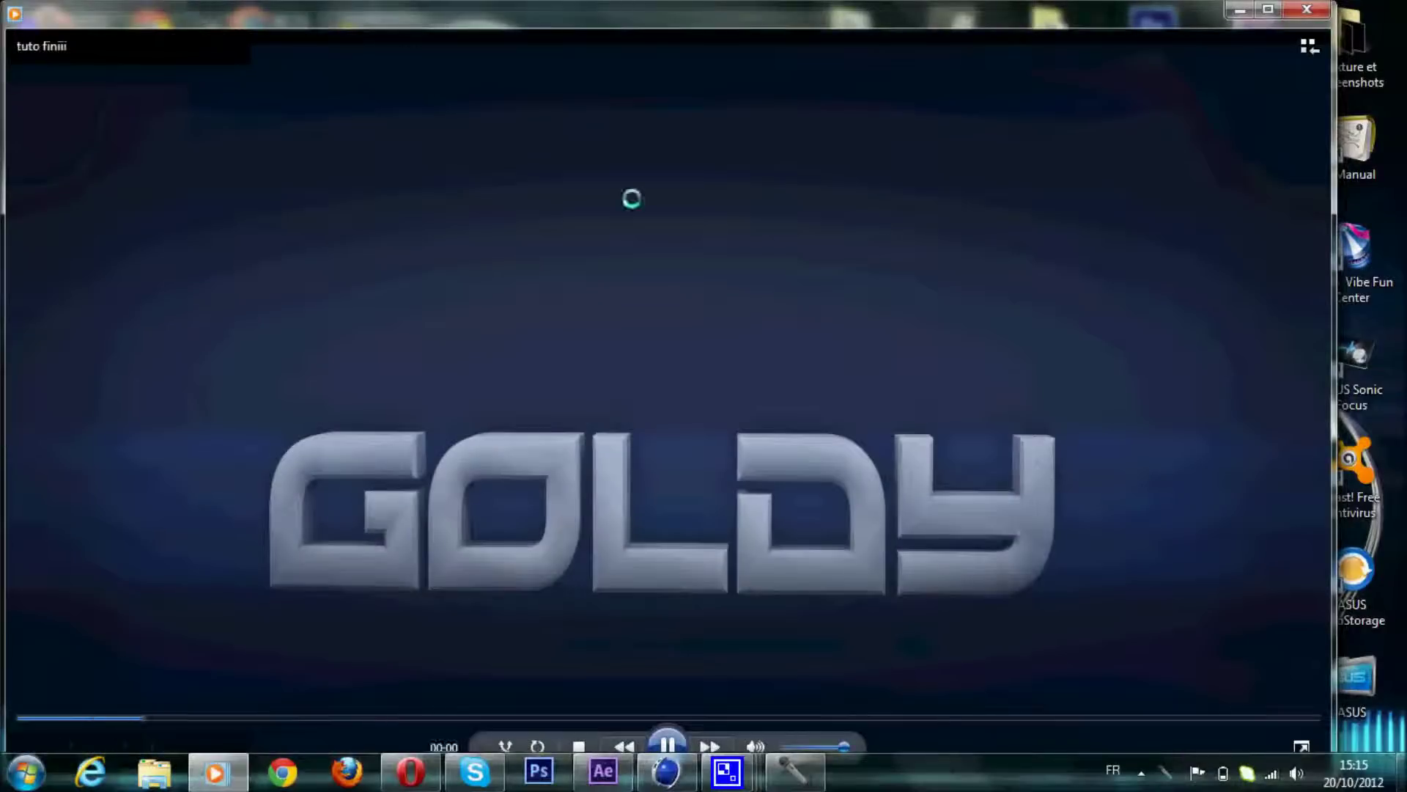
pyautogui.doubleClick(632, 198)
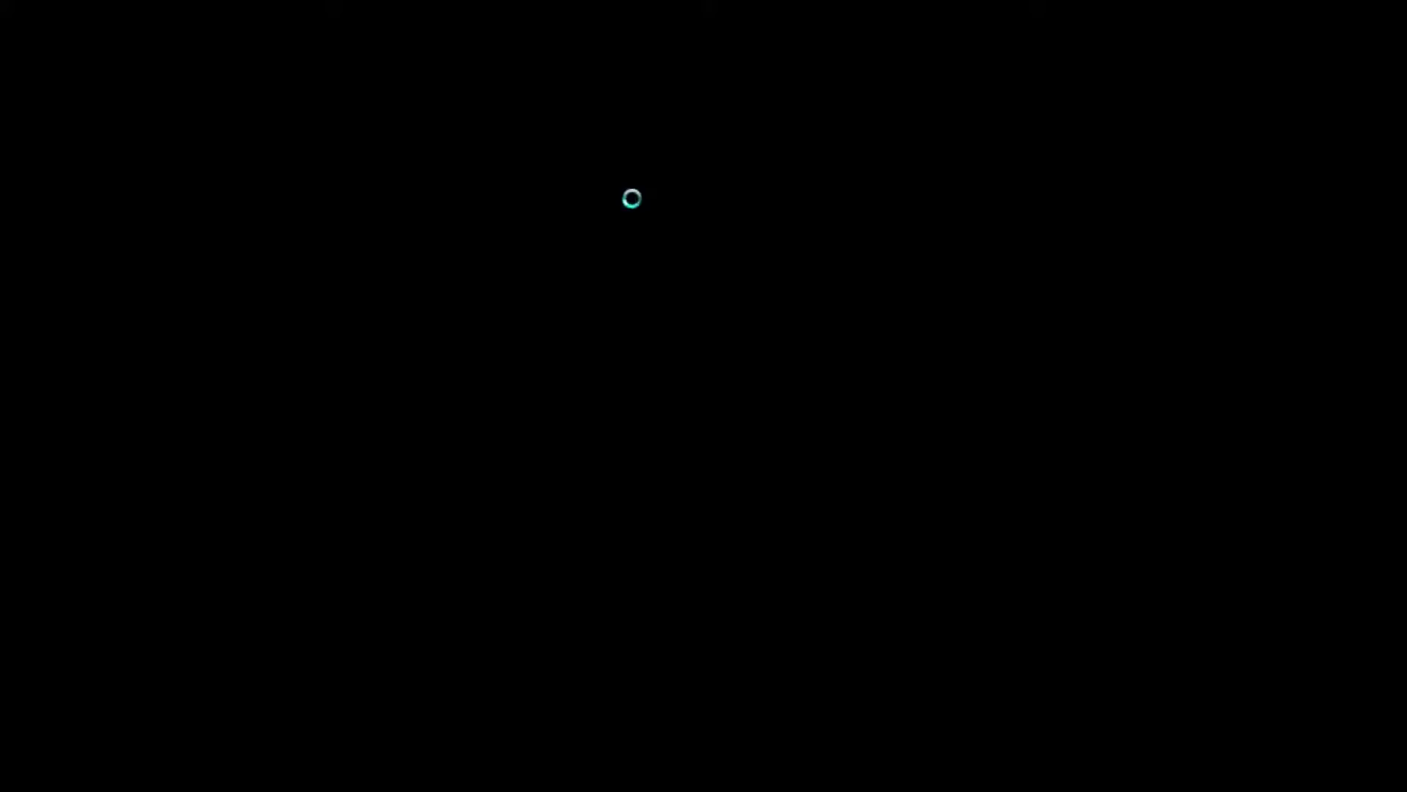
pyautogui.press('Escape')
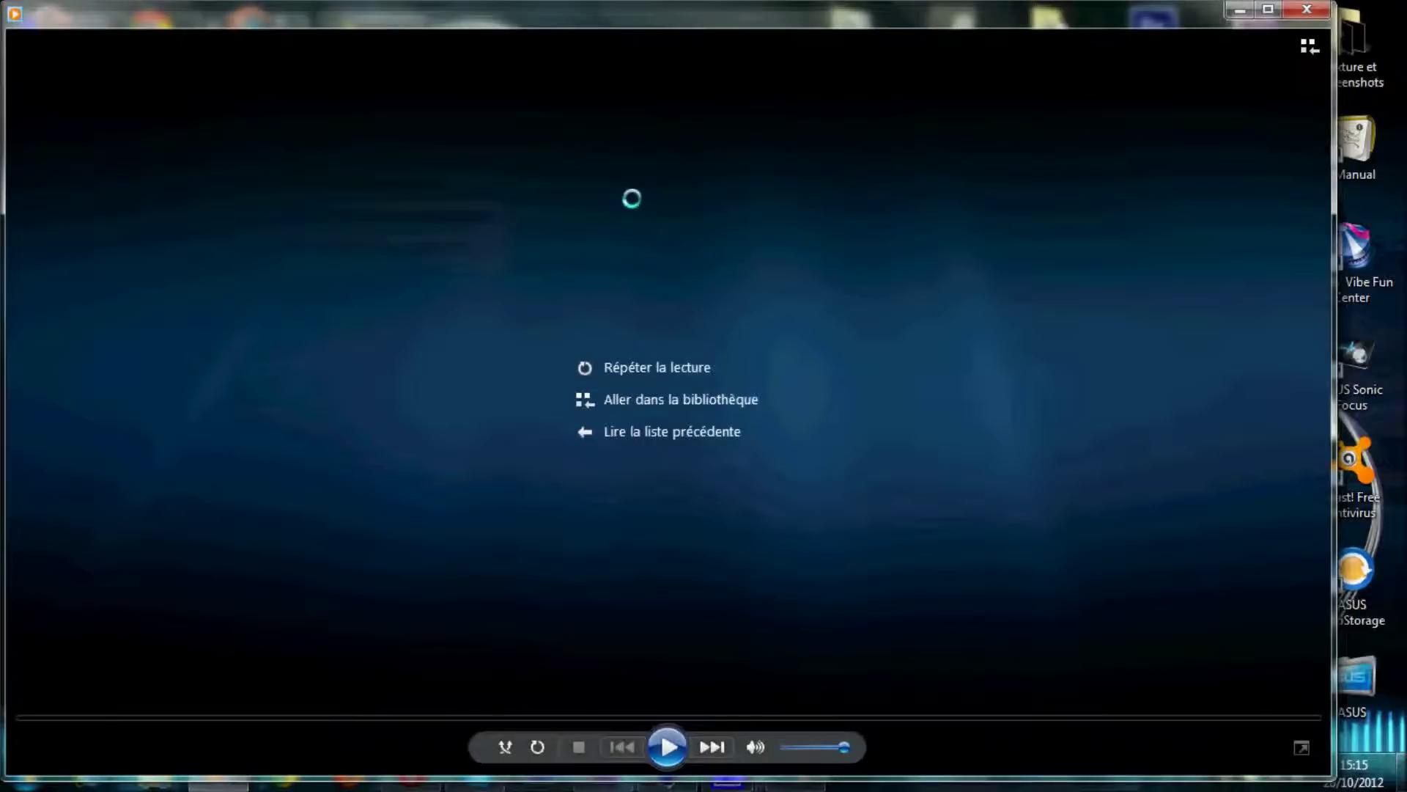
pyautogui.click(1296, 11)
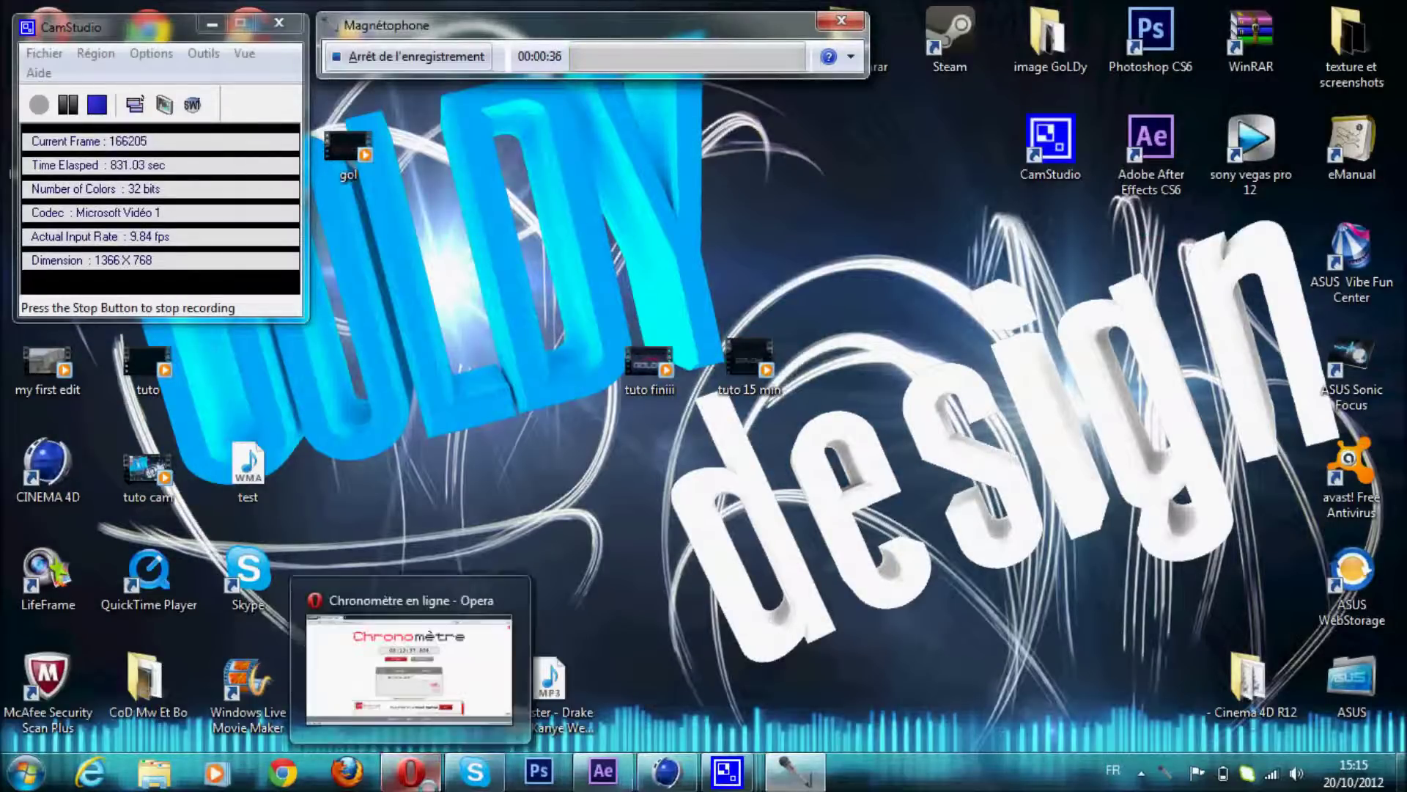
pyautogui.moveTo(849, 462); pyautogui.dragTo(517, 285)
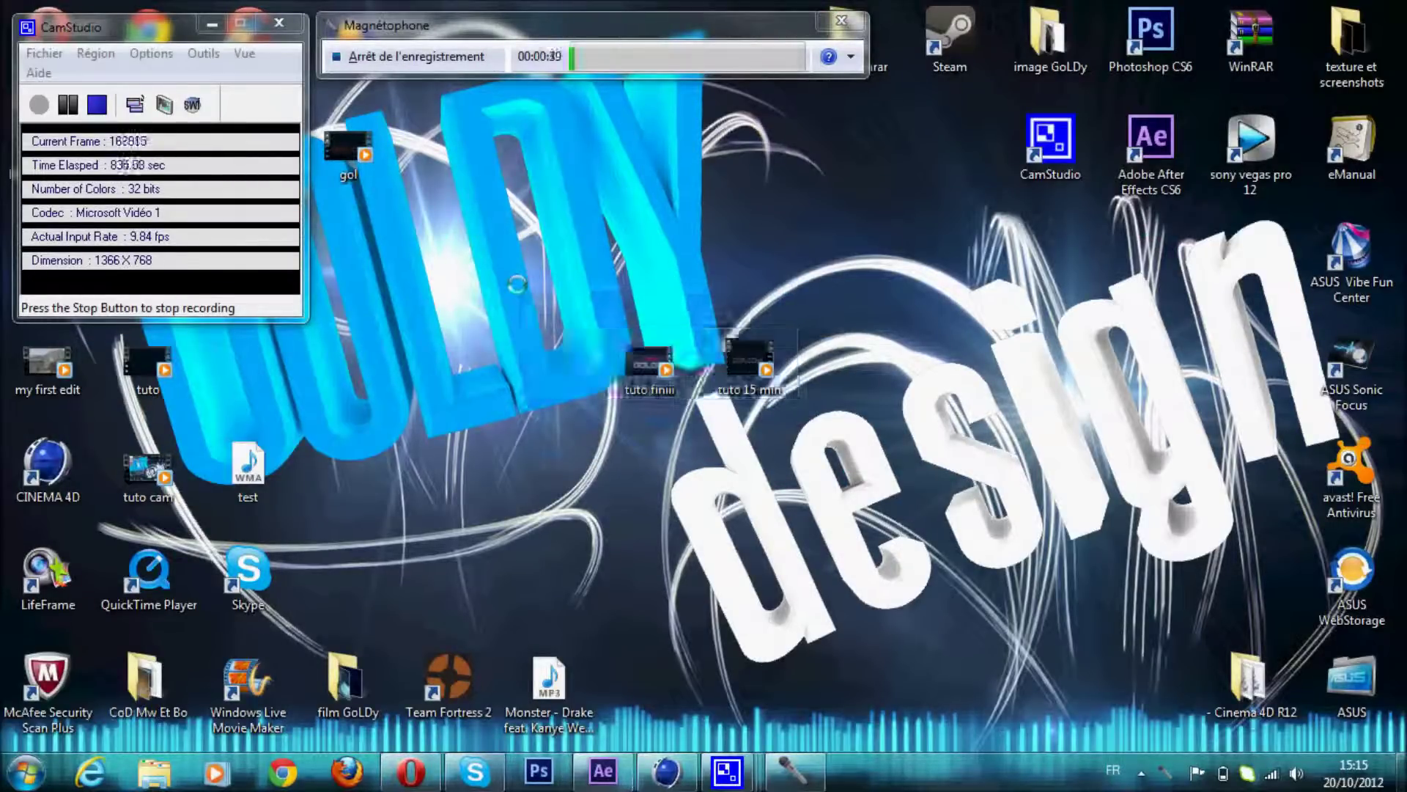
pyautogui.moveTo(522, 285); pyautogui.dragTo(957, 429)
pyautogui.click(1011, 540)
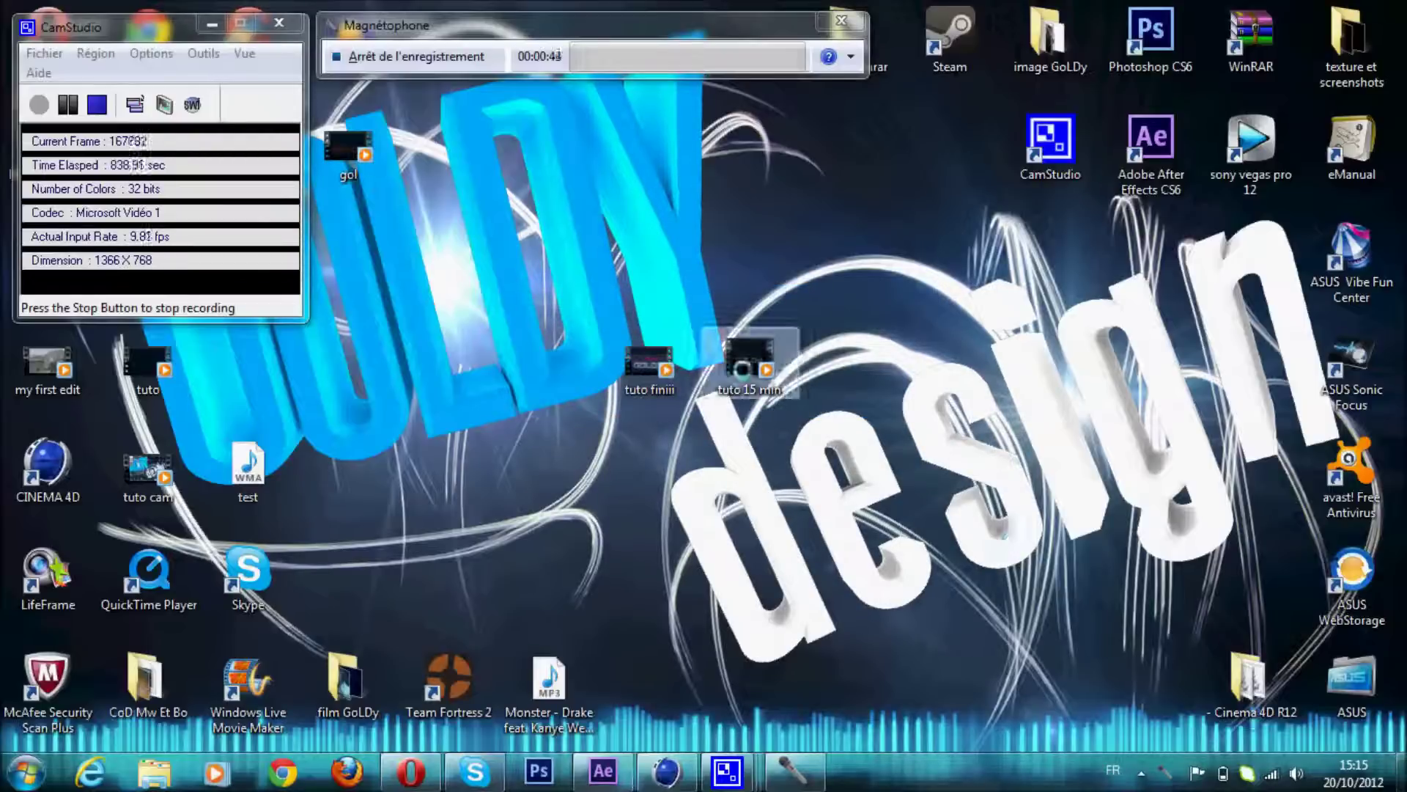
pyautogui.moveTo(863, 421); pyautogui.dragTo(569, 317)
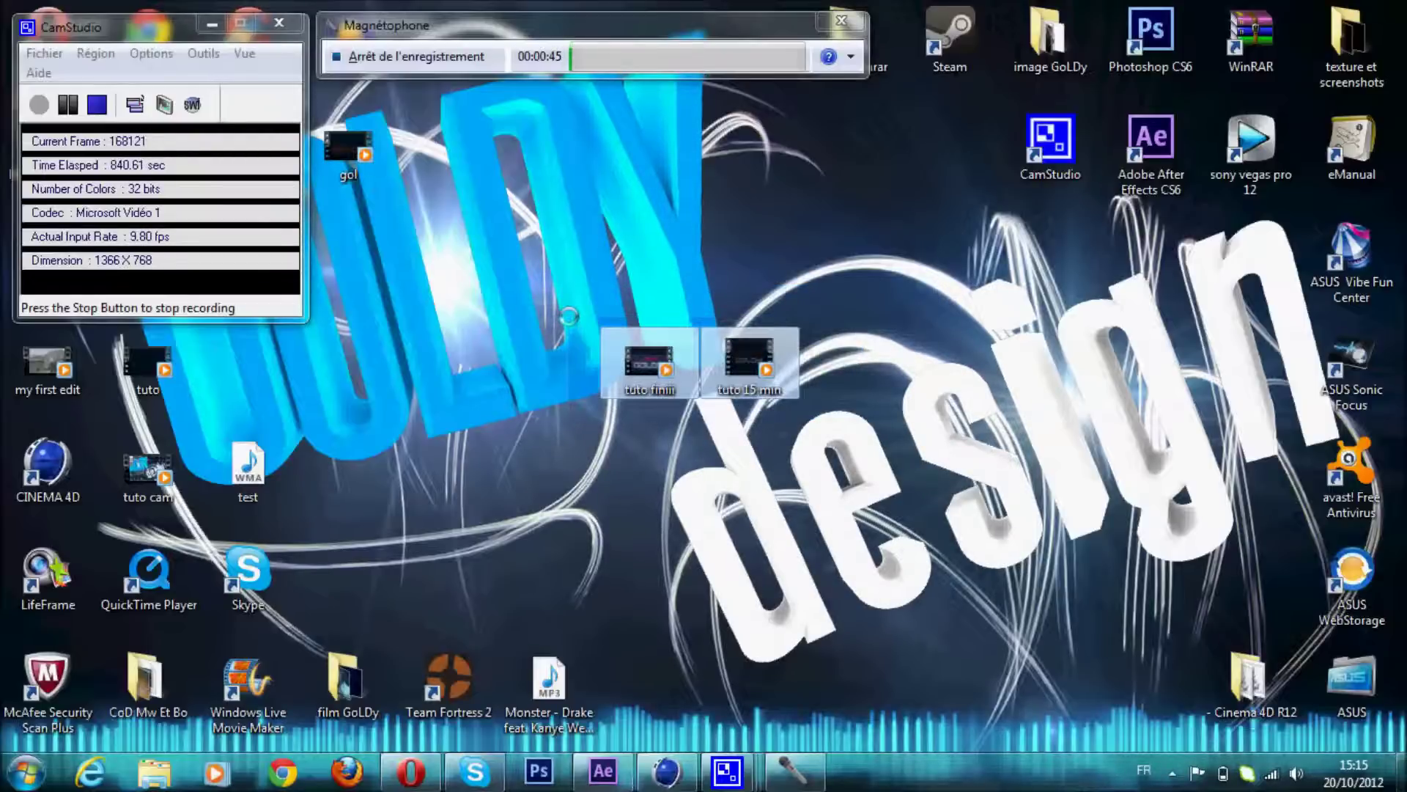
pyautogui.click(568, 317)
pyautogui.moveTo(542, 265); pyautogui.dragTo(919, 538)
pyautogui.click(918, 537)
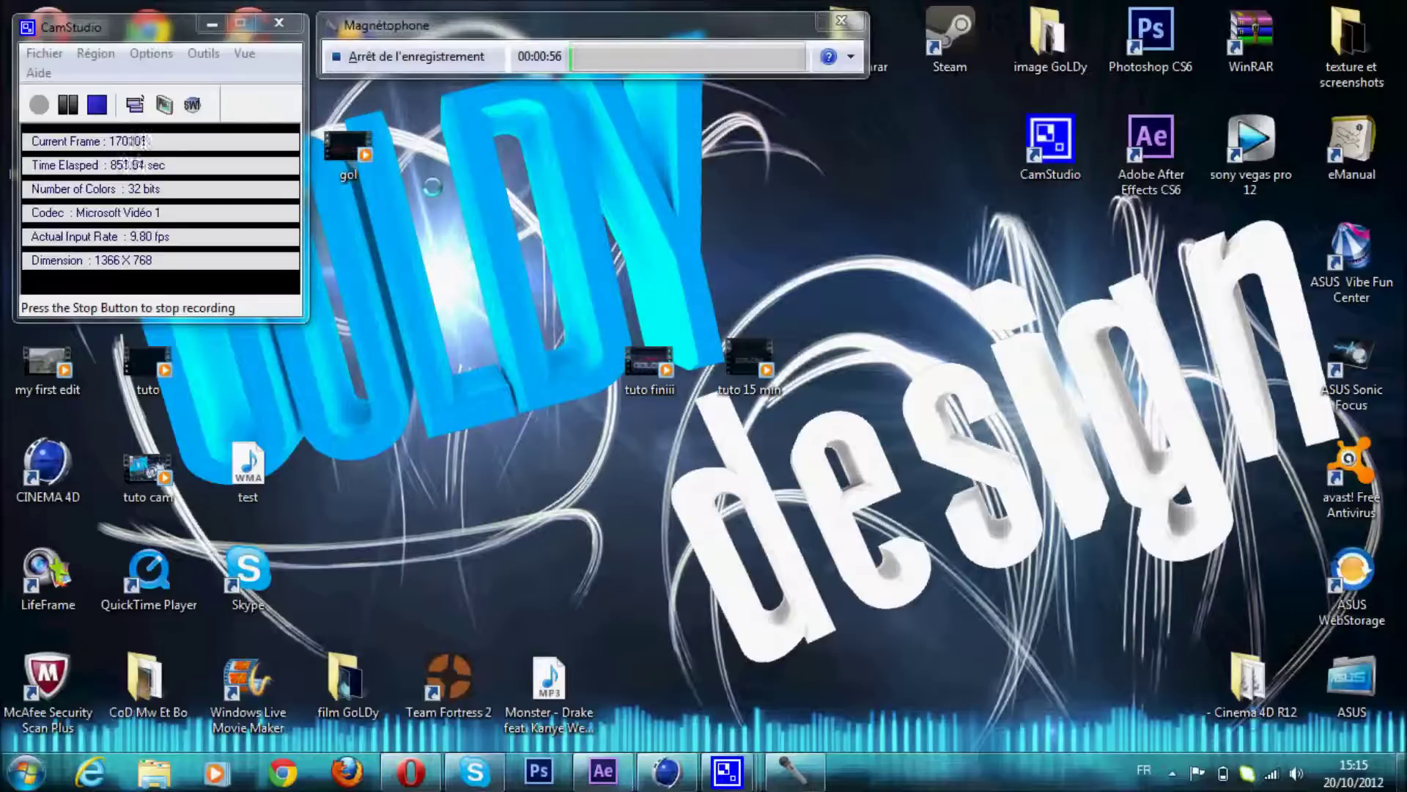
pyautogui.click(375, 56)
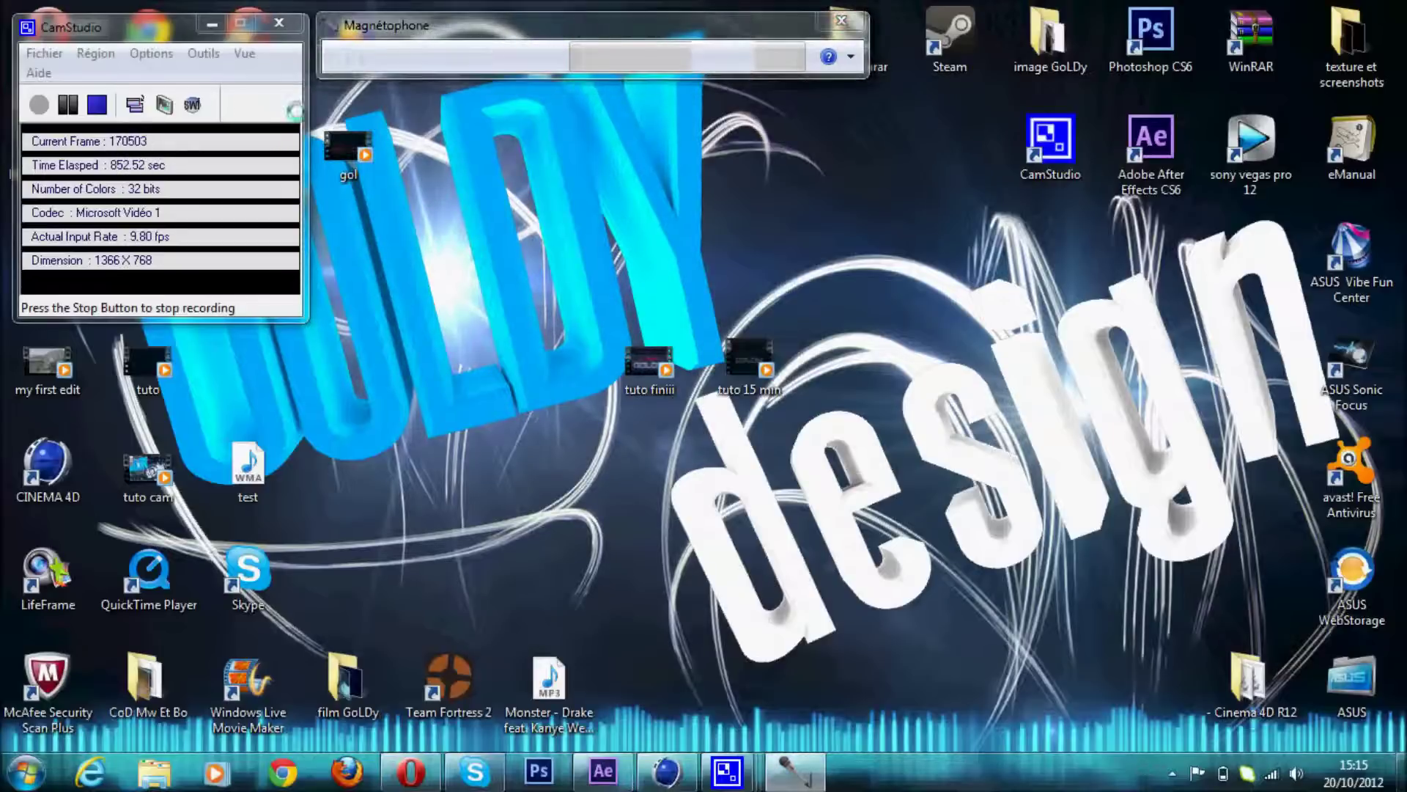